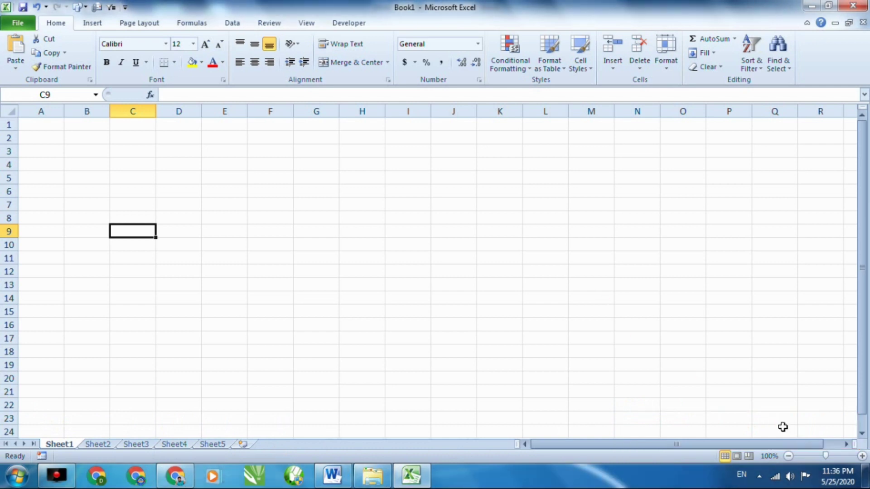
# Turn on 'Show sheet right-to-left' in Excel Options > Advanced so column A sits at the right.
pyautogui.click(23, 22)
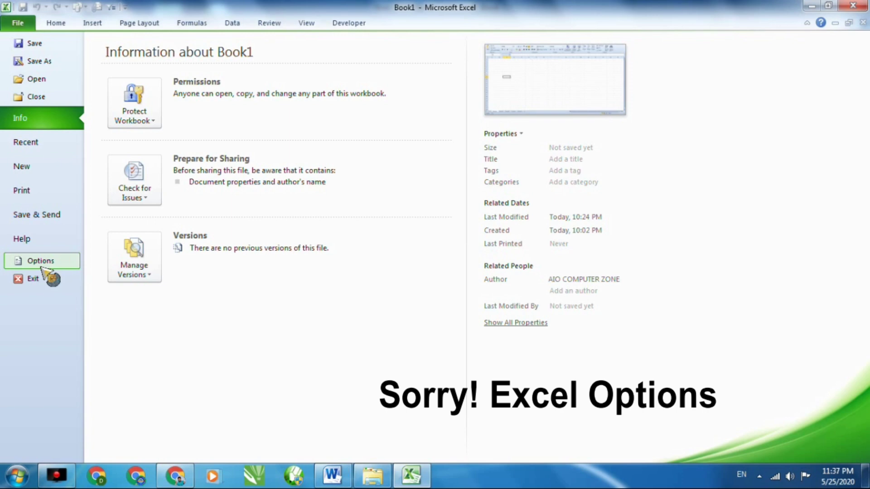
pyautogui.press('Escape')
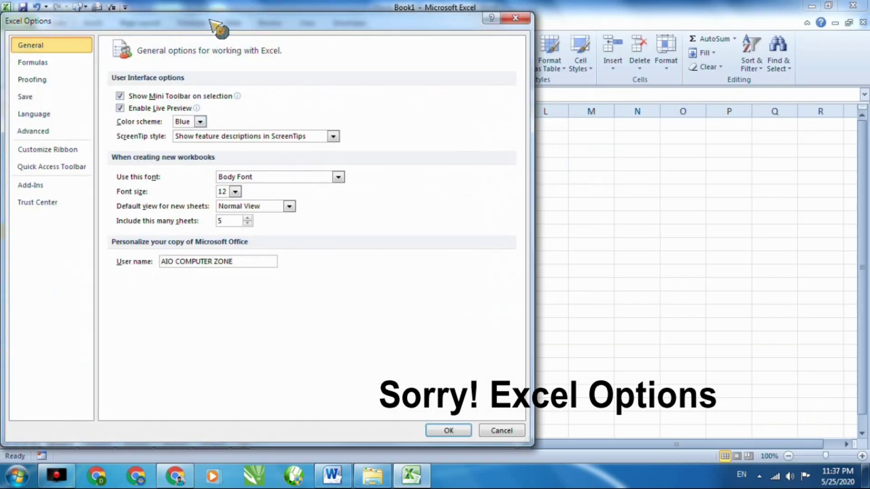
pyautogui.moveTo(219, 24); pyautogui.dragTo(392, 45)
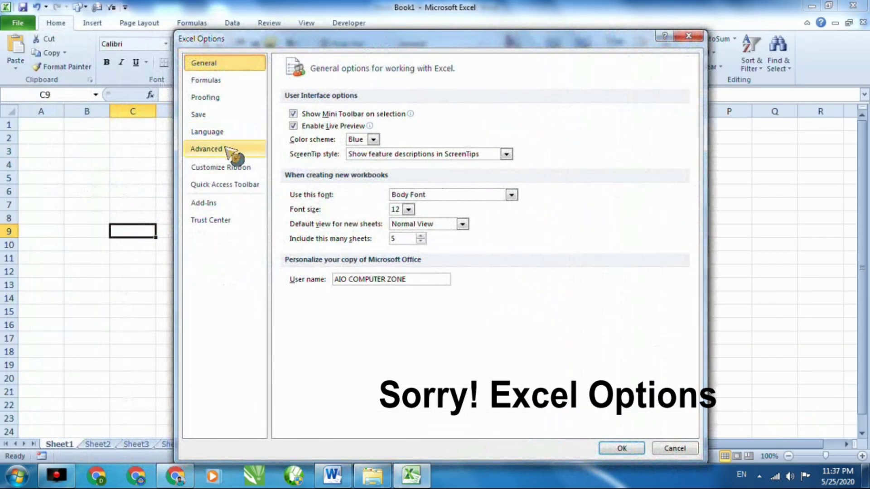
pyautogui.click(226, 149)
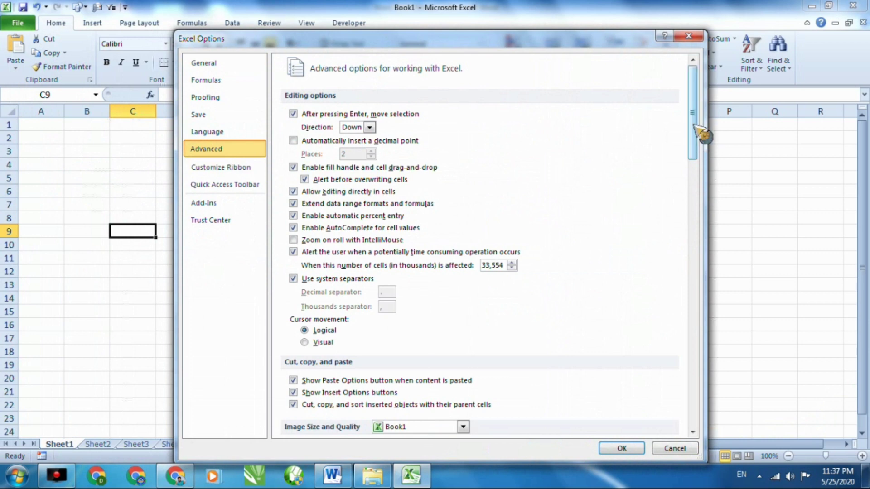
pyautogui.moveTo(697, 128); pyautogui.dragTo(700, 243)
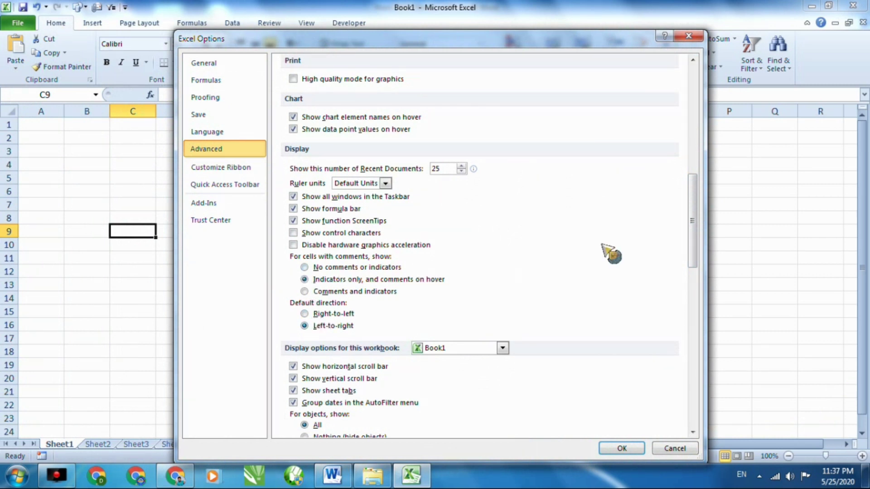
pyautogui.moveTo(693, 220); pyautogui.dragTo(702, 250)
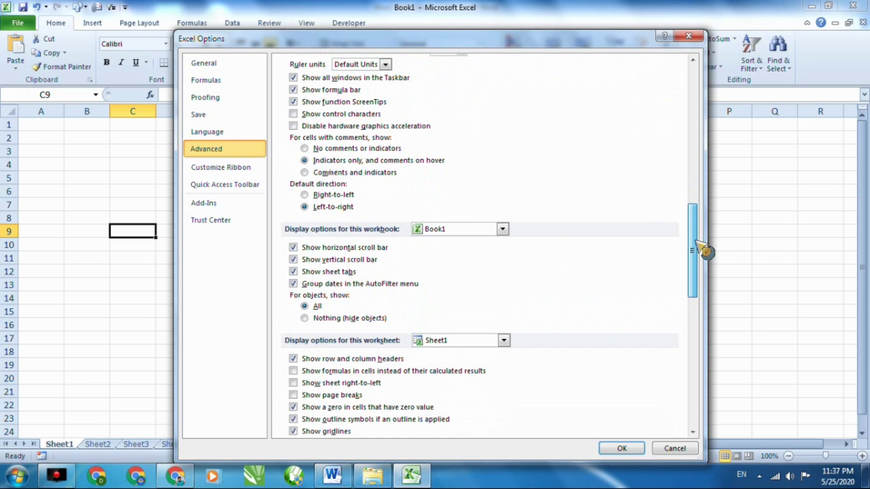
pyautogui.moveTo(703, 249)
pyautogui.mouseDown()
pyautogui.moveTo(705, 398)
pyautogui.moveTo(692, 284)
pyautogui.moveTo(683, 275)
pyautogui.mouseUp()
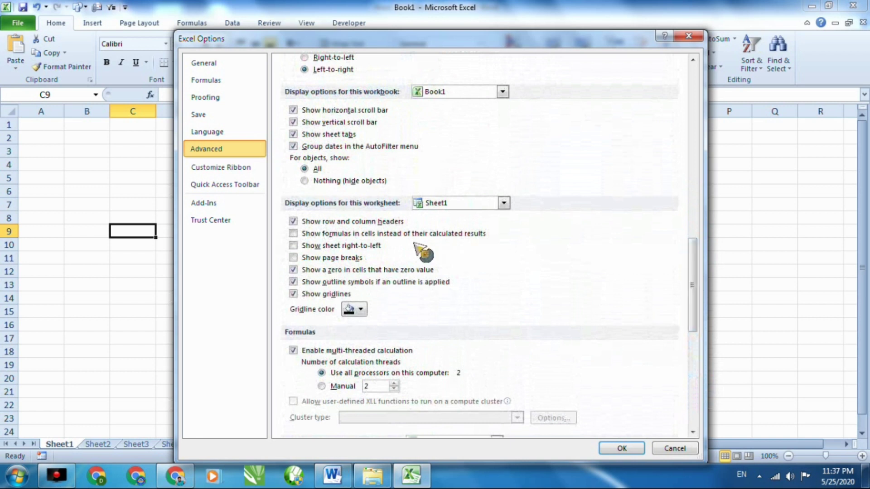
pyautogui.moveTo(260, 235)
pyautogui.mouseDown()
pyautogui.moveTo(347, 258)
pyautogui.moveTo(400, 253)
pyautogui.mouseUp()
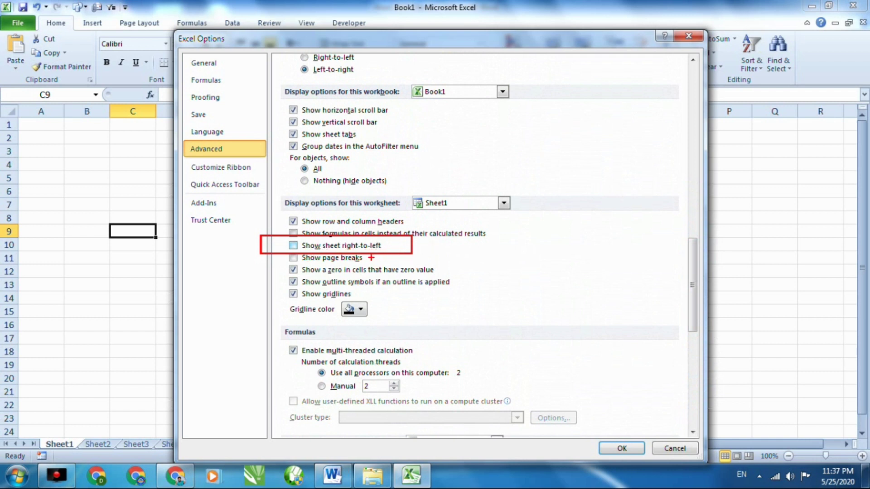
pyautogui.moveTo(364, 255); pyautogui.dragTo(414, 232)
pyautogui.click(293, 246)
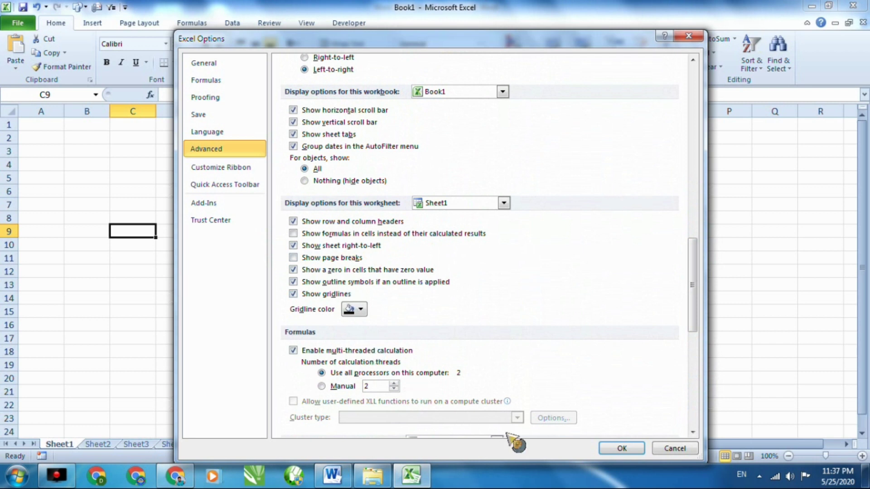
pyautogui.click(621, 448)
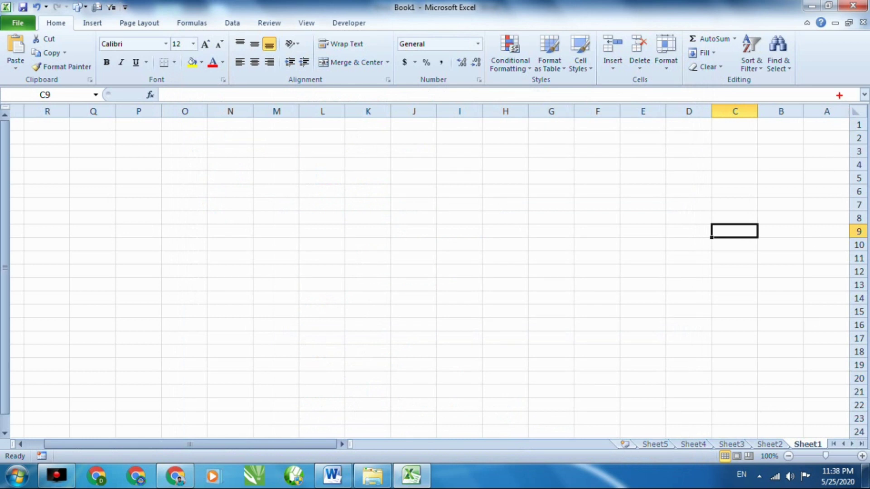
# Untick 'Show sheet right-to-left' in Advanced options to restore left-to-right display.
pyautogui.moveTo(839, 95); pyautogui.dragTo(865, 428)
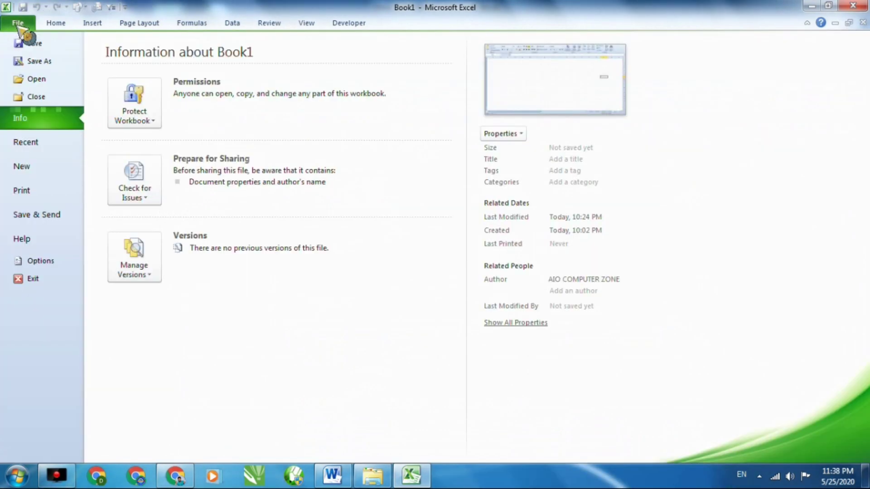
pyautogui.click(36, 261)
pyautogui.click(213, 146)
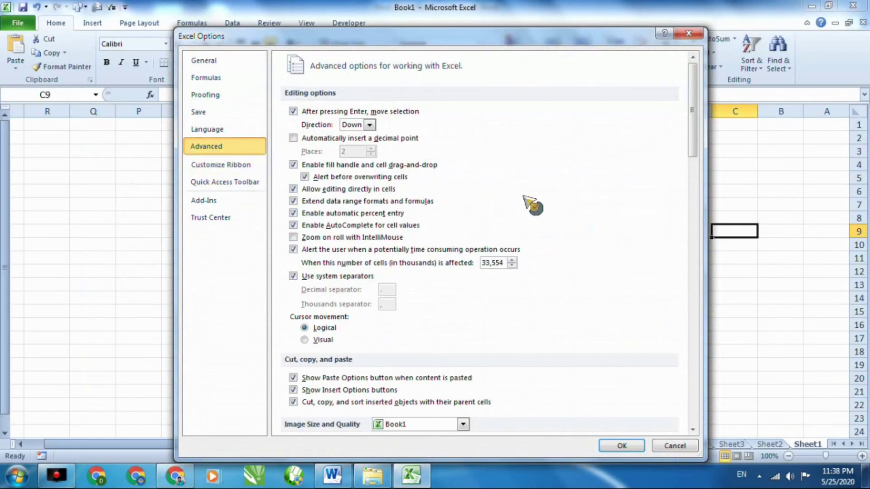
pyautogui.moveTo(693, 113)
pyautogui.mouseDown()
pyautogui.moveTo(701, 243)
pyautogui.moveTo(709, 228)
pyautogui.moveTo(696, 259)
pyautogui.moveTo(704, 378)
pyautogui.moveTo(689, 300)
pyautogui.mouseUp()
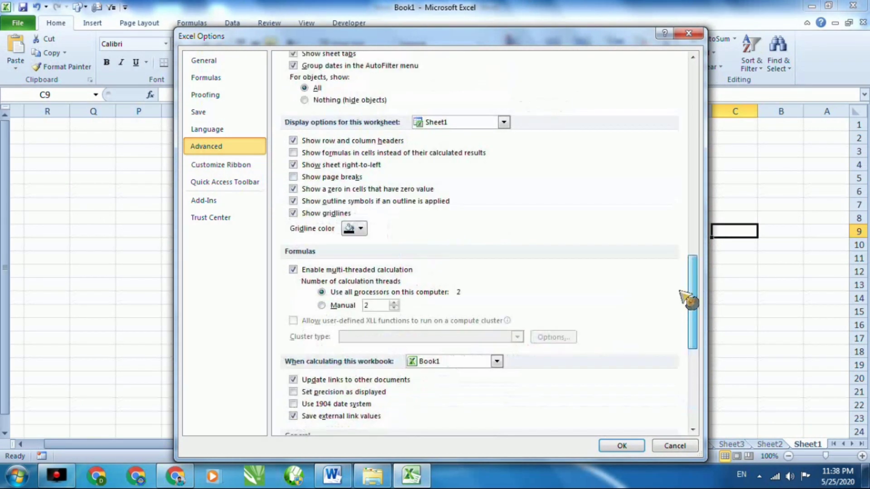
pyautogui.click(294, 165)
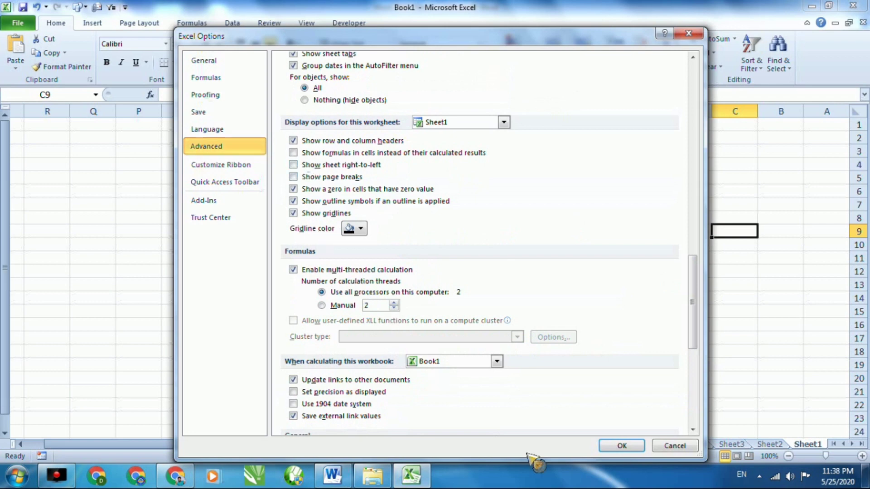
pyautogui.click(622, 447)
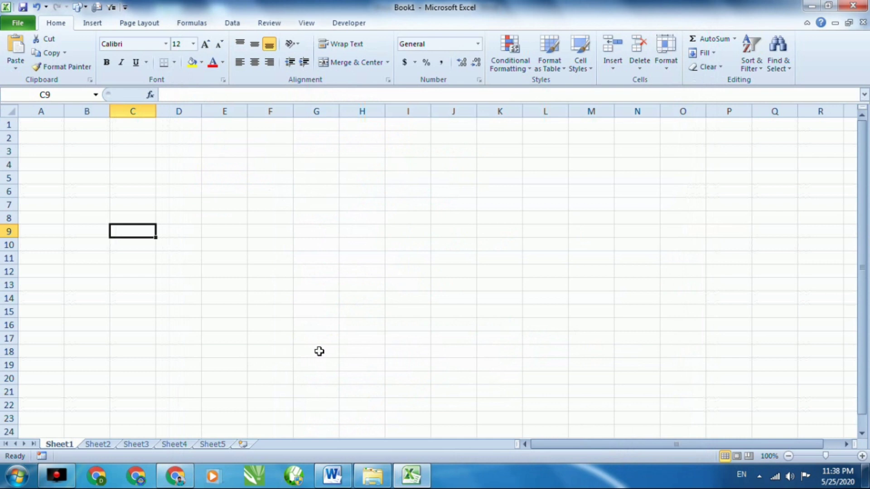
# Zoom Sheet1 from 100% to 175% and drag across several areas of the enlarged grid.
pyautogui.keyDown('ctrl'); pyautogui.scroll(3, 363, 302); pyautogui.keyUp('ctrl')
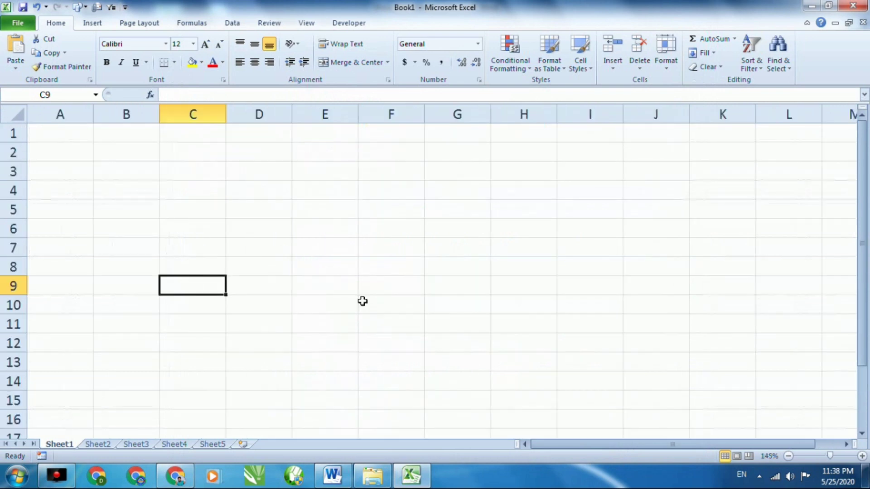
pyautogui.keyDown('ctrl'); pyautogui.scroll(2, 362, 302); pyautogui.keyUp('ctrl')
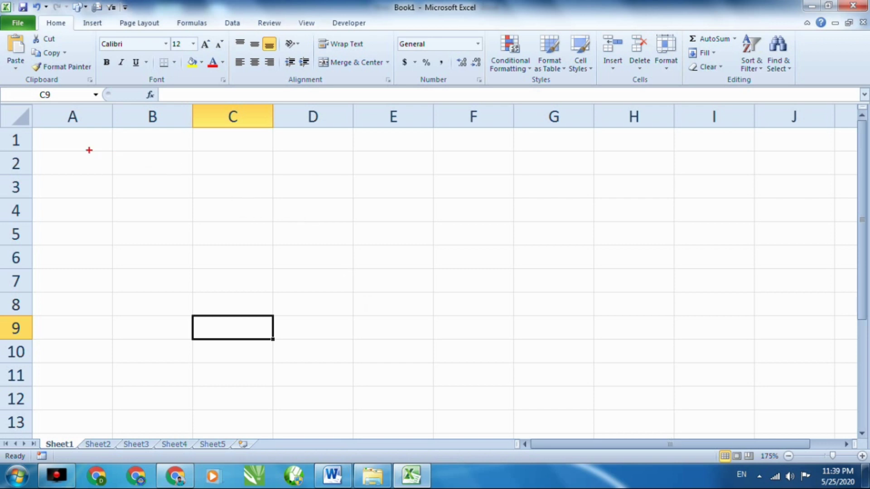
pyautogui.moveTo(82, 148); pyautogui.dragTo(630, 393)
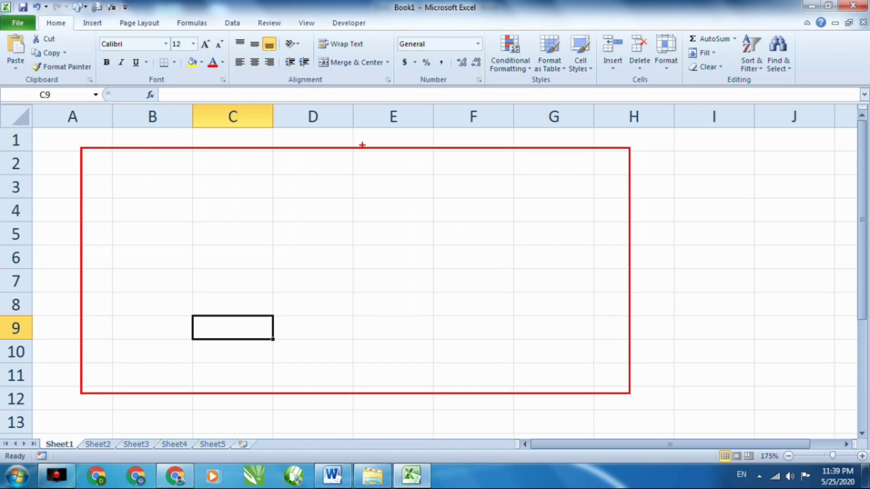
pyautogui.moveTo(354, 154); pyautogui.dragTo(350, 365)
pyautogui.moveTo(431, 148); pyautogui.dragTo(431, 383)
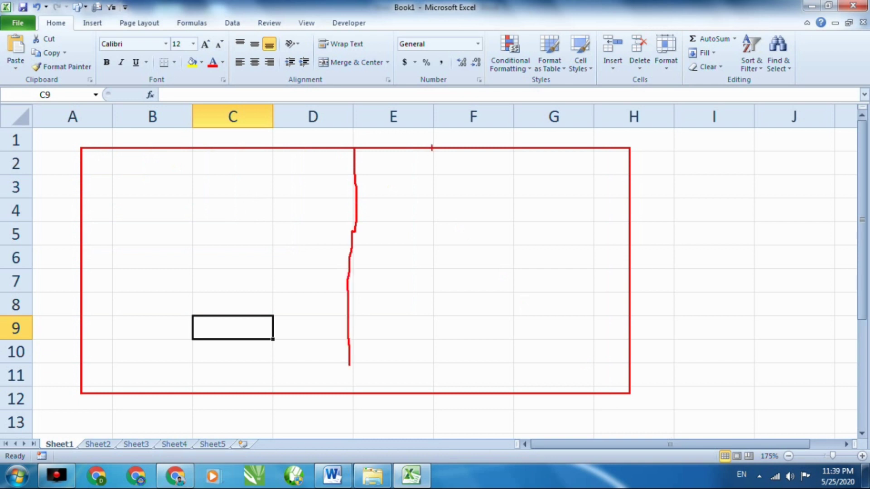
pyautogui.moveTo(510, 146)
pyautogui.mouseDown()
pyautogui.moveTo(501, 370)
pyautogui.moveTo(493, 374)
pyautogui.mouseUp()
pyautogui.moveTo(263, 134); pyautogui.dragTo(269, 373)
pyautogui.moveTo(187, 140); pyautogui.dragTo(183, 399)
pyautogui.moveTo(104, 237); pyautogui.dragTo(648, 240)
pyautogui.moveTo(297, 293); pyautogui.dragTo(740, 292)
pyautogui.moveTo(340, 370)
pyautogui.mouseDown()
pyautogui.moveTo(605, 370)
pyautogui.moveTo(624, 358)
pyautogui.mouseUp()
pyautogui.press('Escape')
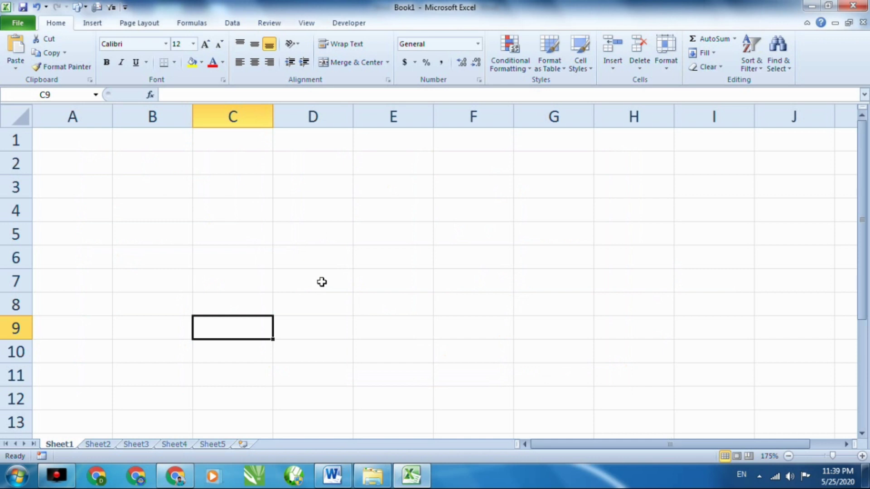
# Set the worksheet gridline colour to red in Excel Options > Advanced.
pyautogui.click(18, 24)
pyautogui.click(39, 265)
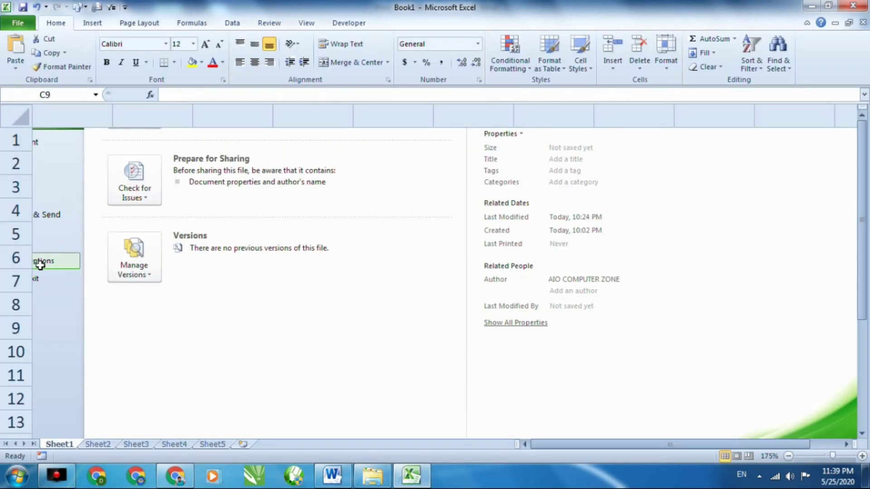
pyautogui.click(218, 147)
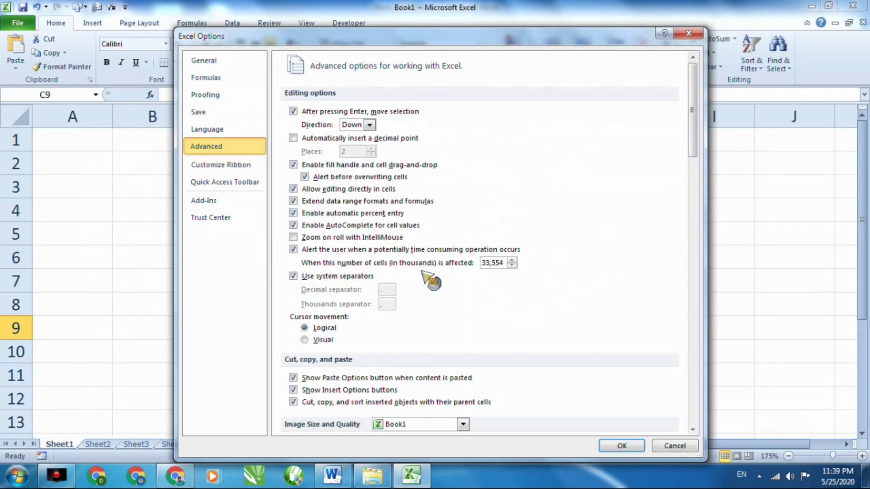
pyautogui.moveTo(693, 138)
pyautogui.mouseDown()
pyautogui.moveTo(711, 192)
pyautogui.moveTo(562, 277)
pyautogui.mouseUp()
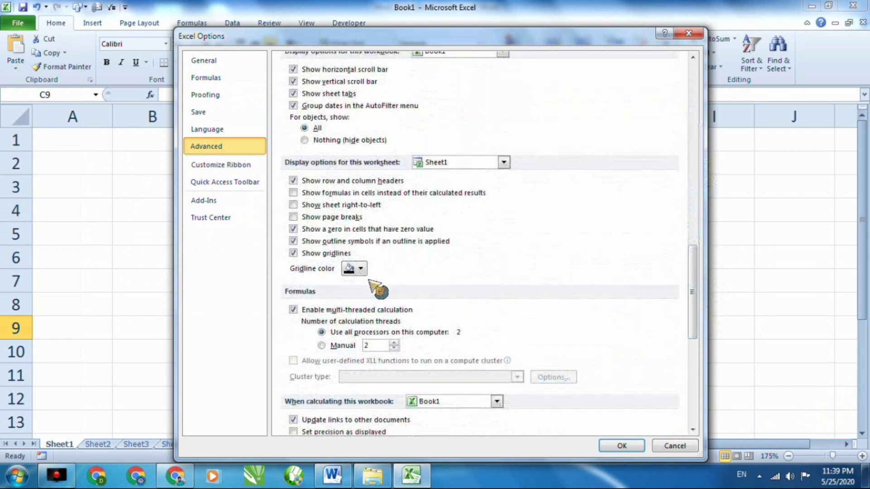
pyautogui.click(361, 270)
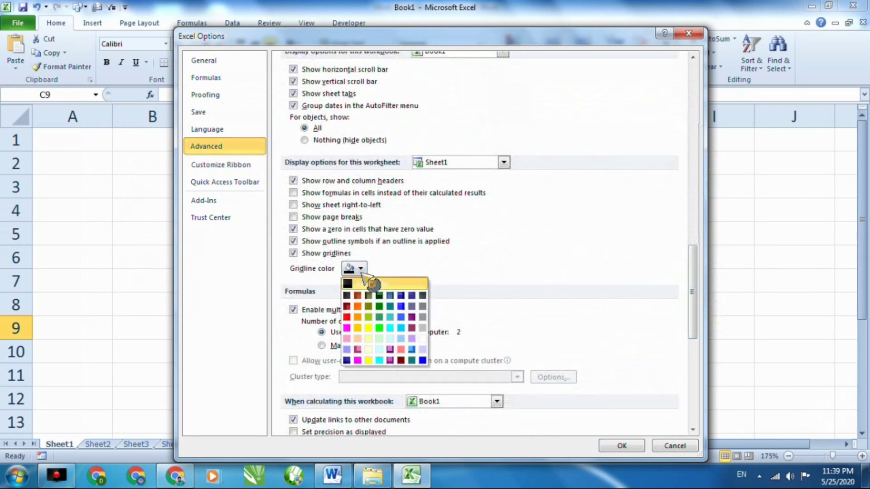
pyautogui.click(347, 318)
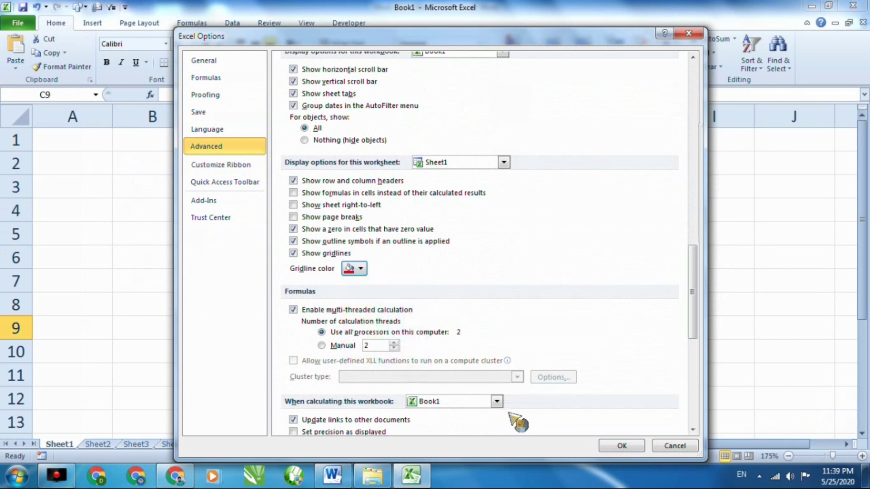
pyautogui.click(620, 446)
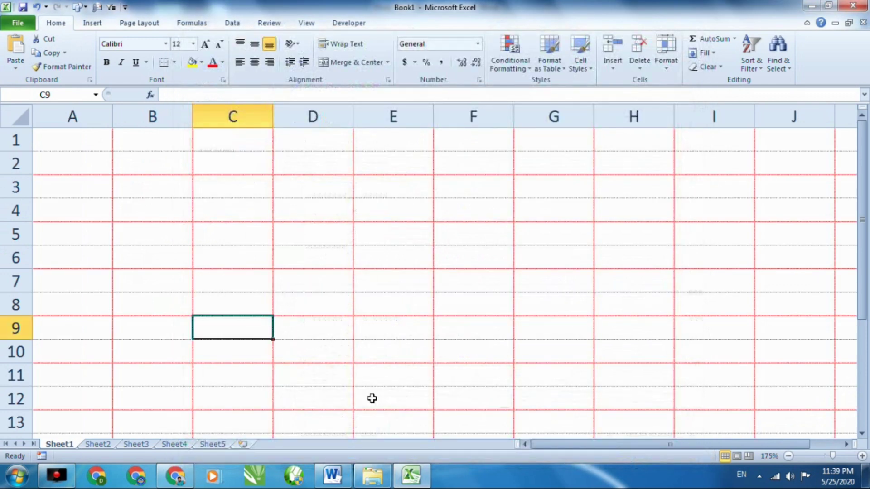
# Select E7, reset the gridline colour to Automatic, then zoom out to 130%.
pyautogui.click(390, 279)
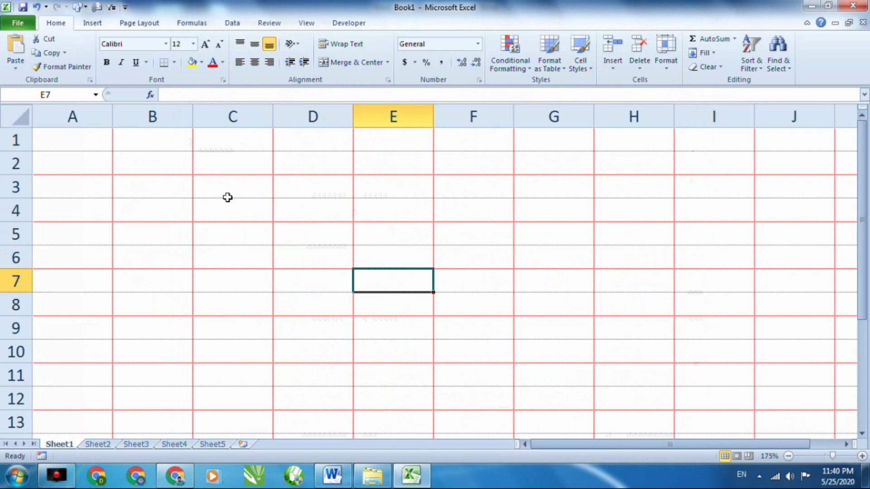
pyautogui.click(19, 23)
pyautogui.click(41, 261)
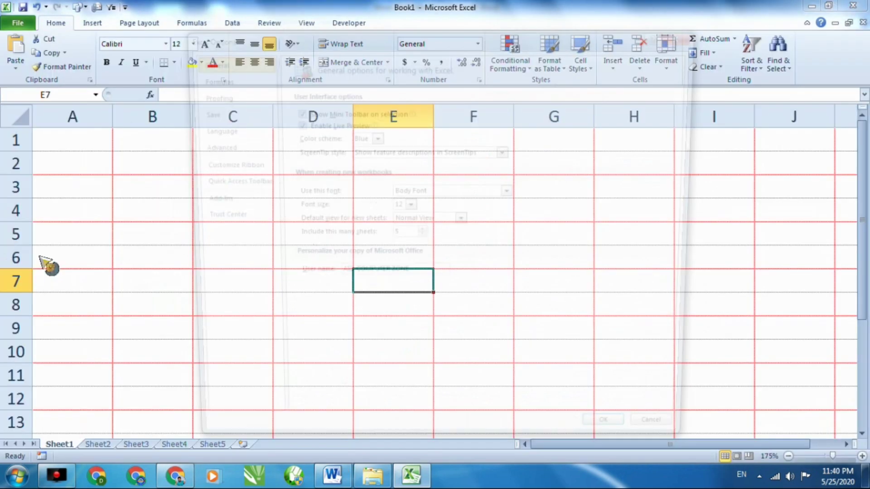
pyautogui.click(206, 146)
pyautogui.moveTo(693, 157); pyautogui.dragTo(698, 306)
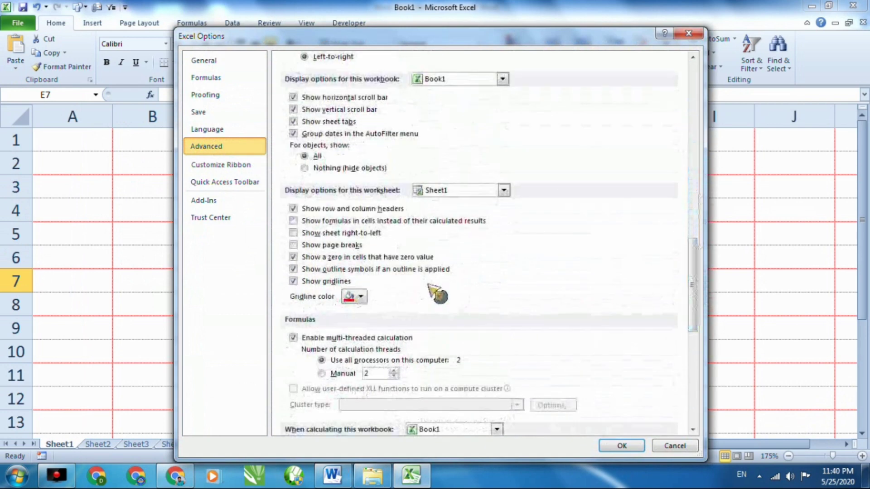
pyautogui.click(360, 297)
pyautogui.click(376, 312)
pyautogui.click(605, 444)
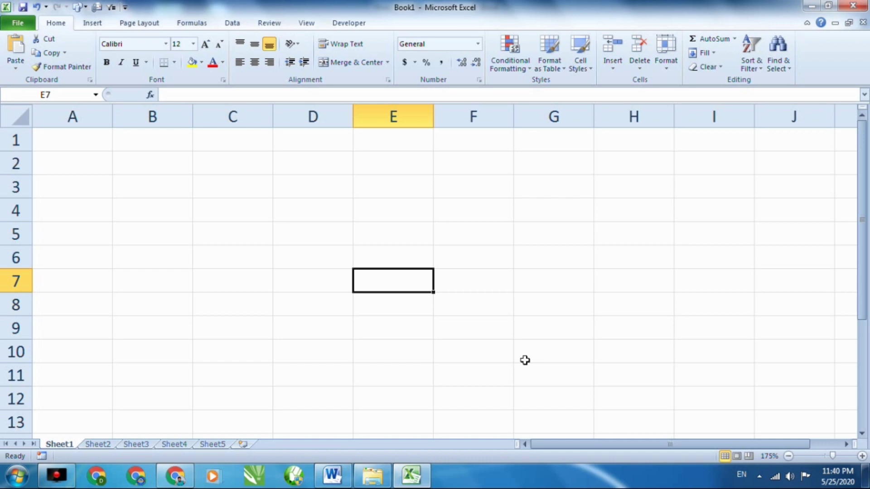
pyautogui.keyDown('ctrl'); pyautogui.scroll(-3, 526, 359); pyautogui.keyUp('ctrl')
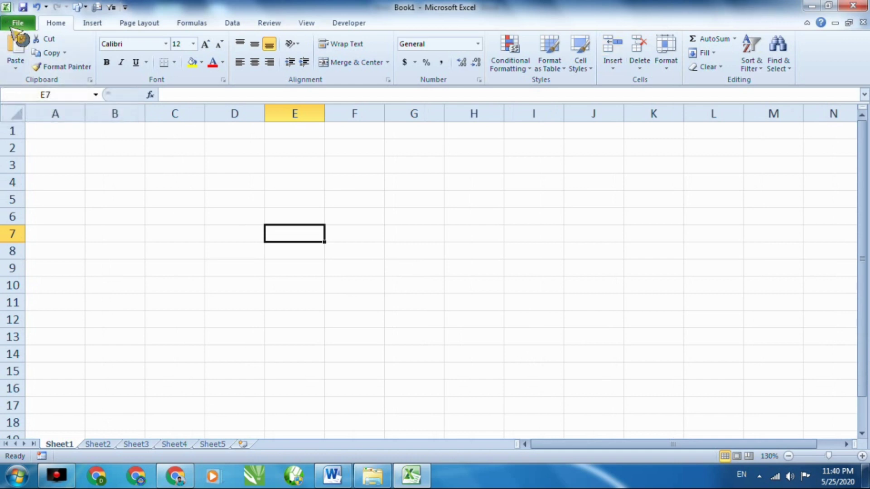
pyautogui.click(18, 23)
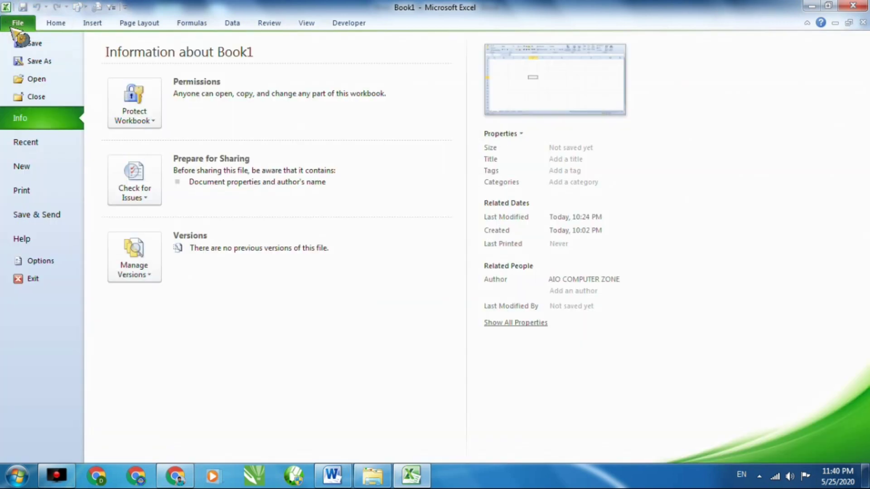
pyautogui.click(34, 261)
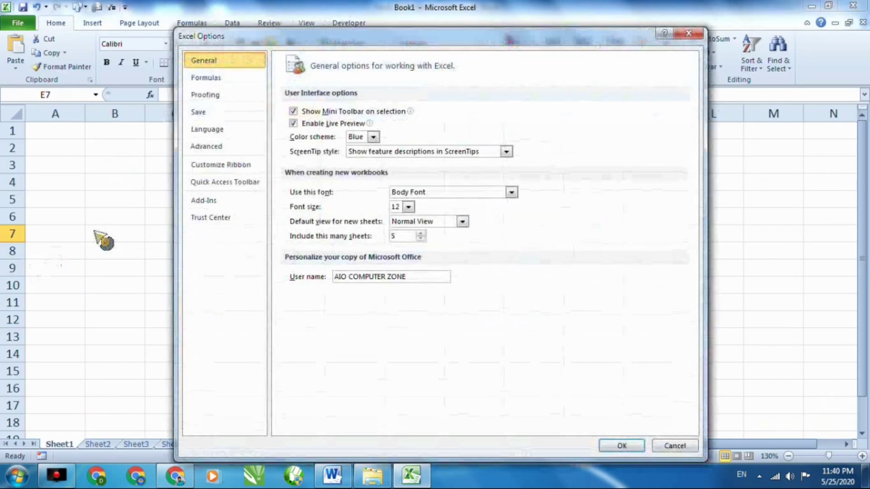
pyautogui.click(217, 149)
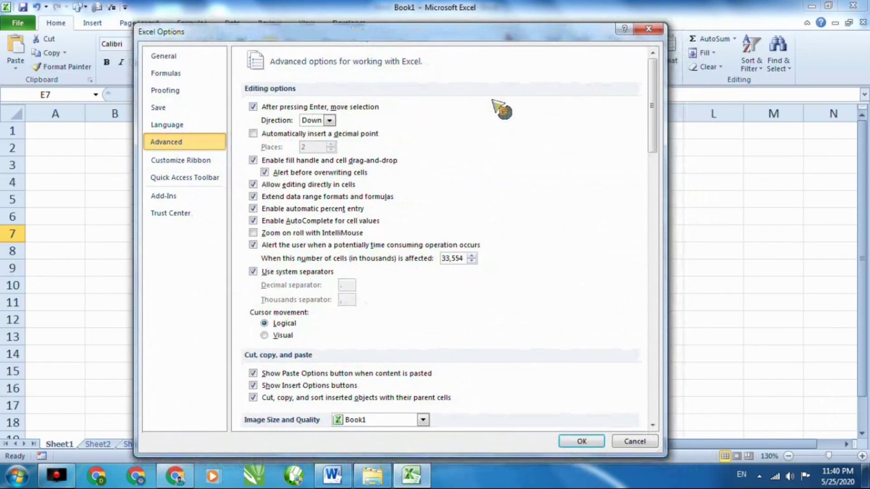
pyautogui.moveTo(653, 127)
pyautogui.mouseDown()
pyautogui.moveTo(668, 165)
pyautogui.moveTo(675, 232)
pyautogui.mouseUp()
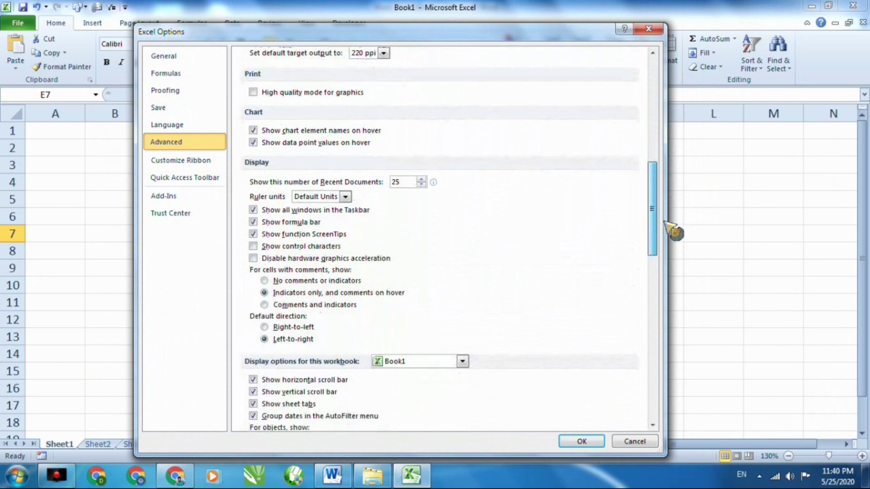
pyautogui.moveTo(675, 232); pyautogui.dragTo(674, 393)
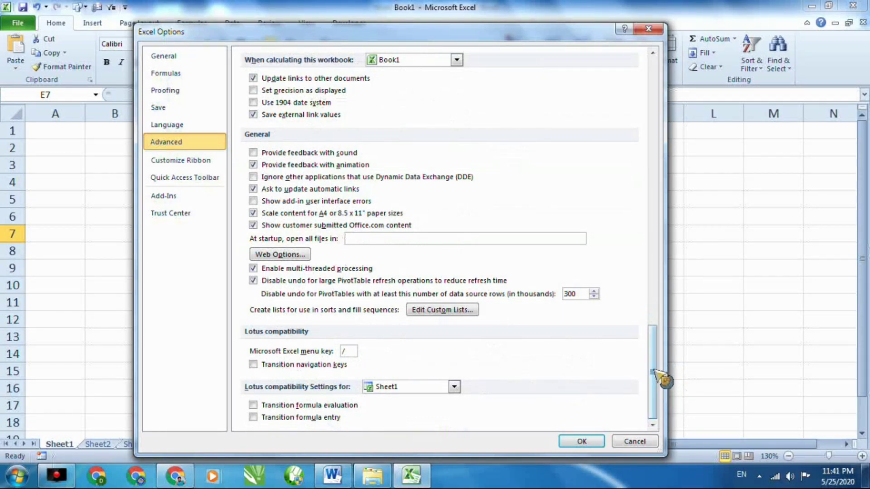
pyautogui.moveTo(662, 376); pyautogui.dragTo(638, 262)
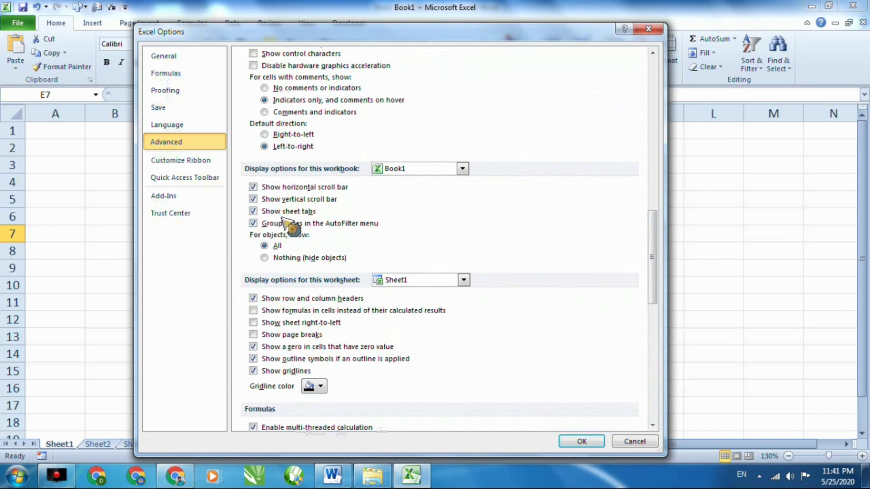
pyautogui.moveTo(241, 179); pyautogui.dragTo(416, 234)
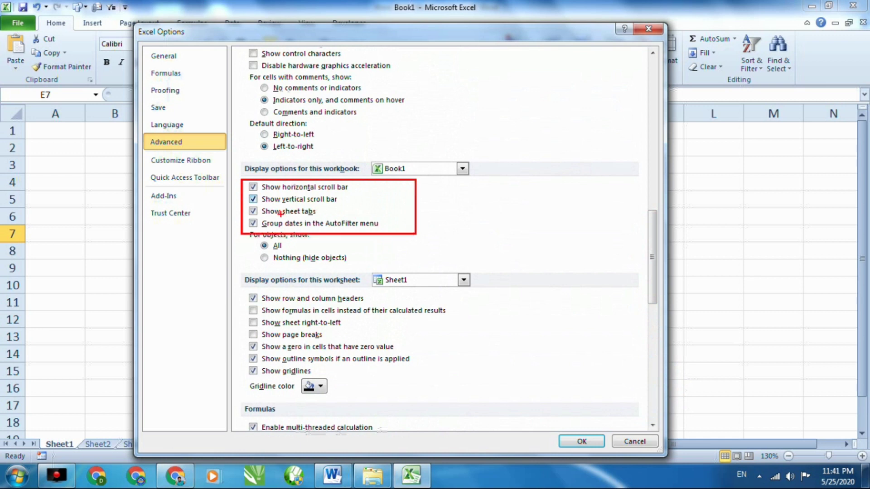
pyautogui.moveTo(328, 214); pyautogui.dragTo(362, 201)
pyautogui.press('Escape')
# Leave the options view and switch through the sheets to Sheet4.
pyautogui.click(649, 29)
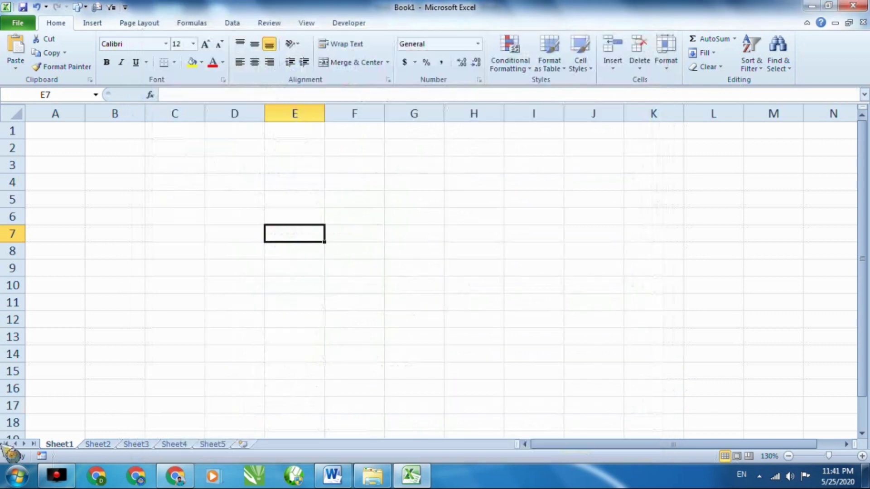
pyautogui.click(95, 445)
pyautogui.click(136, 445)
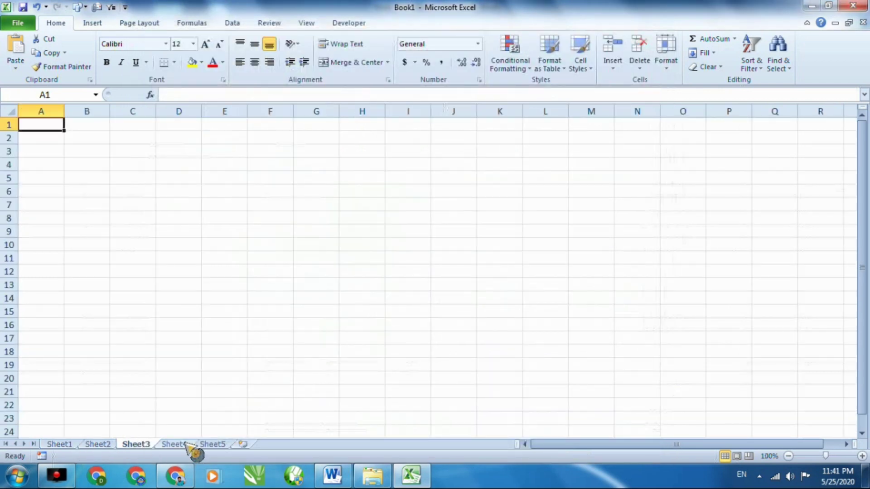
pyautogui.click(177, 445)
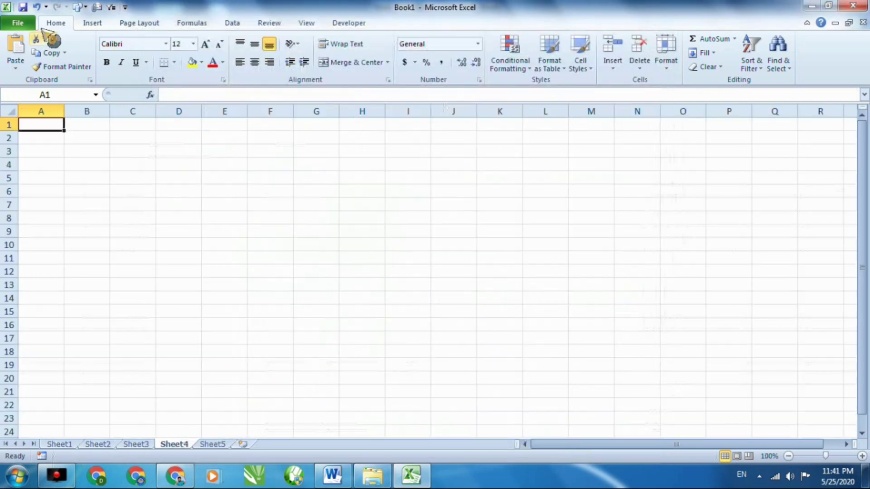
# Untick 'Show sheet tabs' in Advanced options, then select cell C23.
pyautogui.click(18, 23)
pyautogui.click(45, 262)
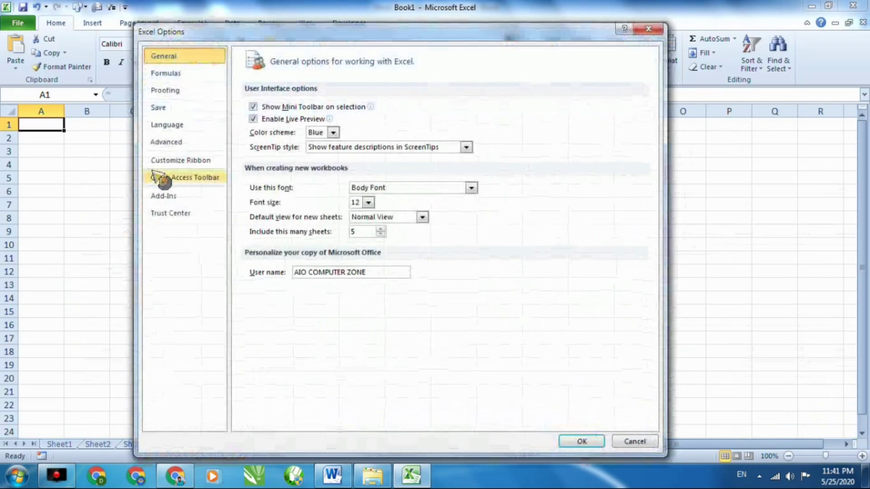
pyautogui.click(166, 144)
pyautogui.scroll(-1, 655, 127)
pyautogui.moveTo(654, 123); pyautogui.dragTo(677, 254)
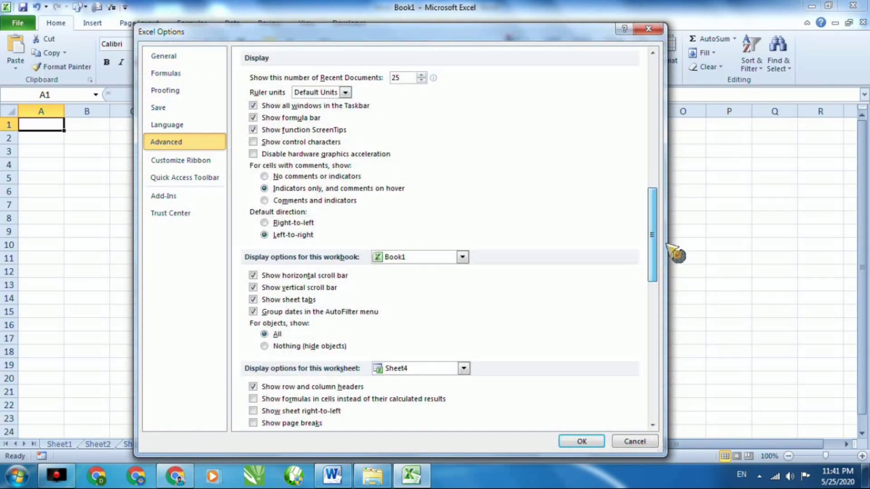
pyautogui.click(265, 300)
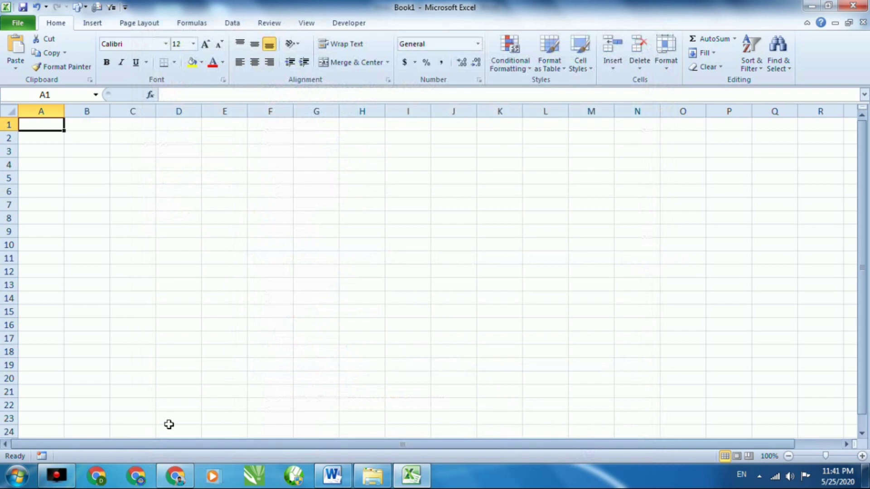
pyautogui.click(150, 423)
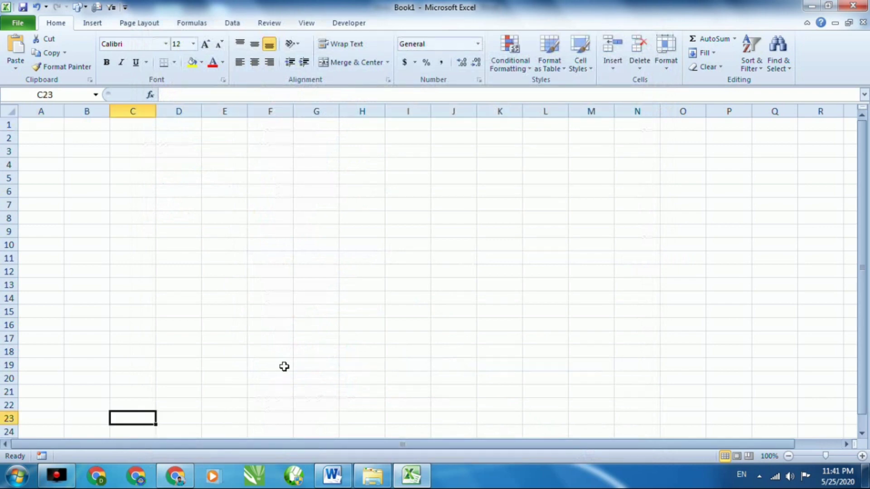
# Re-tick 'Show sheet tabs' in Advanced options so tabs Sheet1–Sheet5 reappear.
pyautogui.click(17, 24)
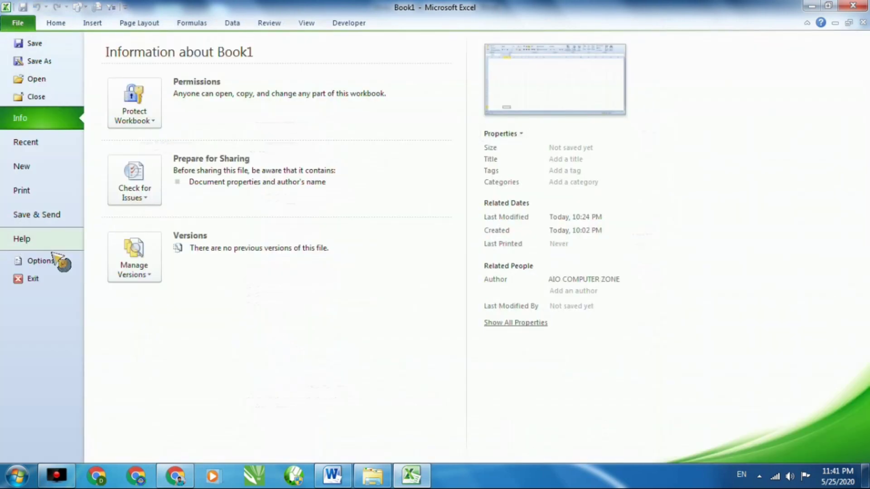
pyautogui.click(53, 258)
pyautogui.click(177, 143)
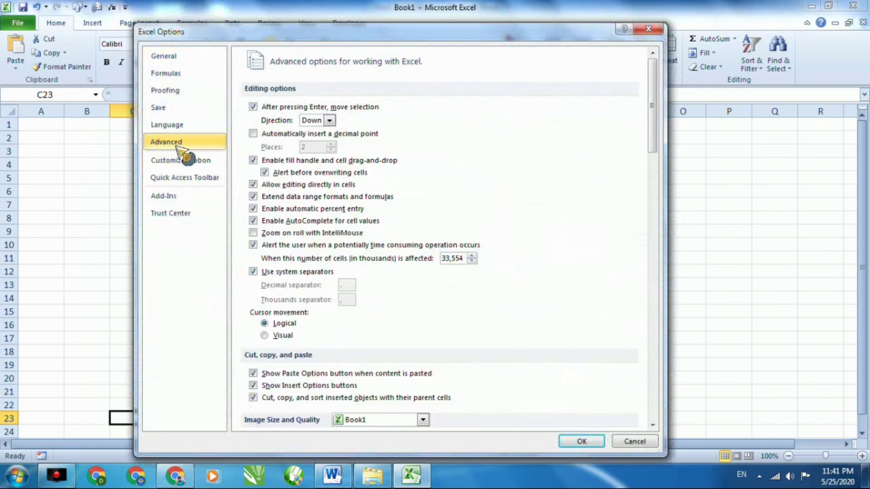
pyautogui.moveTo(653, 113); pyautogui.dragTo(662, 244)
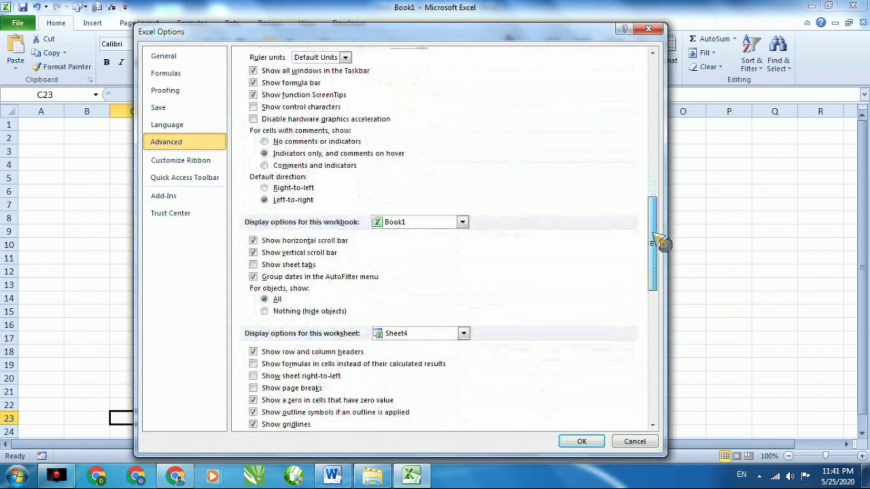
pyautogui.click(283, 265)
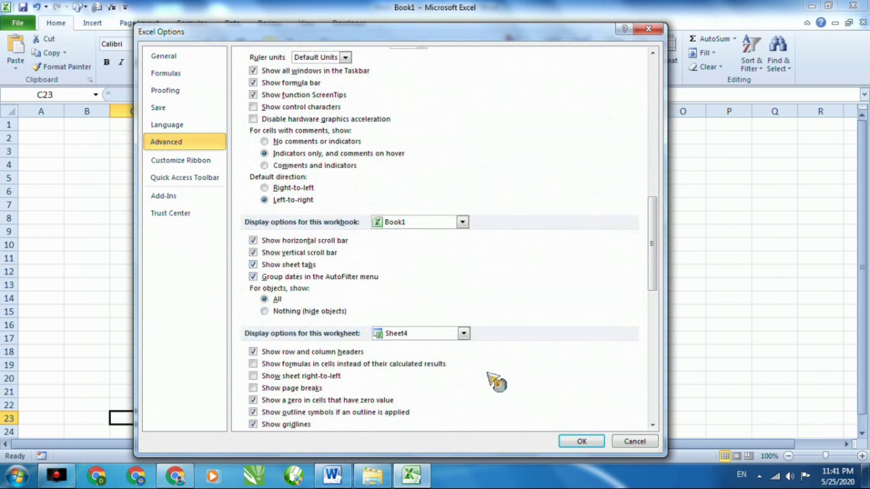
pyautogui.click(580, 442)
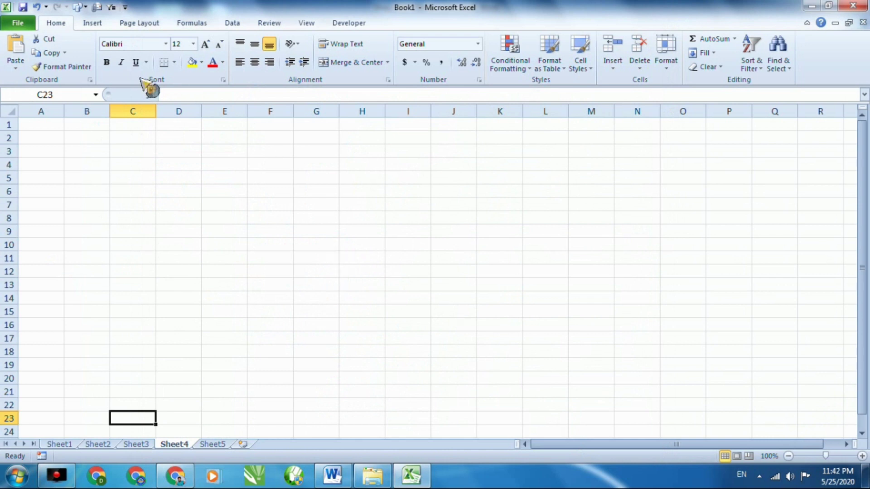
pyautogui.scroll(-1, 86, 33)
pyautogui.scroll(1, 77, 31)
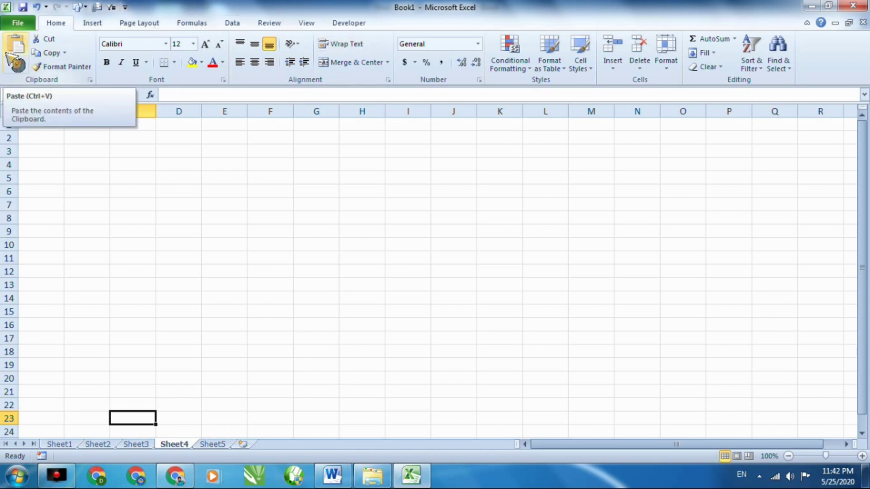
pyautogui.click(273, 218)
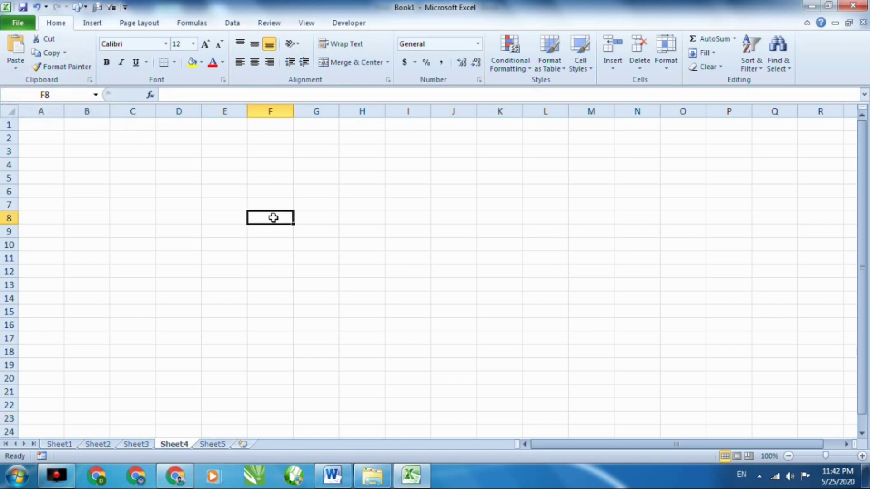
pyautogui.scroll(3, 316, 250)
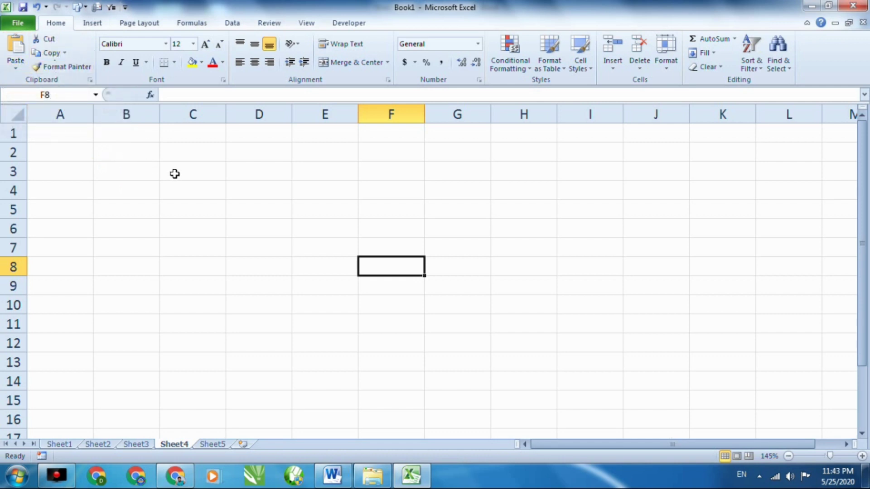
# Type a person's name into Sheet4 cell A1, then cut that cell.
pyautogui.keyDown('ctrl'); pyautogui.scroll(4, 175, 174); pyautogui.keyUp('ctrl')
pyautogui.click(113, 142)
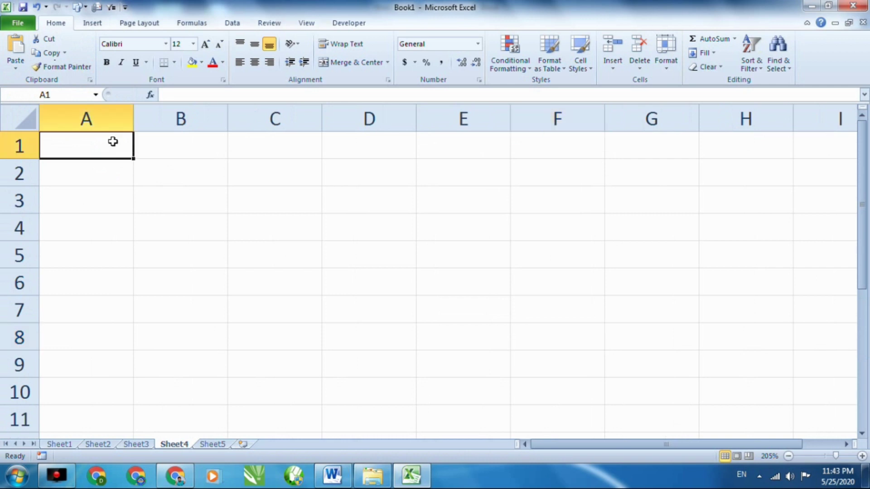
pyautogui.write('DK')
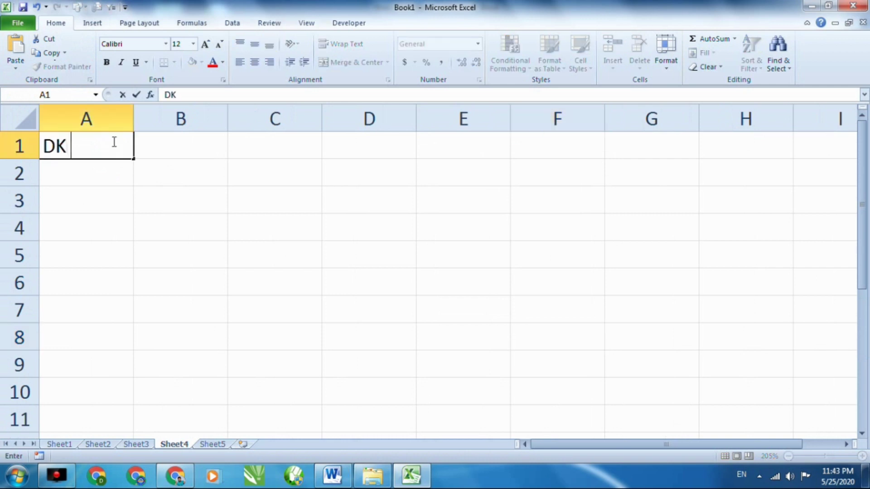
pyautogui.write(' Verma')
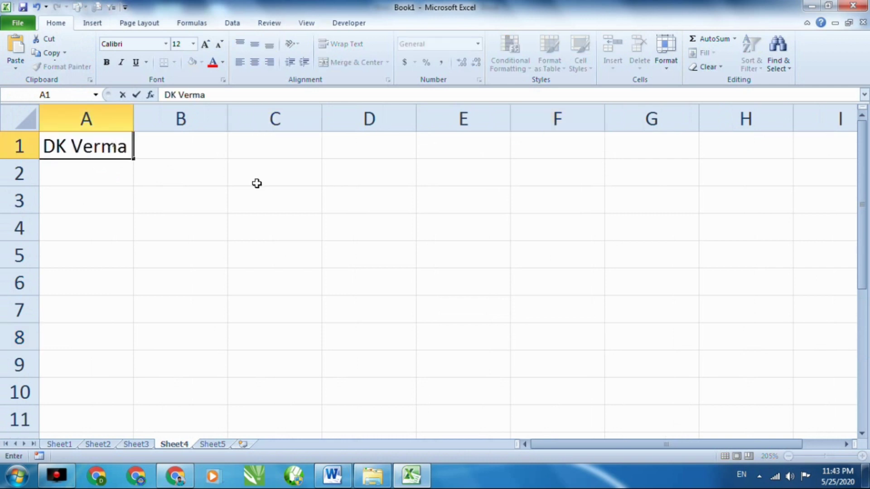
pyautogui.click(257, 183)
pyautogui.click(97, 147)
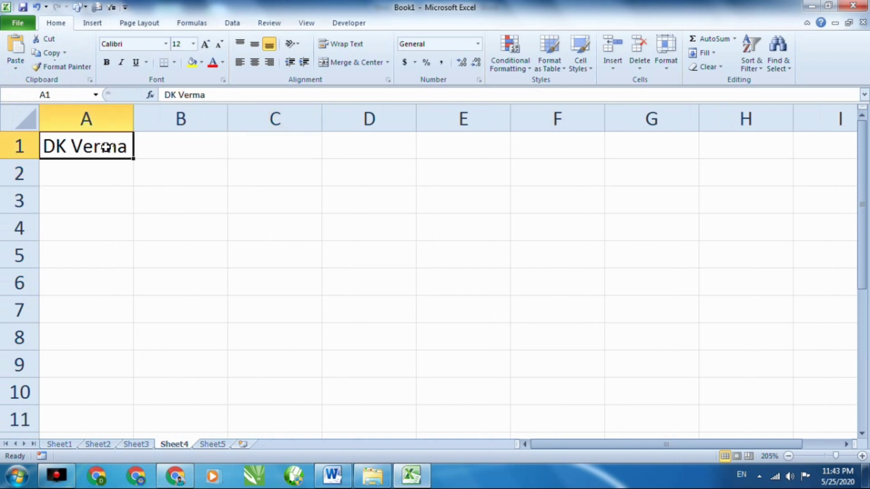
pyautogui.click(60, 40)
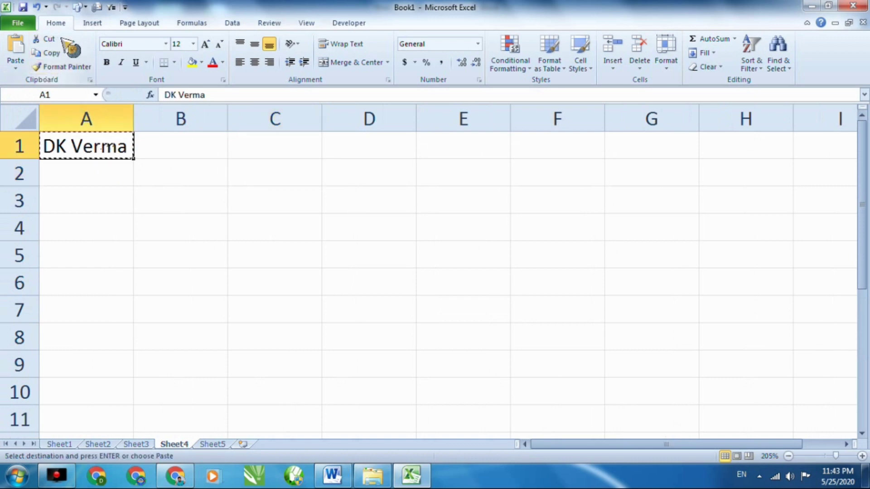
# Paste the cut name into C1, then reselect C1 and copy it.
pyautogui.click(287, 148)
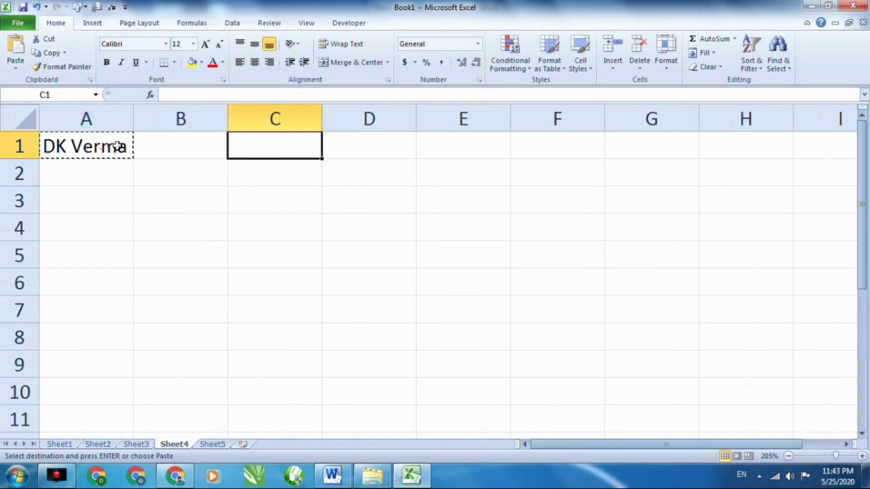
pyautogui.click(16, 49)
pyautogui.click(290, 199)
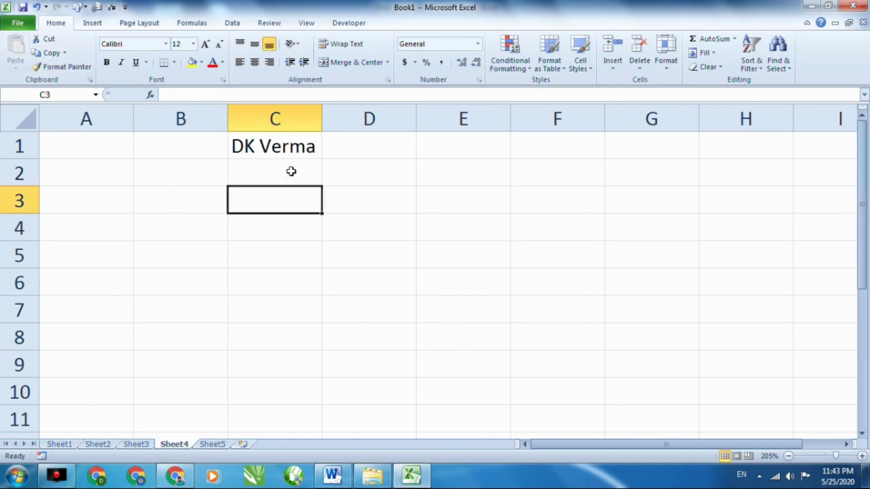
pyautogui.click(268, 147)
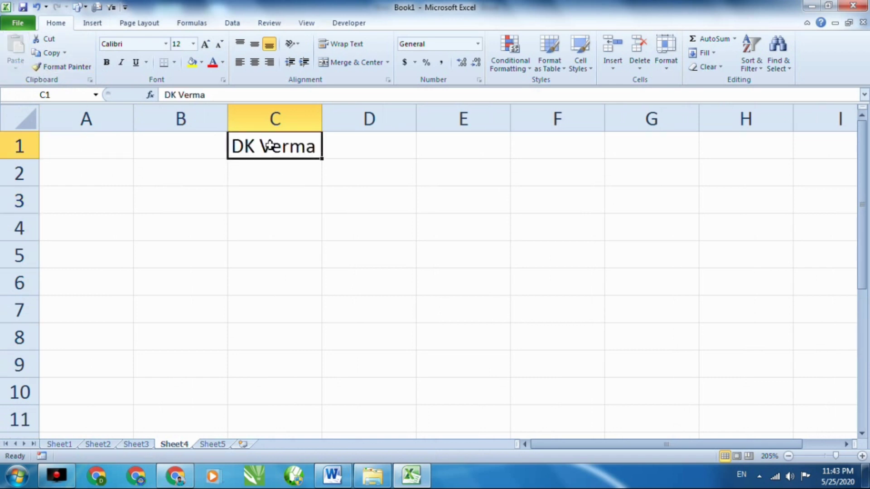
pyautogui.click(358, 187)
pyautogui.click(271, 144)
pyautogui.click(355, 188)
pyautogui.click(297, 149)
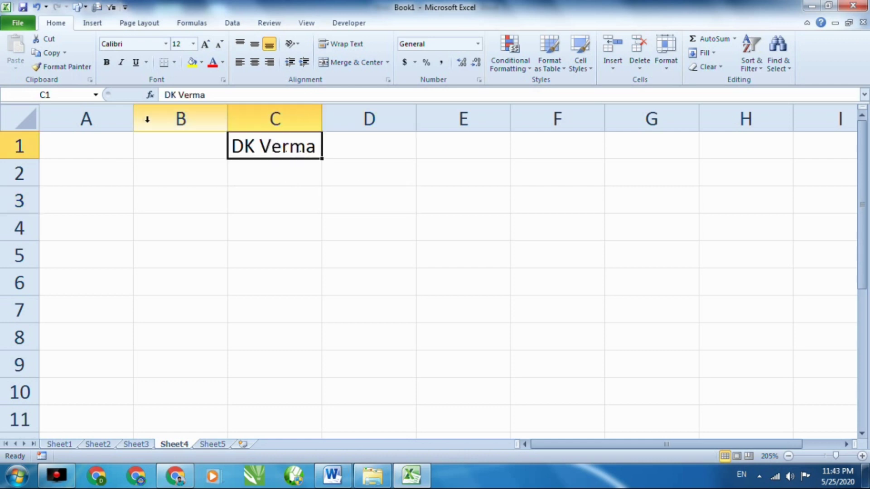
pyautogui.click(56, 53)
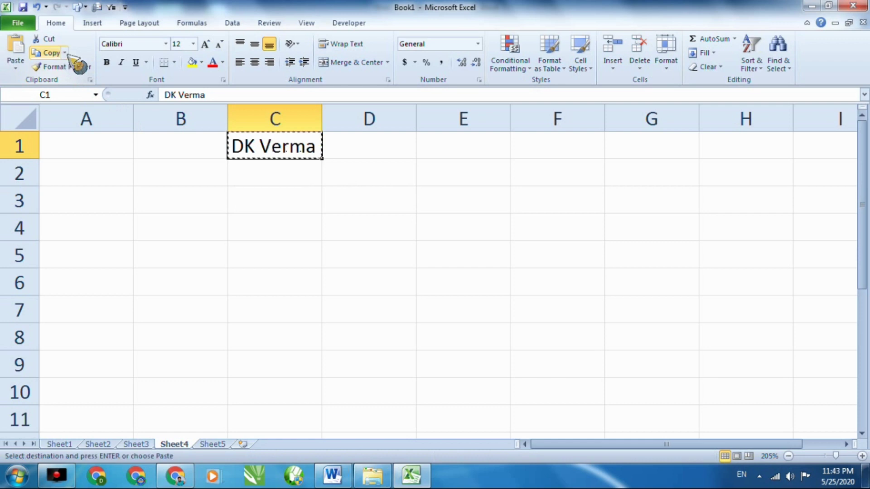
# Paste the copied name into cells E5, F5 and B5.
pyautogui.click(489, 262)
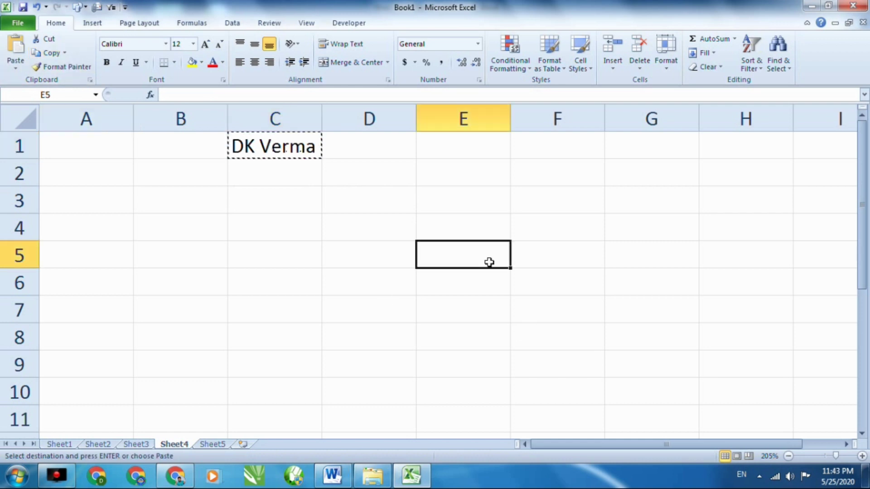
pyautogui.click(16, 47)
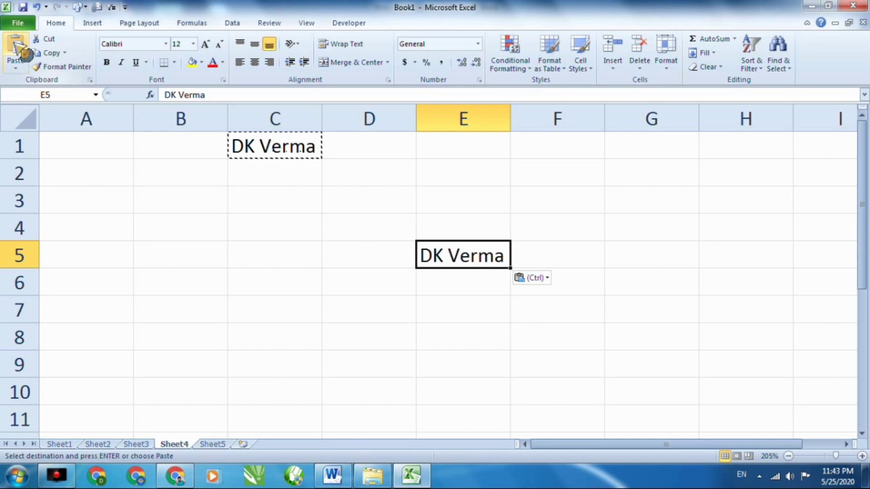
pyautogui.click(601, 247)
pyautogui.click(26, 50)
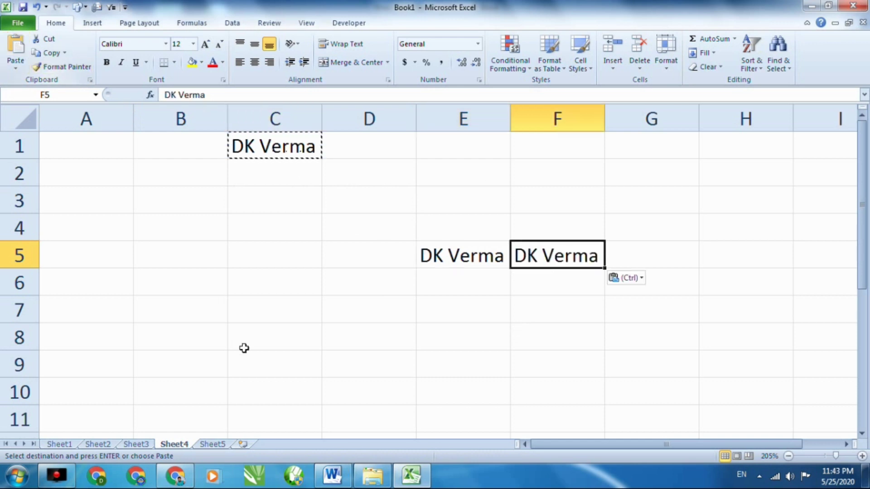
pyautogui.click(177, 253)
pyautogui.click(18, 44)
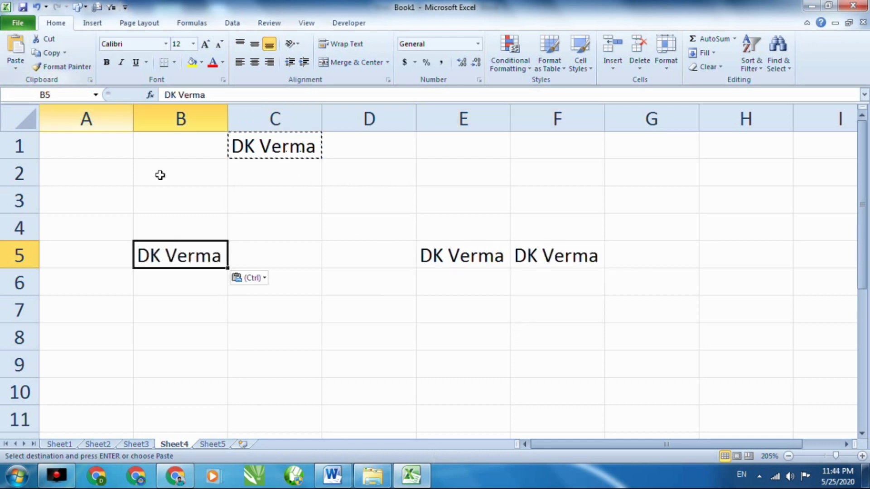
# Paste the name into C6, E7 and G4 as well.
pyautogui.click(314, 287)
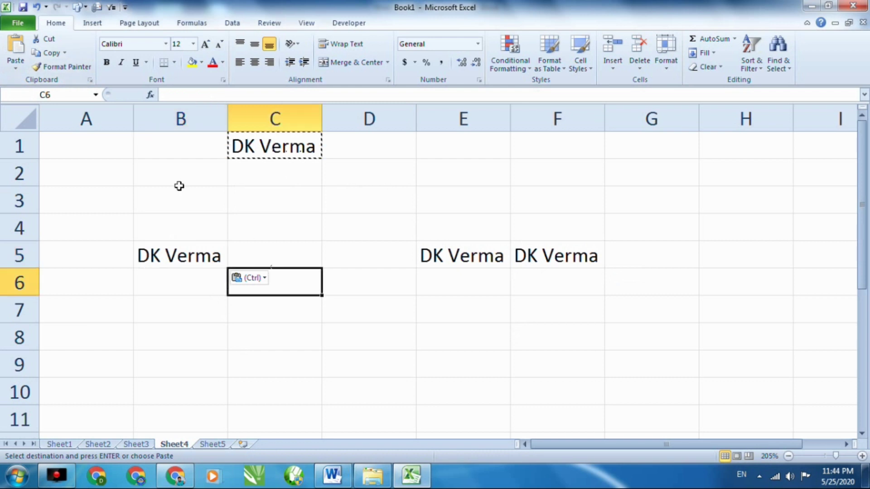
pyautogui.click(16, 48)
pyautogui.click(476, 317)
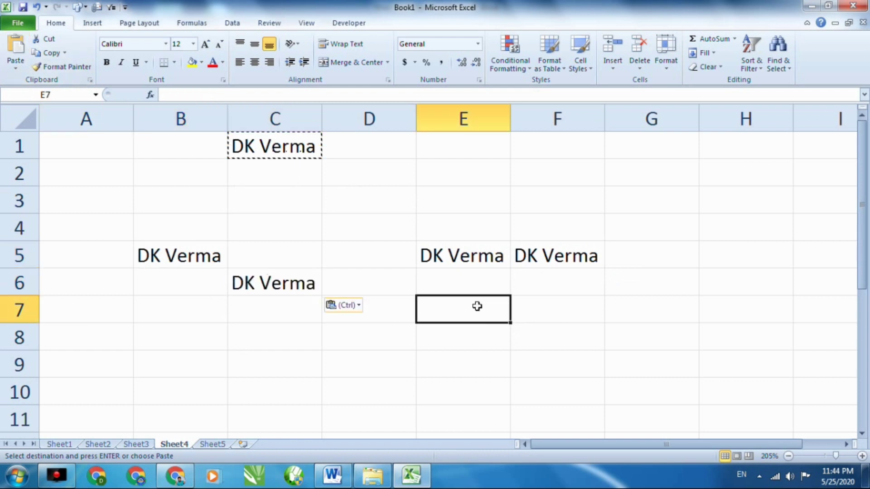
pyautogui.click(16, 47)
pyautogui.click(684, 234)
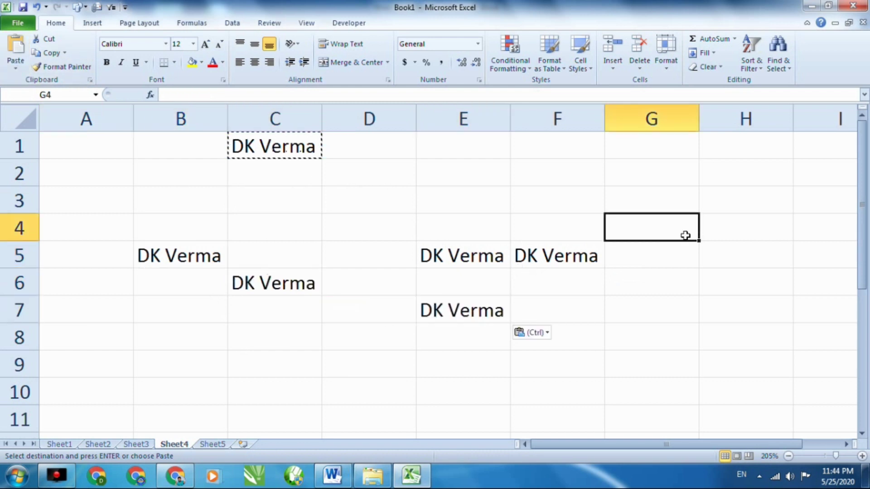
pyautogui.click(18, 46)
pyautogui.click(730, 351)
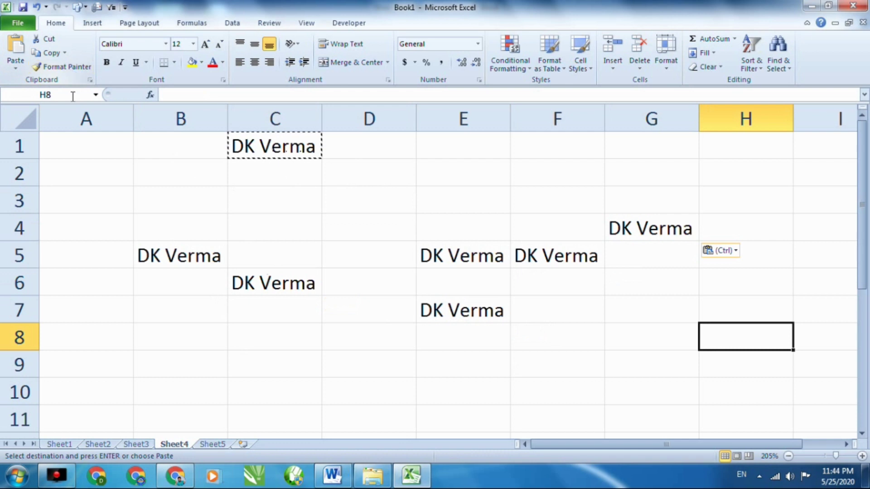
pyautogui.rightClick(313, 196)
# Select B5 and try a yellow fill on it, then undo the fill.
pyautogui.click(568, 224)
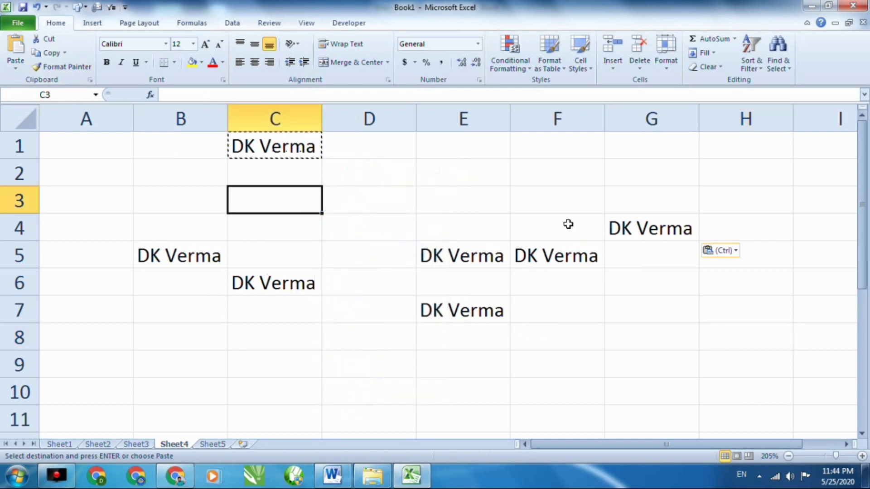
pyautogui.click(233, 256)
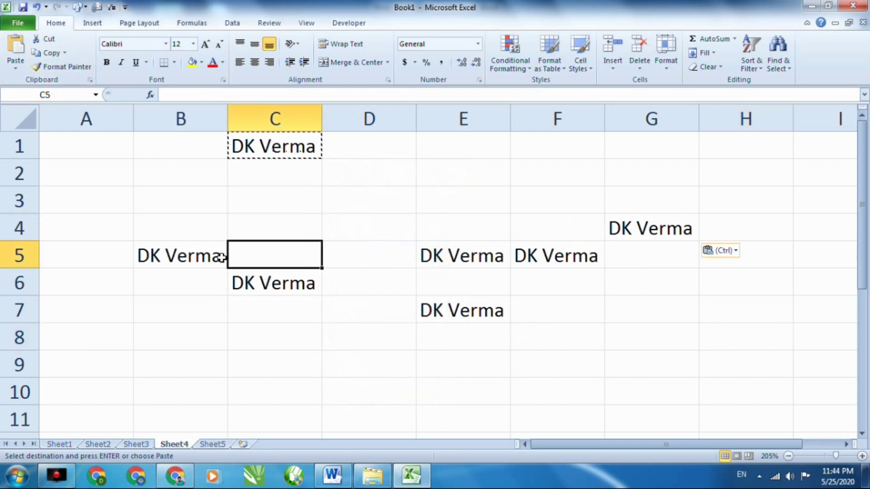
pyautogui.click(222, 258)
pyautogui.click(202, 62)
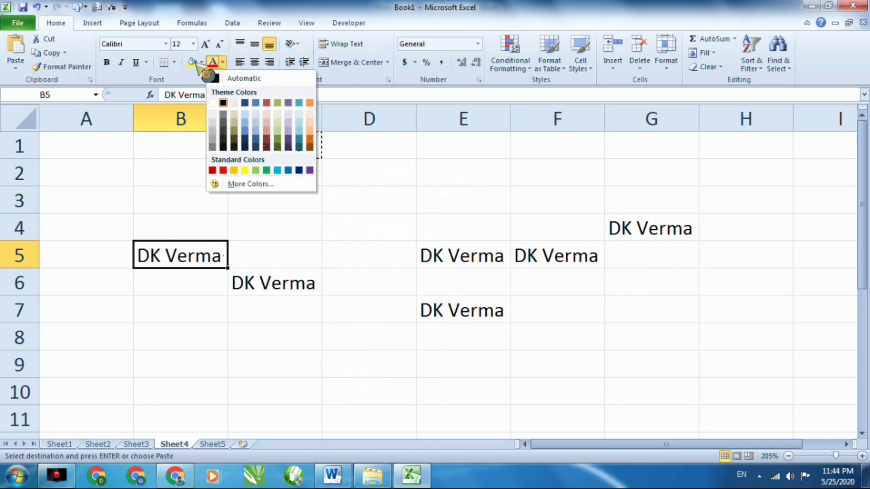
pyautogui.click(249, 171)
pyautogui.click(271, 280)
pyautogui.hotkey('ctrl', 'z')
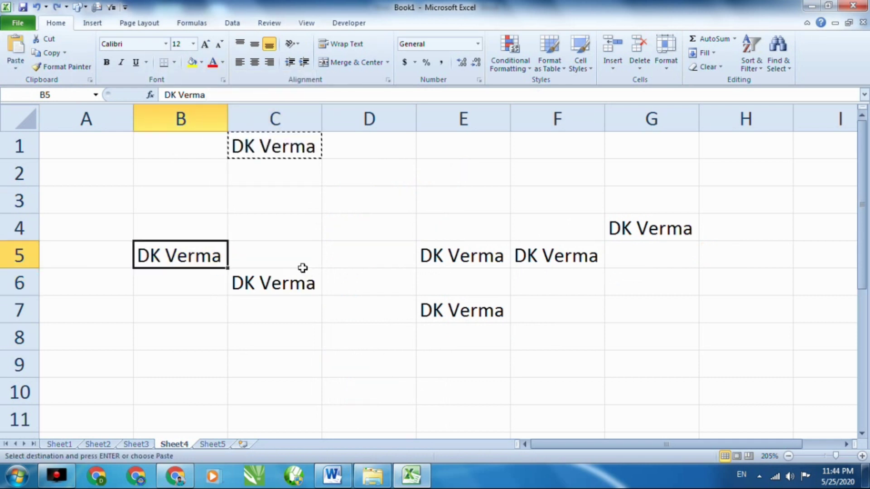
# Make the B5 name bold in the Aharoni font and widen column B to fit it.
pyautogui.click(106, 62)
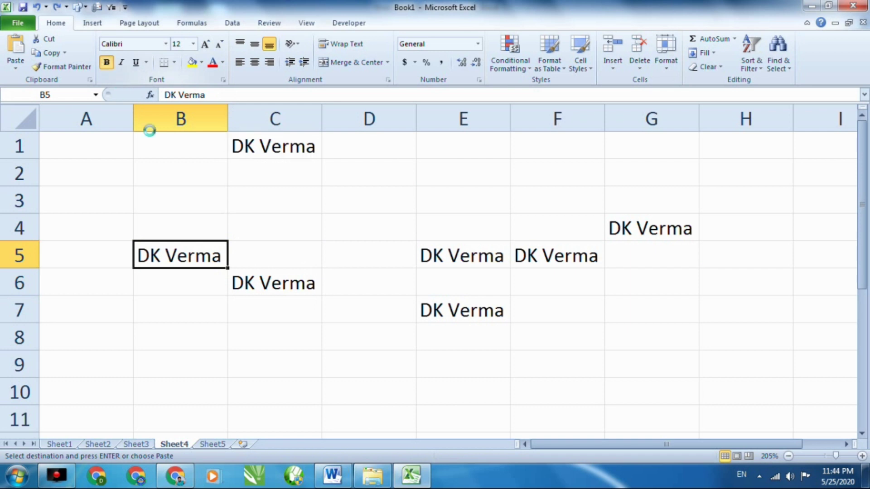
pyautogui.click(166, 43)
pyautogui.click(144, 131)
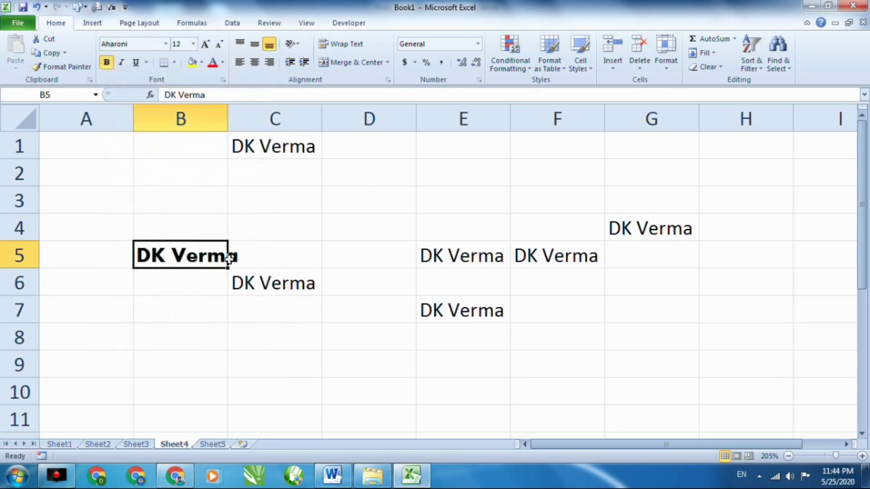
pyautogui.moveTo(227, 108); pyautogui.dragTo(272, 195)
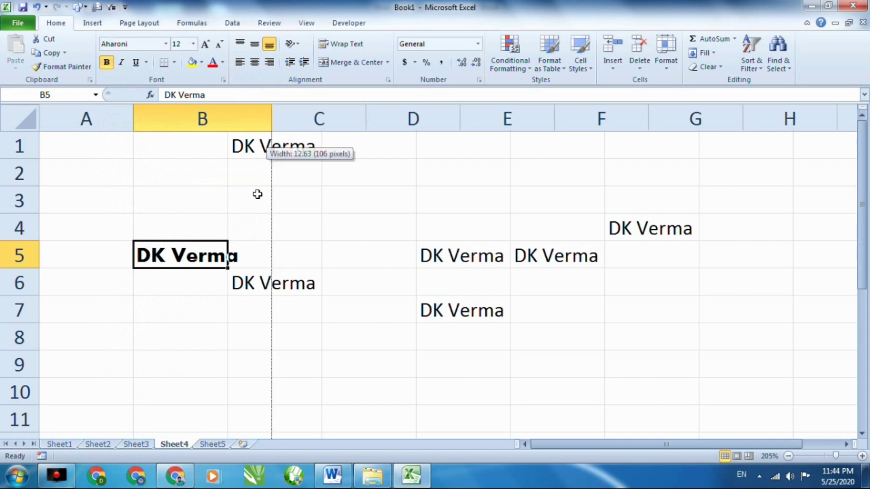
# Italicize the whole name in B5 and check its new formatting.
pyautogui.doubleClick(225, 256)
pyautogui.moveTo(265, 257); pyautogui.dragTo(136, 256)
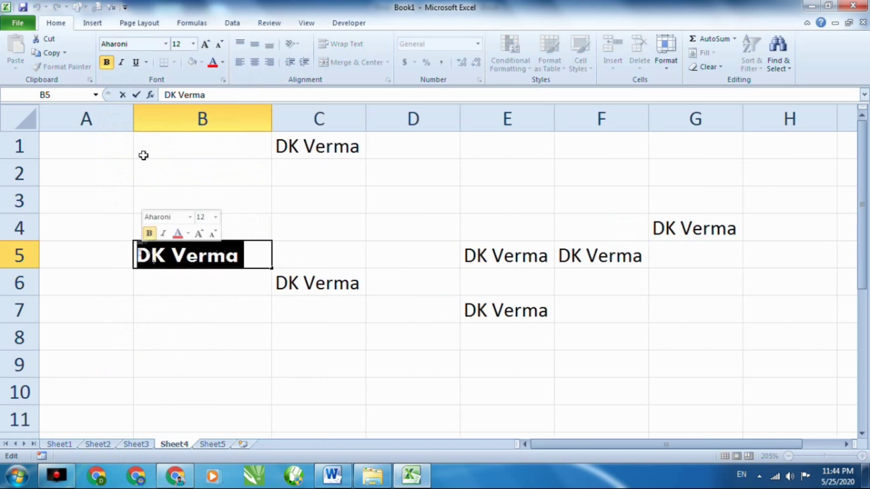
pyautogui.click(121, 62)
pyautogui.click(335, 289)
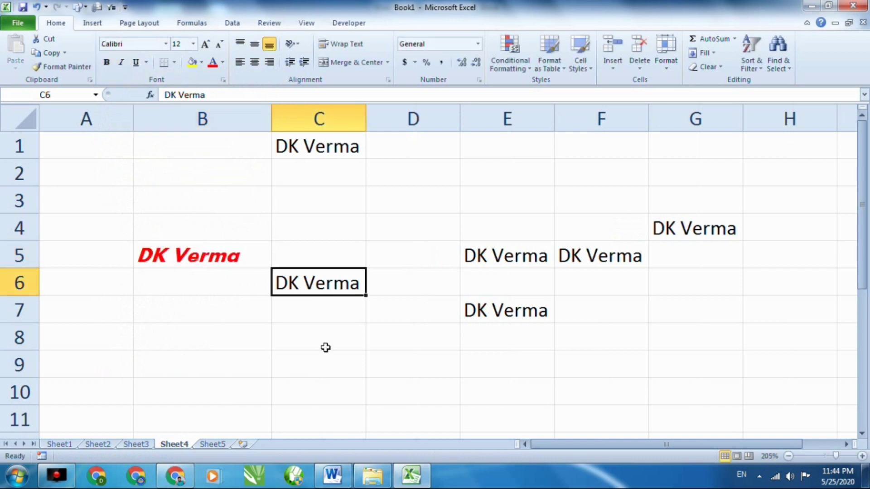
pyautogui.click(200, 259)
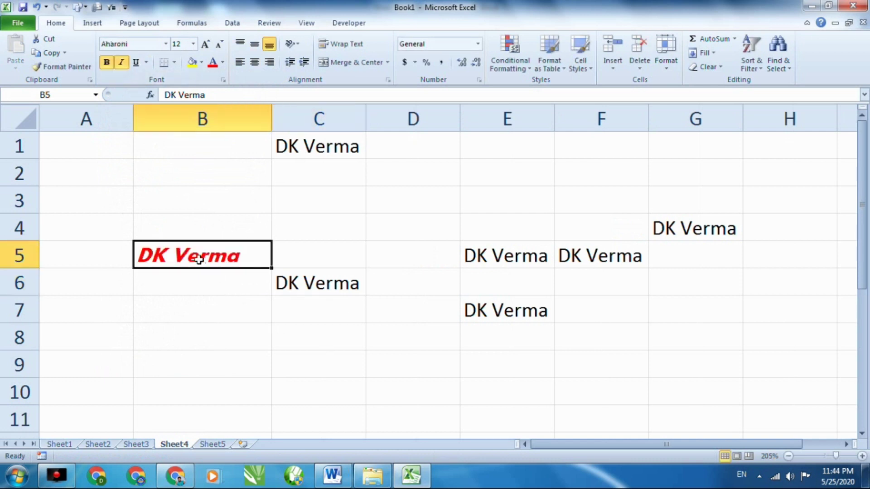
pyautogui.click(320, 286)
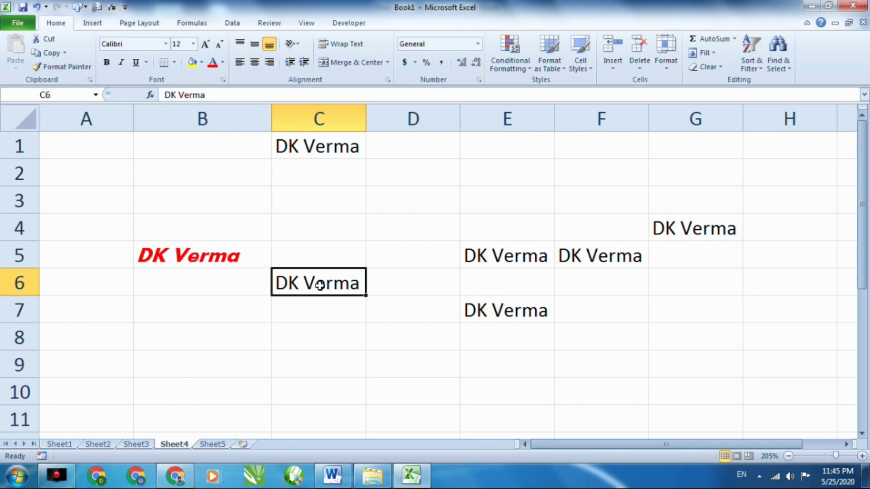
# Copy B5's red bold italic format onto C6, D5:E6, E7, G4 and C1.
pyautogui.click(229, 250)
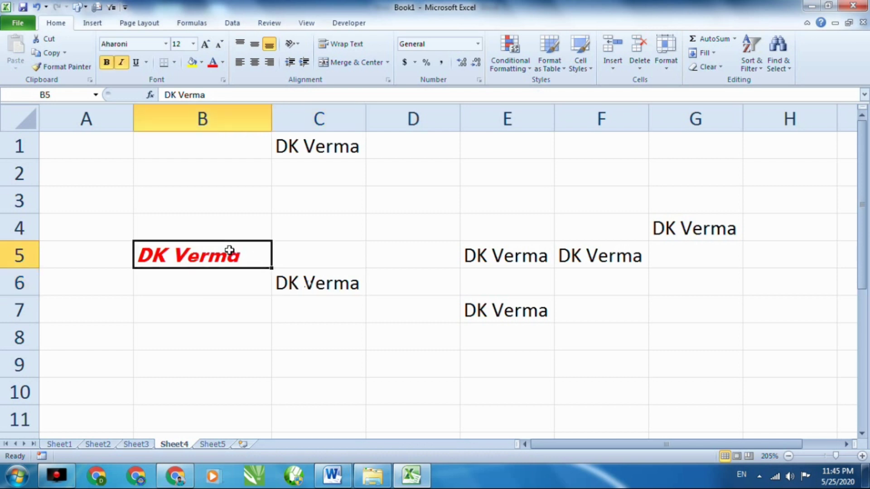
pyautogui.click(69, 67)
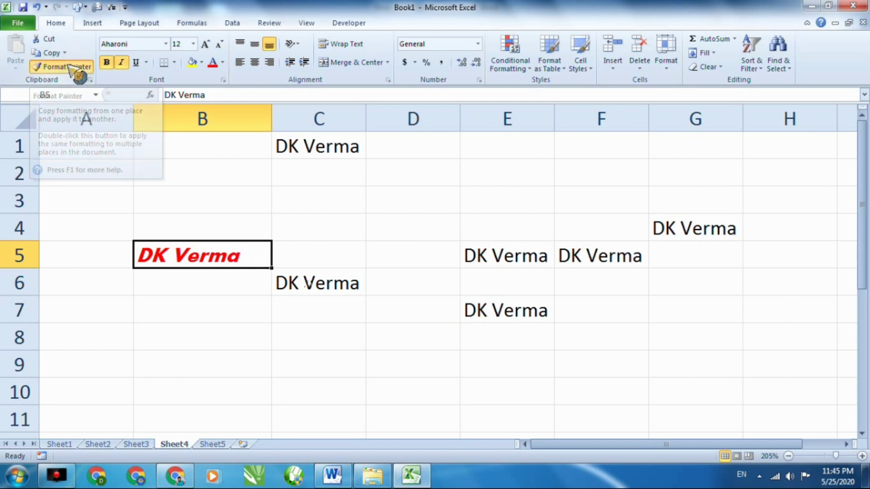
pyautogui.click(317, 281)
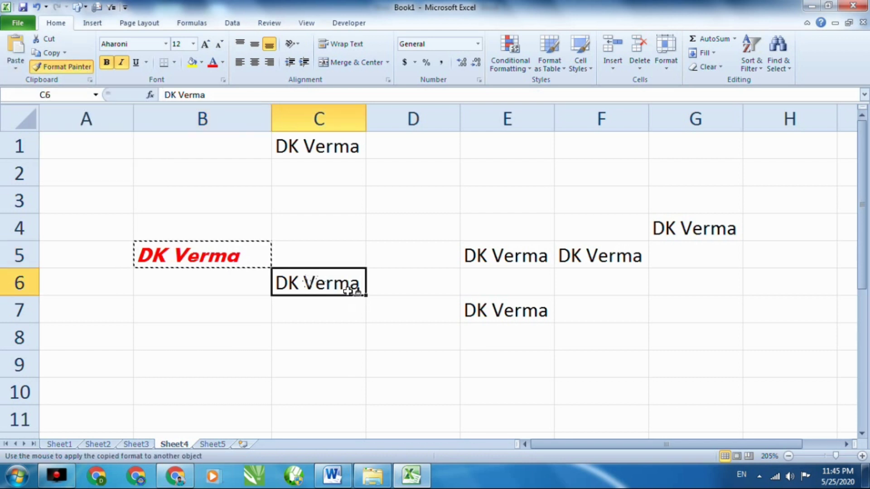
pyautogui.moveTo(449, 260); pyautogui.dragTo(503, 286)
pyautogui.click(526, 313)
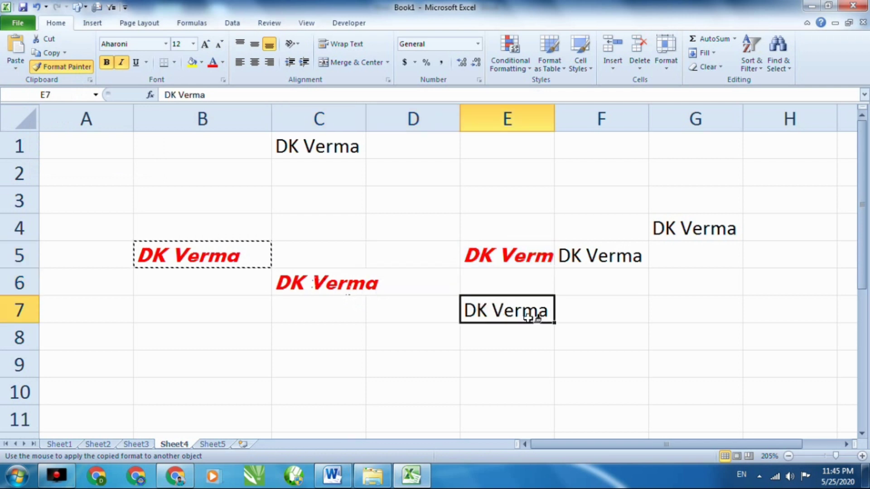
pyautogui.click(695, 229)
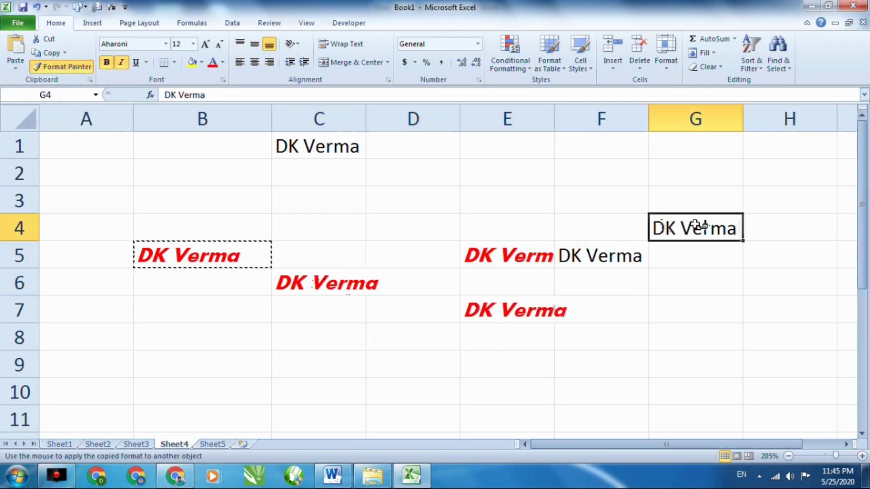
pyautogui.click(290, 145)
# Apply the copied format to C2, stop Format Painter, then type stray text into B7.
pyautogui.rightClick(398, 187)
pyautogui.click(349, 171)
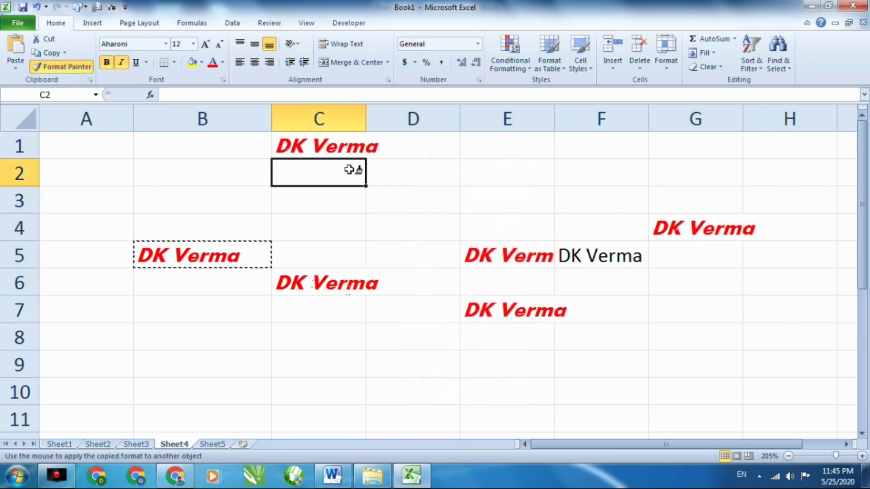
pyautogui.click(68, 66)
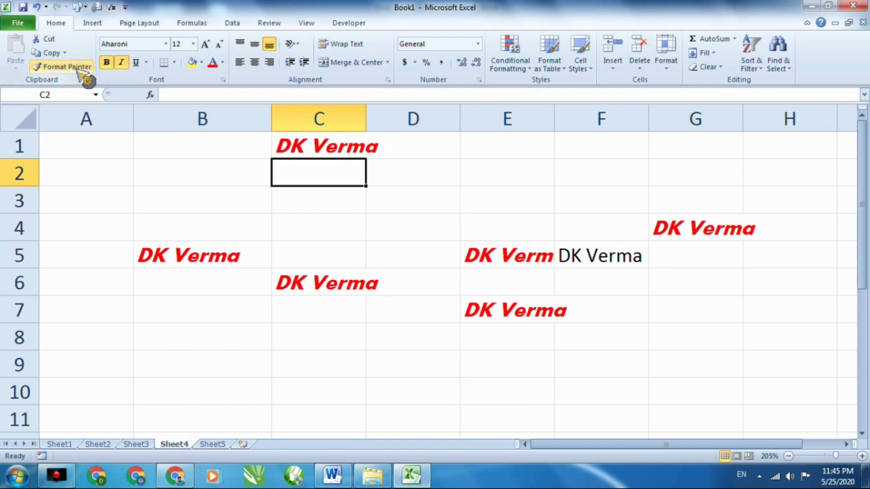
pyautogui.click(450, 212)
pyautogui.click(257, 255)
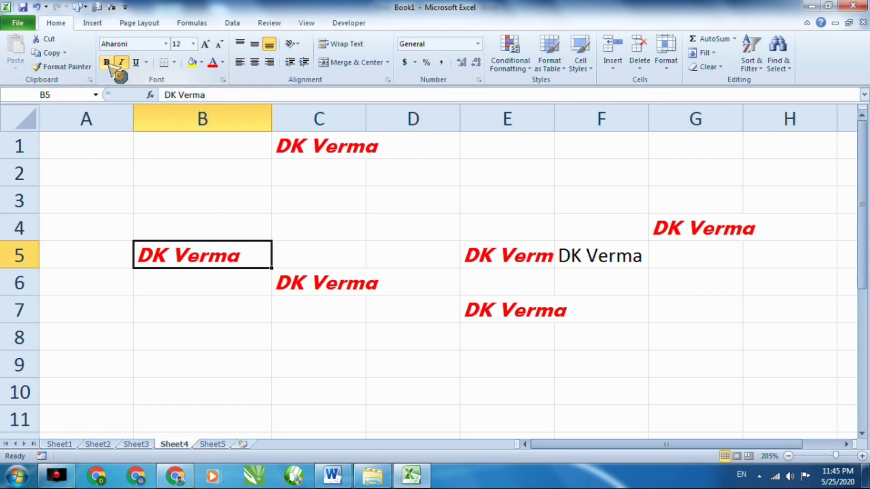
pyautogui.click(251, 320)
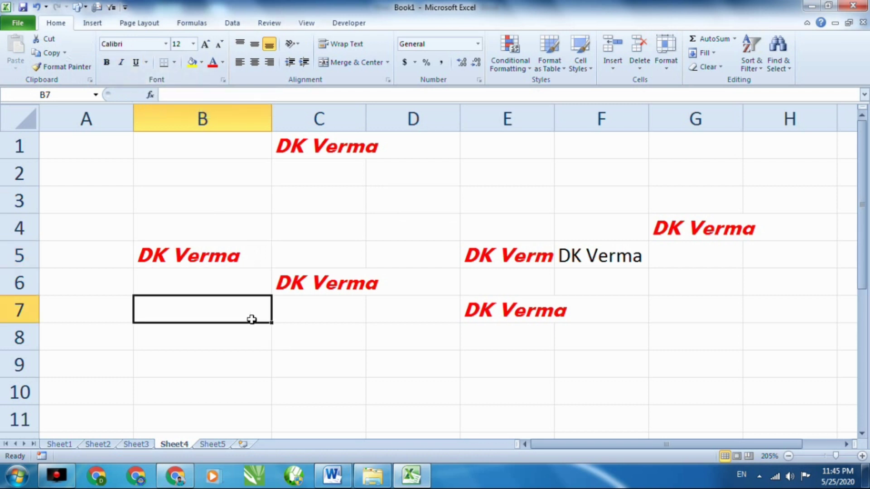
pyautogui.write('dfdf')
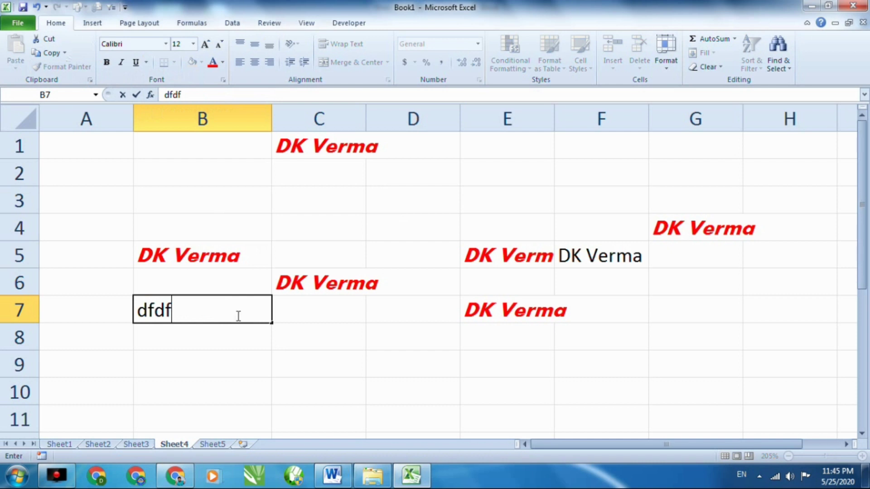
pyautogui.write('dk')
pyautogui.press('BackSpace')
pyautogui.press('BackSpace')
pyautogui.press('BackSpace')
pyautogui.press('BackSpace')
pyautogui.press('BackSpace')
pyautogui.press('BackSpace')
pyautogui.write('=')
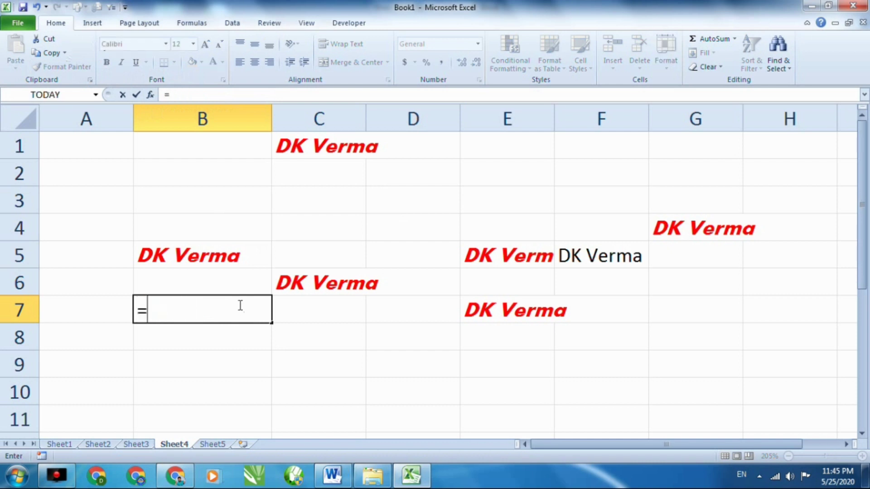
pyautogui.press('BackSpace')
pyautogui.write('dK Verma')
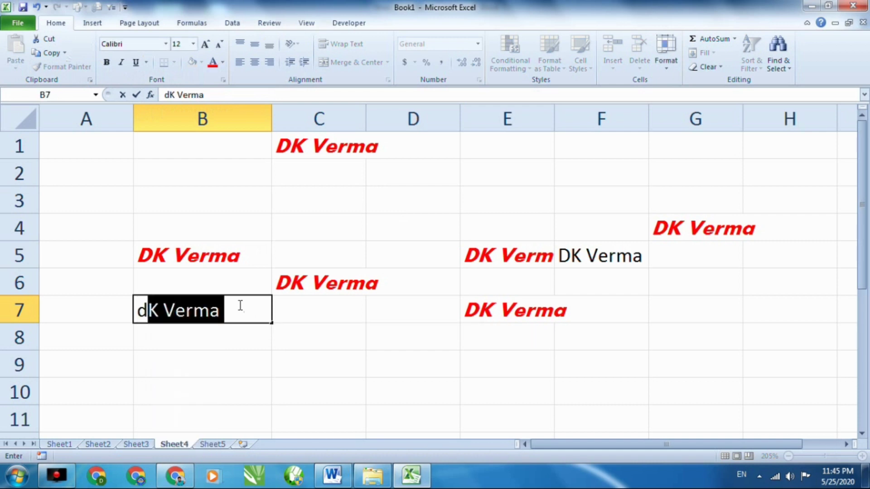
pyautogui.press('Return')
pyautogui.click(224, 316)
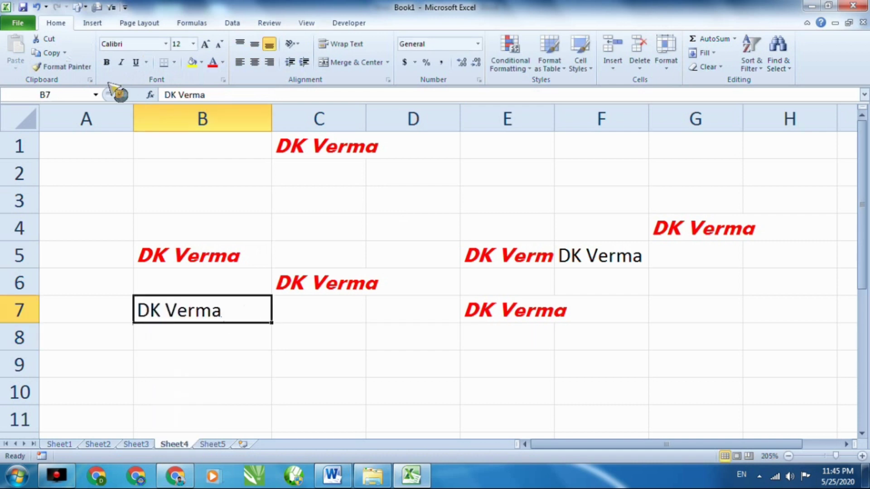
pyautogui.click(108, 59)
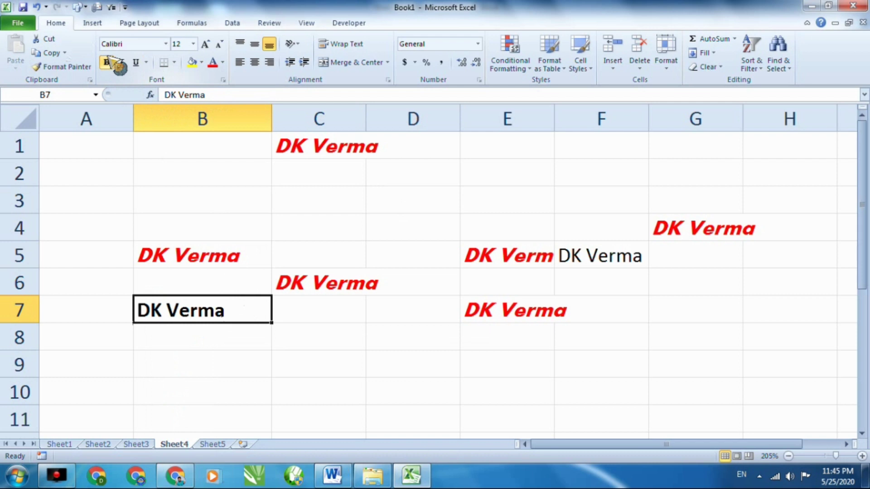
pyautogui.click(121, 62)
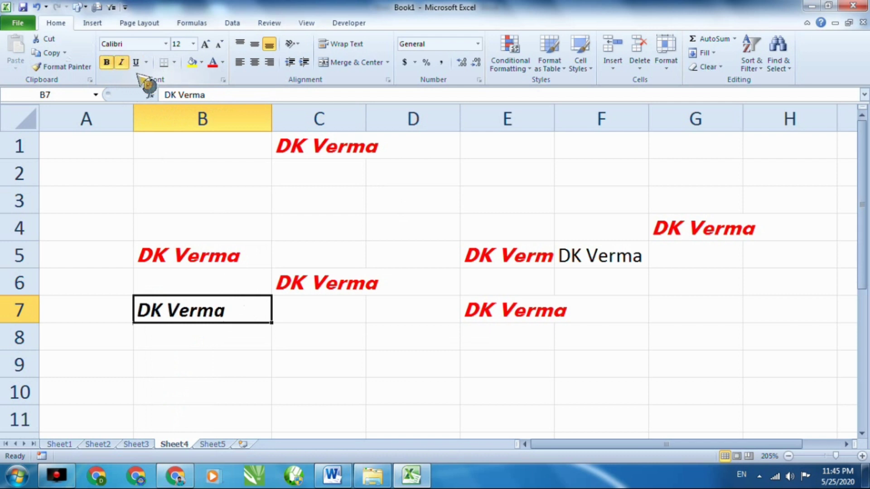
pyautogui.click(136, 63)
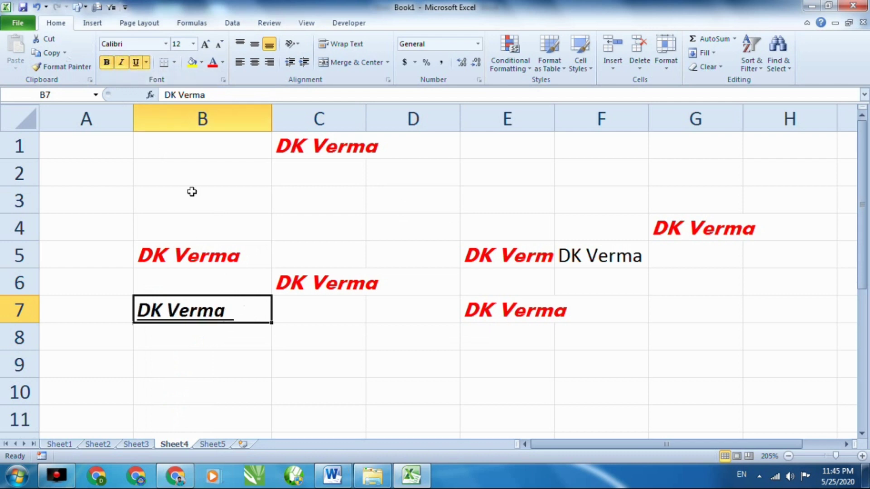
pyautogui.click(294, 220)
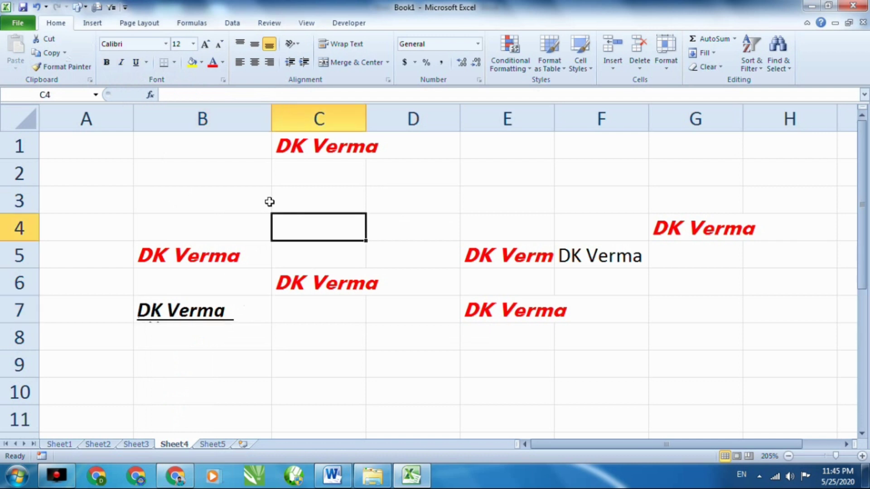
# Give every cell in B3:H8 an All Borders grid, then select A1:H10.
pyautogui.click(174, 63)
pyautogui.moveTo(204, 347)
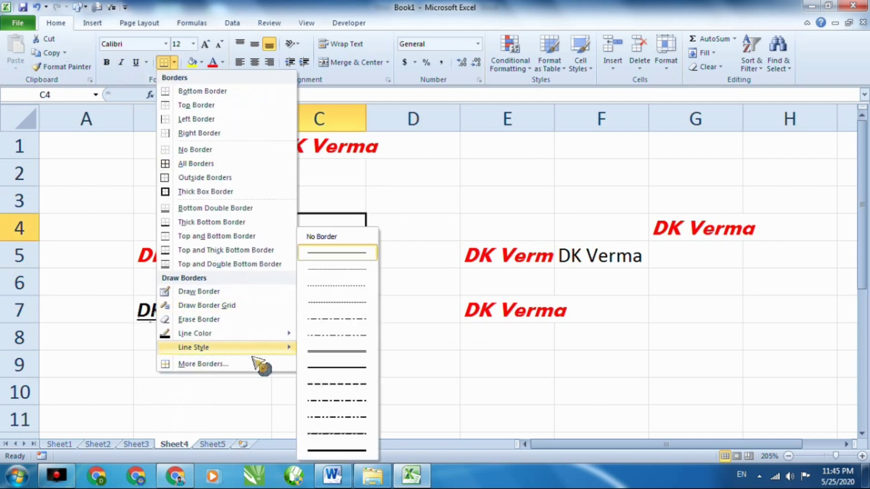
pyautogui.click(462, 341)
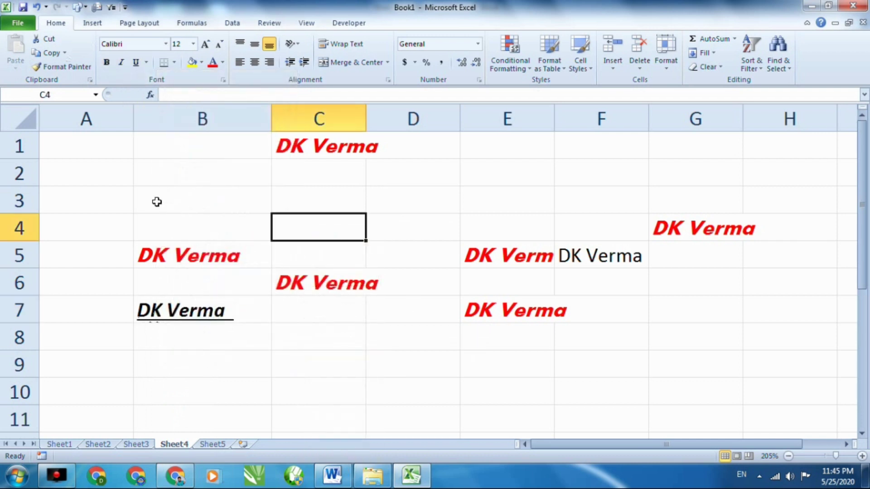
pyautogui.moveTo(154, 198); pyautogui.dragTo(747, 326)
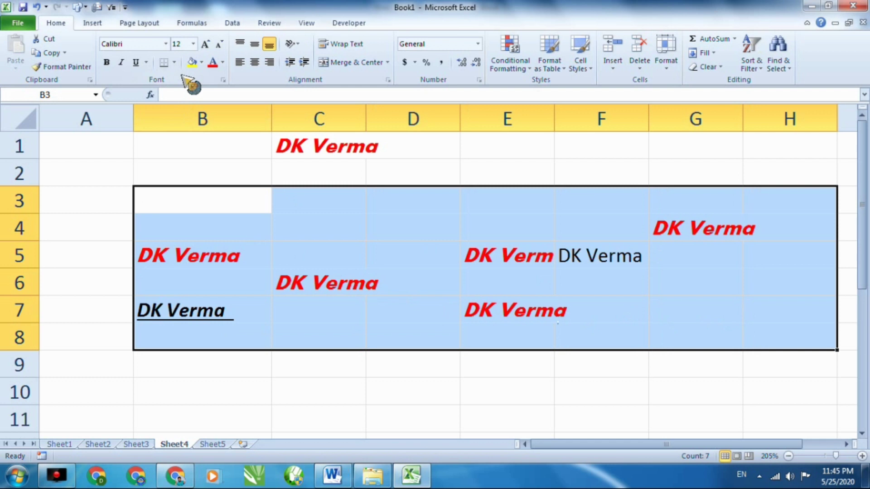
pyautogui.click(174, 62)
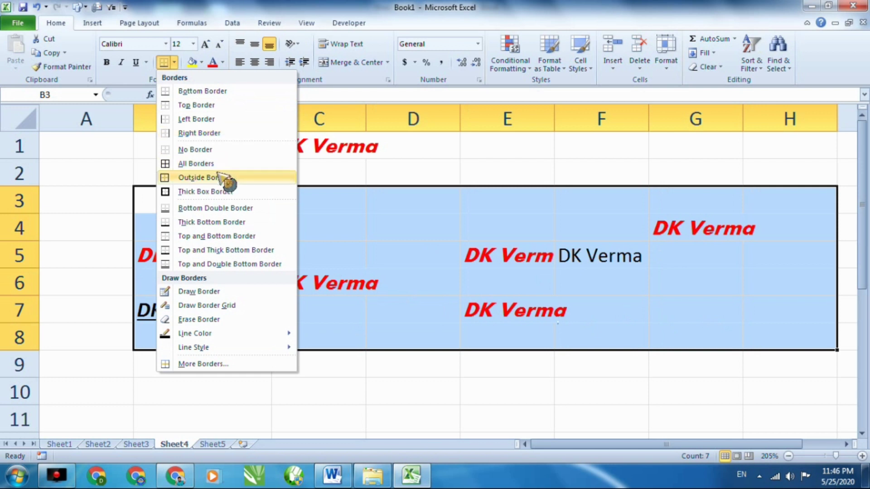
pyautogui.click(207, 164)
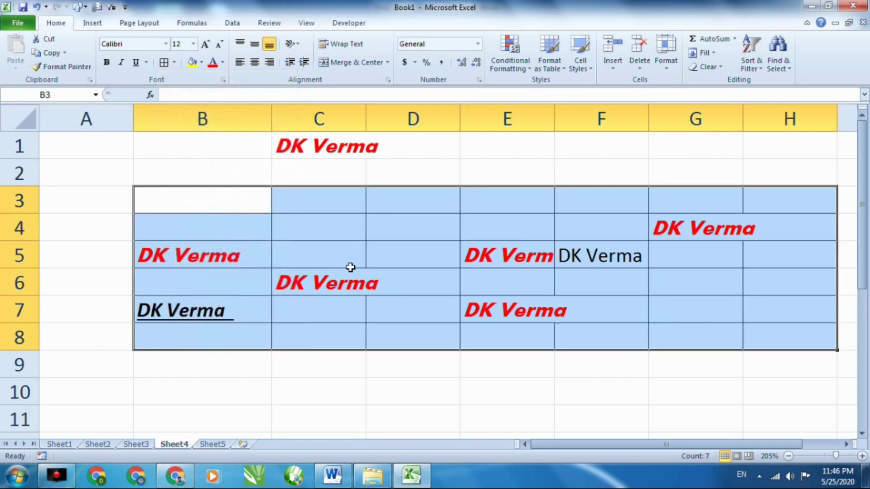
pyautogui.click(418, 358)
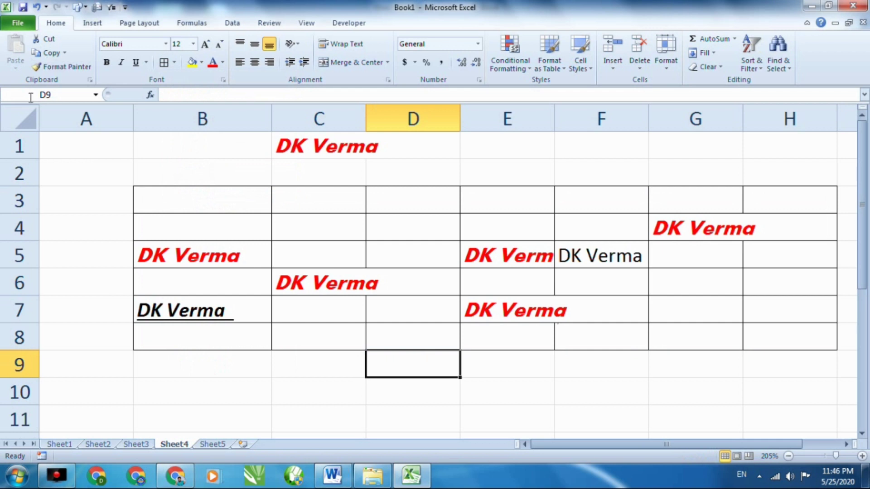
pyautogui.moveTo(122, 153); pyautogui.dragTo(795, 392)
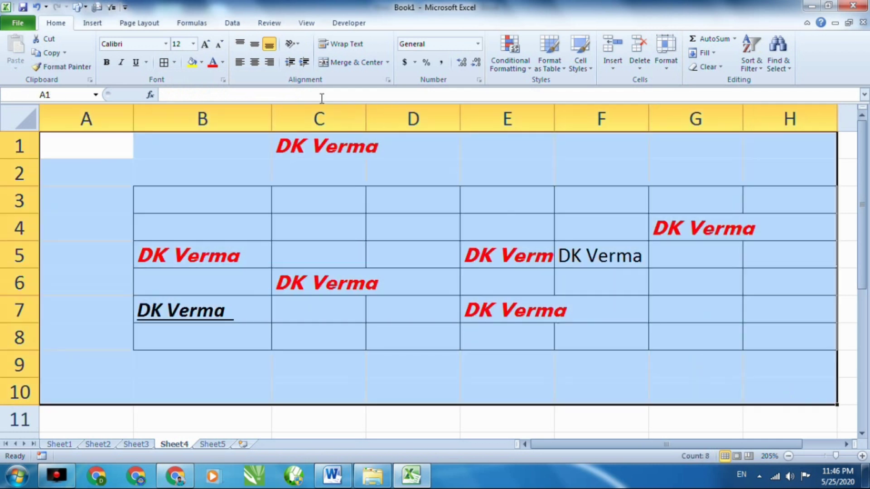
# Remove all borders from the range and add a bottom border beneath B2:G8.
pyautogui.click(176, 64)
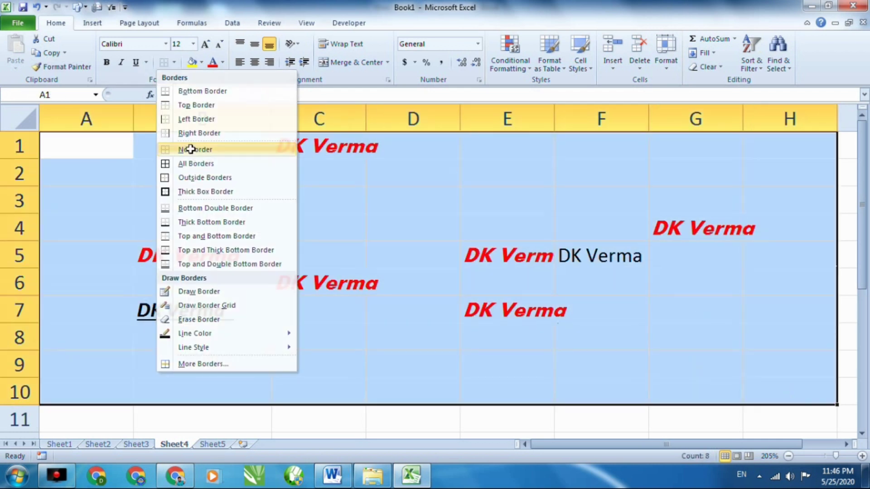
pyautogui.click(185, 145)
pyautogui.click(388, 310)
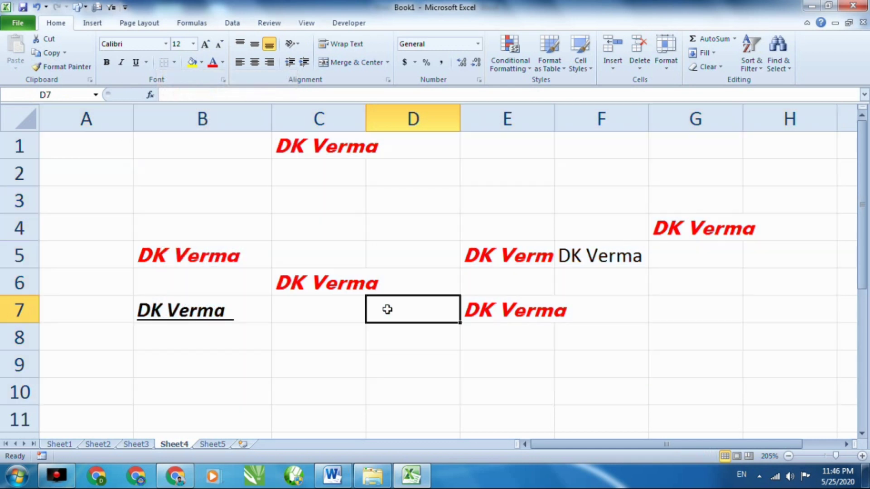
pyautogui.moveTo(163, 188); pyautogui.dragTo(656, 338)
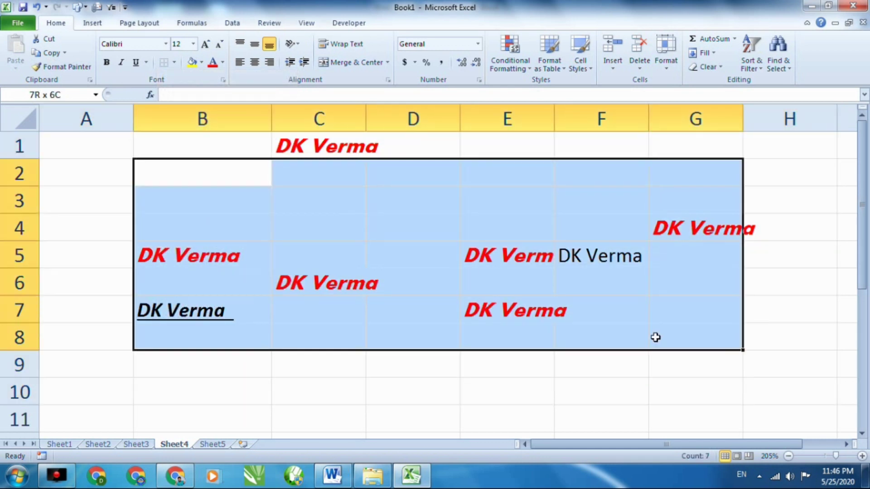
pyautogui.click(175, 62)
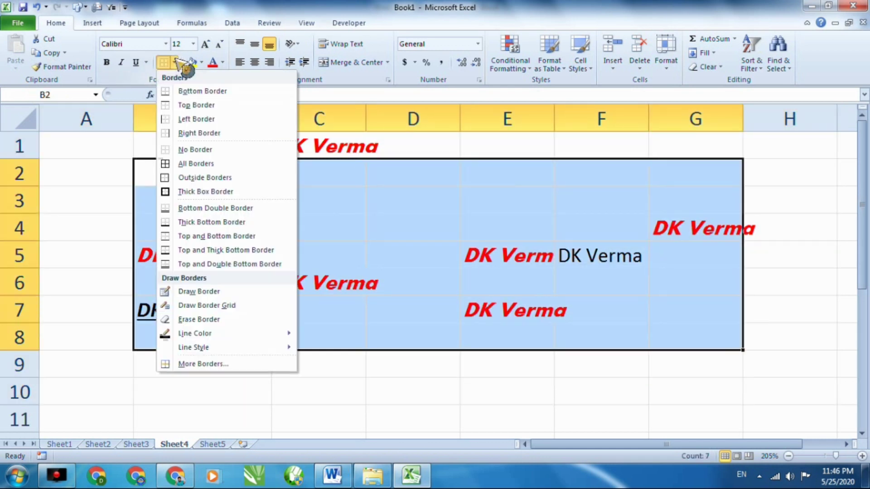
pyautogui.click(216, 208)
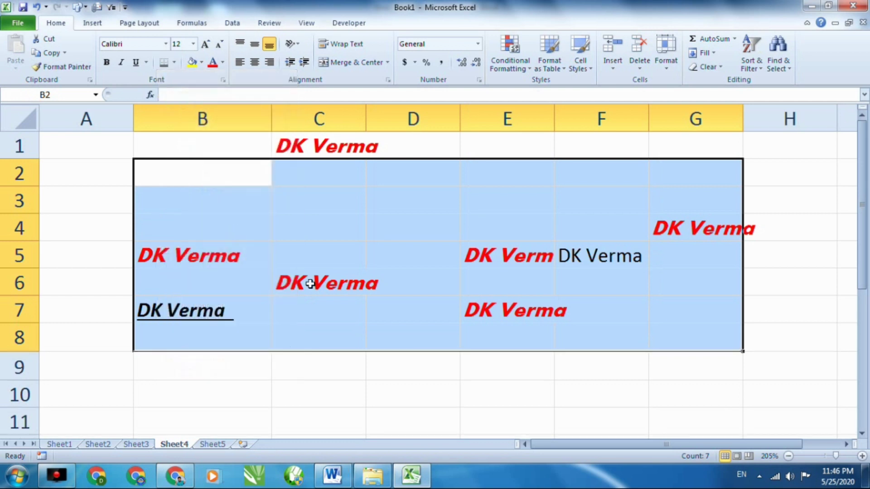
pyautogui.click(425, 390)
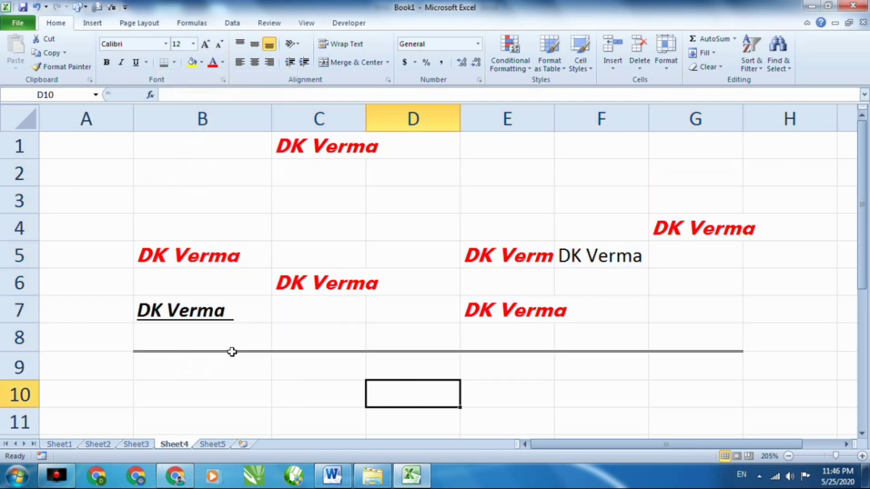
# Give D10 a thick bottom border.
pyautogui.click(175, 63)
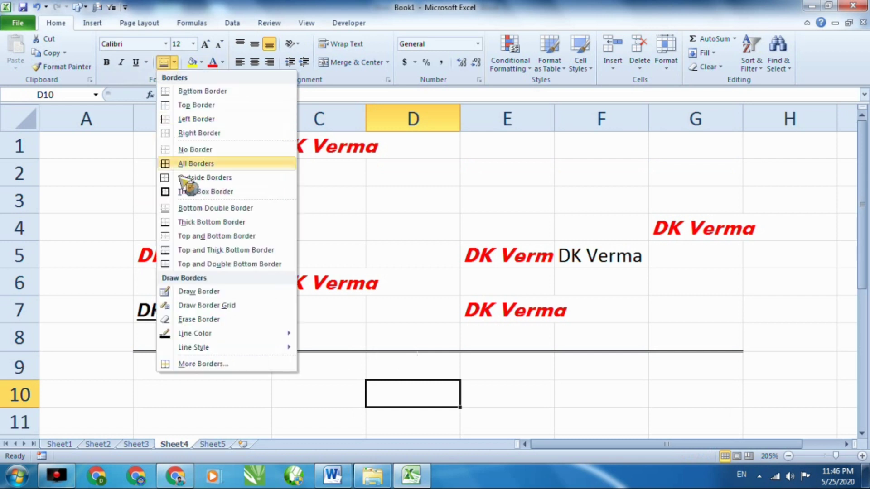
pyautogui.click(244, 222)
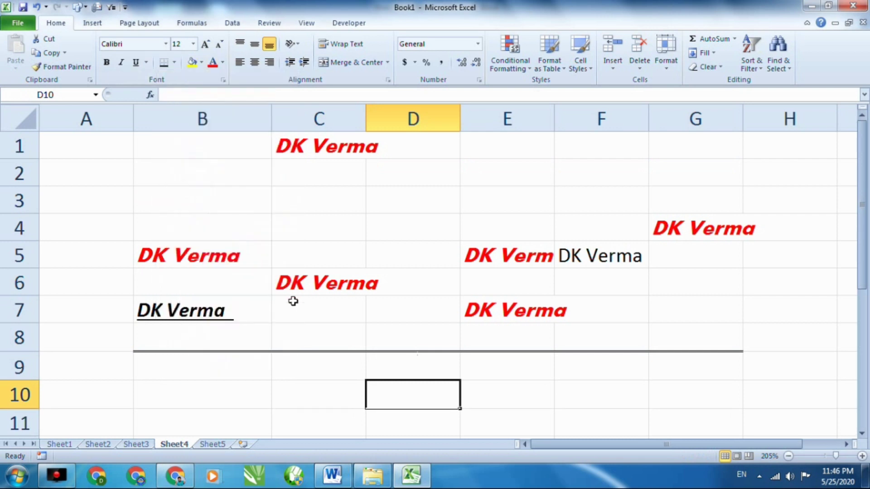
pyautogui.click(424, 299)
pyautogui.click(425, 262)
pyautogui.click(409, 408)
# Apply a Top and Double Bottom Border to E10.
pyautogui.click(477, 407)
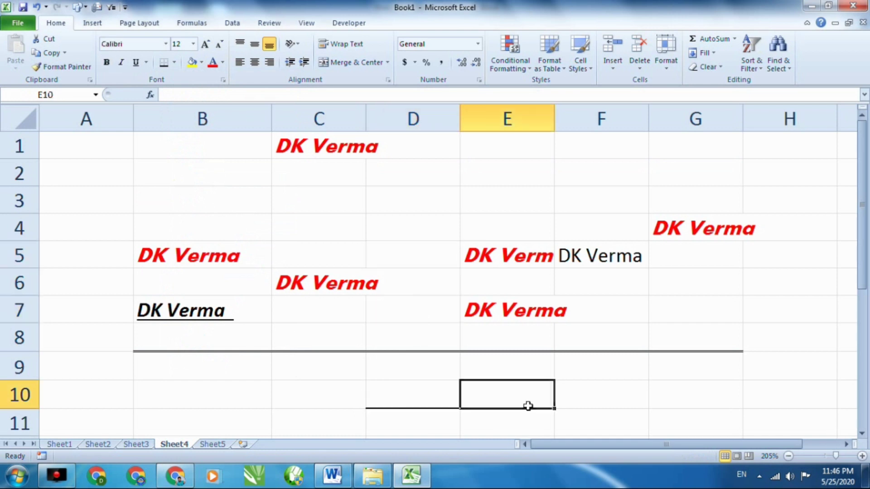
pyautogui.click(174, 63)
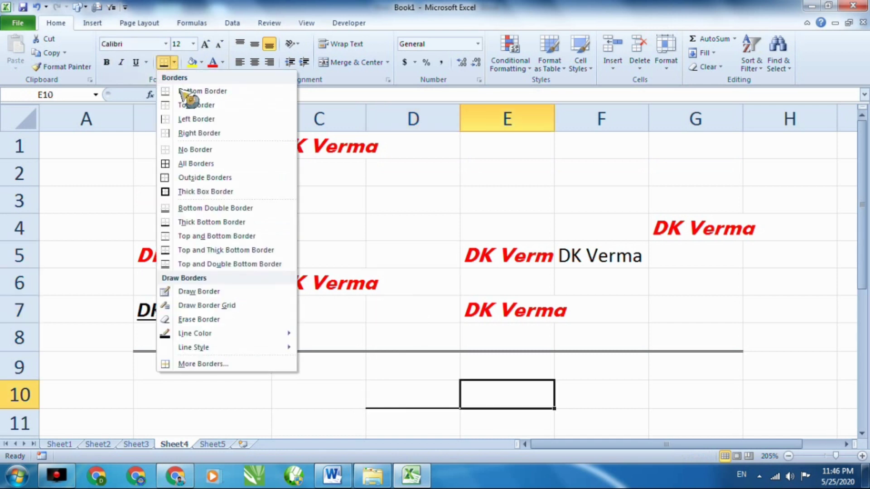
pyautogui.click(225, 265)
pyautogui.click(332, 231)
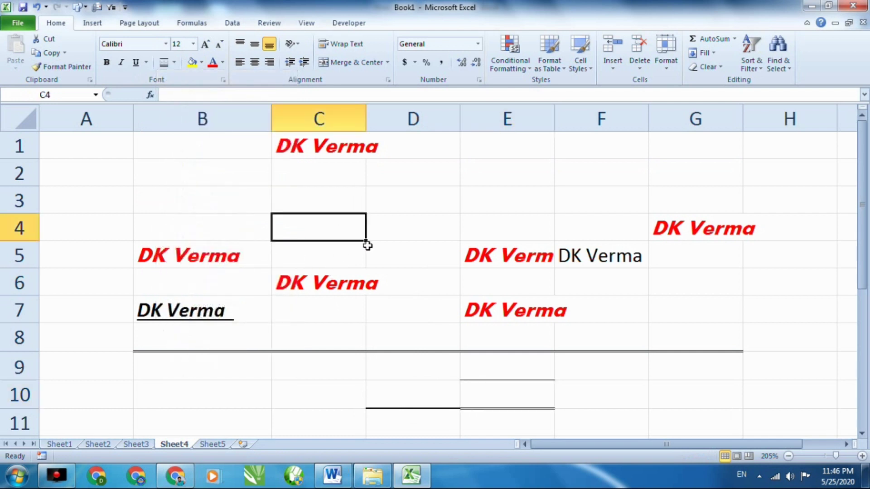
pyautogui.click(175, 63)
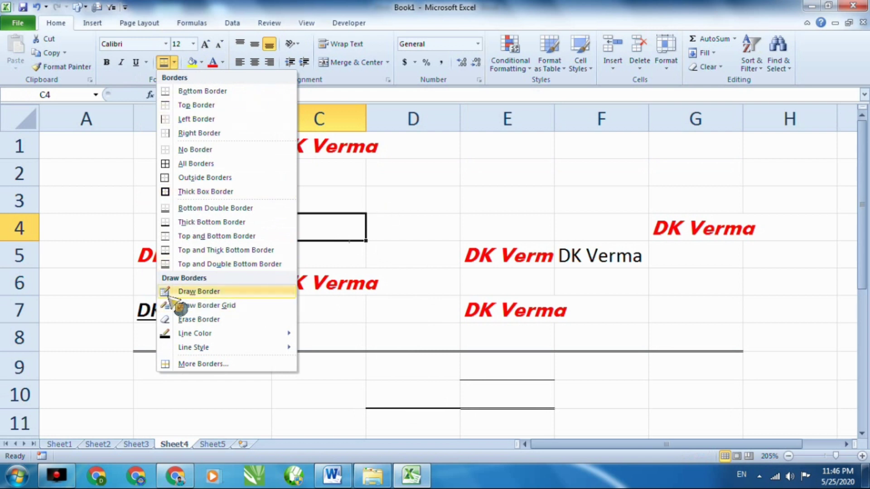
# Hand-draw border outlines around cells in columns A to C and the D2:E5 block.
pyautogui.click(190, 293)
pyautogui.moveTo(178, 218); pyautogui.dragTo(317, 283)
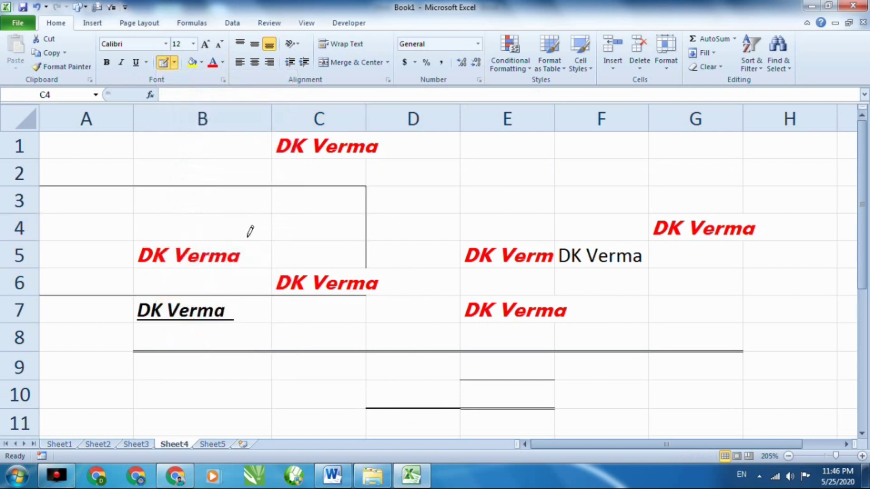
pyautogui.moveTo(211, 181); pyautogui.dragTo(231, 313)
pyautogui.moveTo(200, 213); pyautogui.dragTo(321, 234)
pyautogui.moveTo(439, 202); pyautogui.dragTo(478, 254)
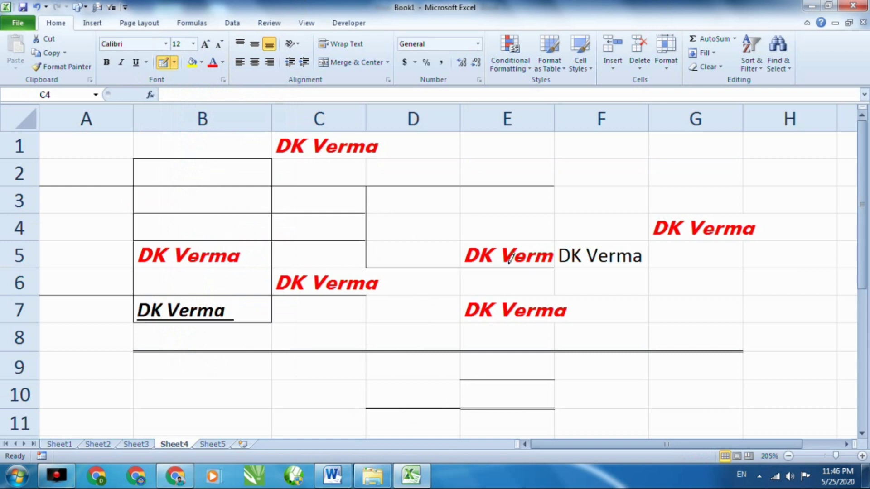
pyautogui.moveTo(407, 173); pyautogui.dragTo(467, 194)
pyautogui.moveTo(460, 136); pyautogui.dragTo(460, 268)
# Draw borders around F2:F5, C8:D9 and B9:D10, then stop drawing.
pyautogui.moveTo(648, 136); pyautogui.dragTo(648, 268)
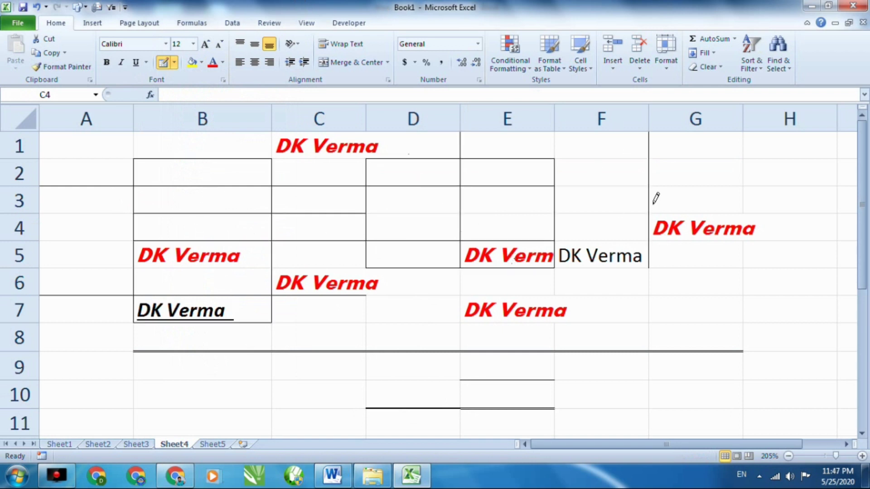
pyautogui.moveTo(589, 161); pyautogui.dragTo(636, 263)
pyautogui.moveTo(443, 328)
pyautogui.mouseDown()
pyautogui.moveTo(257, 348)
pyautogui.moveTo(321, 391)
pyautogui.mouseUp()
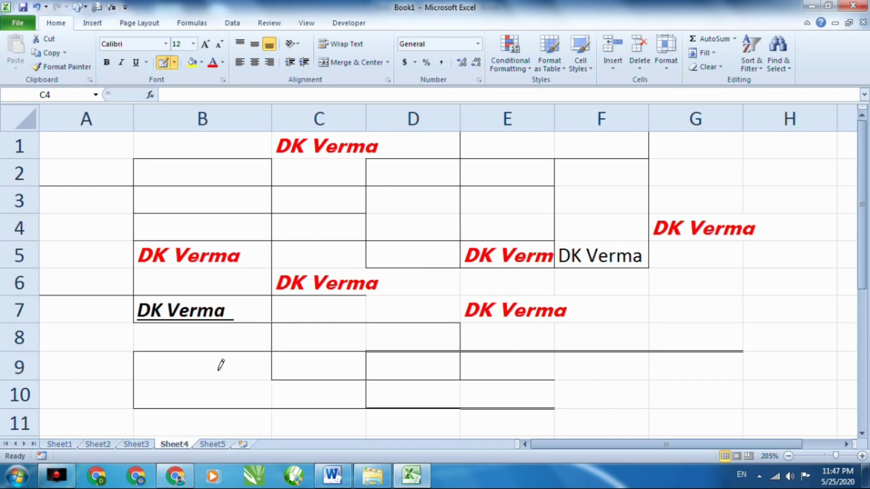
pyautogui.moveTo(218, 363)
pyautogui.mouseDown()
pyautogui.moveTo(245, 365)
pyautogui.moveTo(272, 433)
pyautogui.mouseUp()
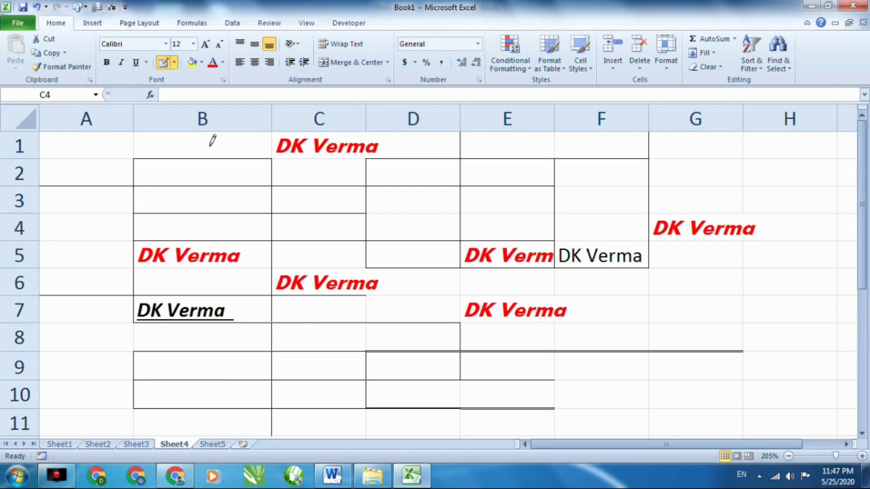
pyautogui.click(185, 147)
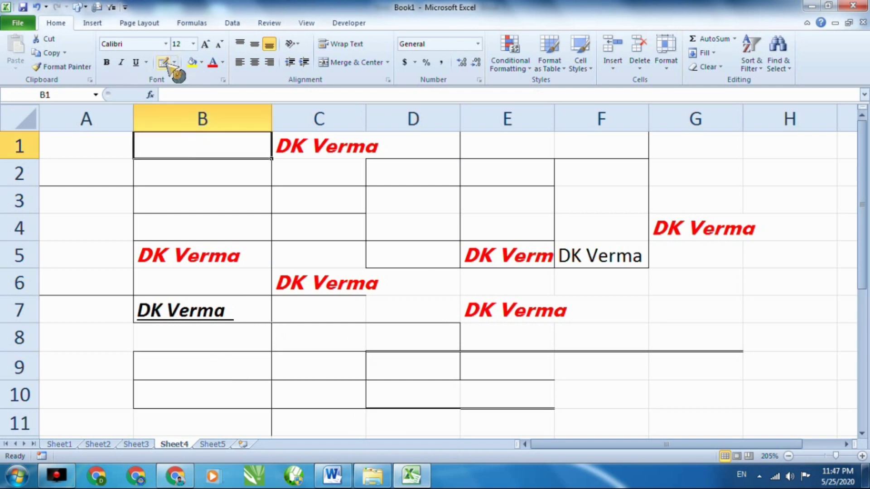
# Add Draw Border Grid borders to cell C5.
pyautogui.click(174, 62)
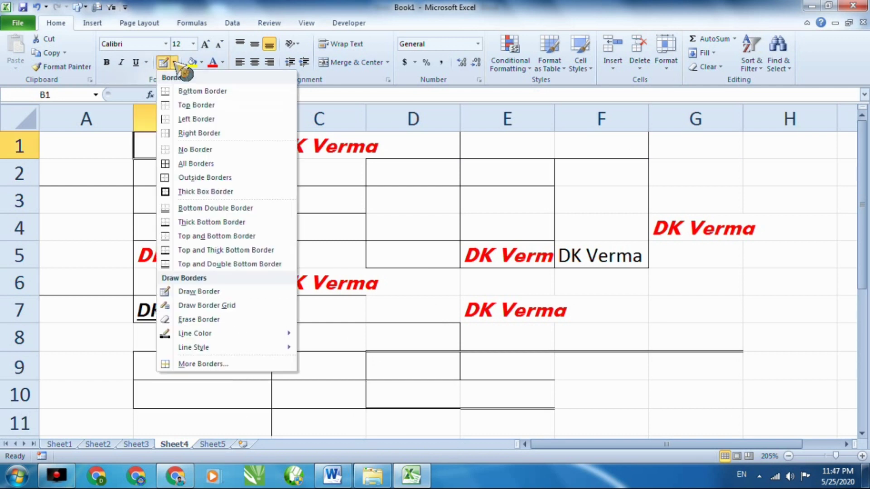
pyautogui.click(214, 304)
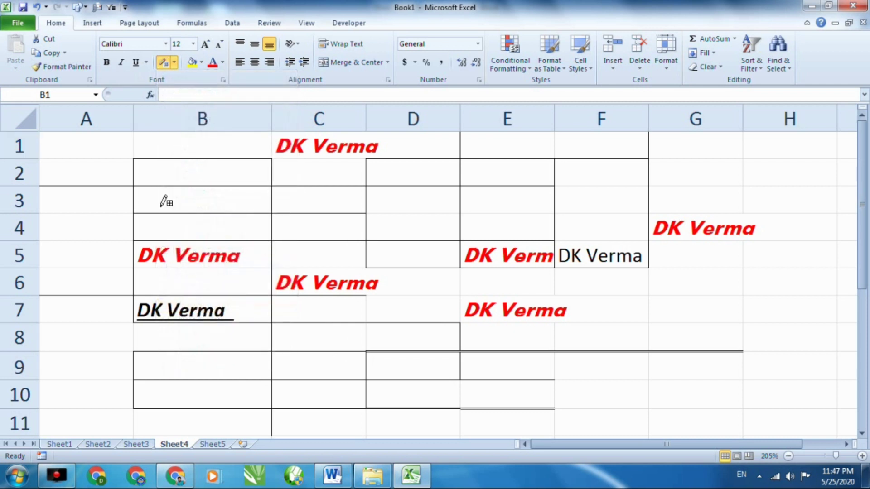
pyautogui.click(277, 251)
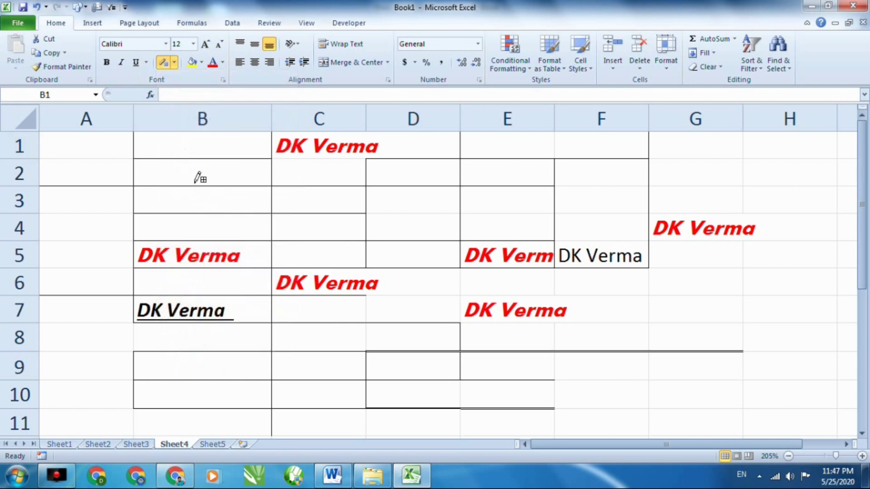
pyautogui.click(175, 62)
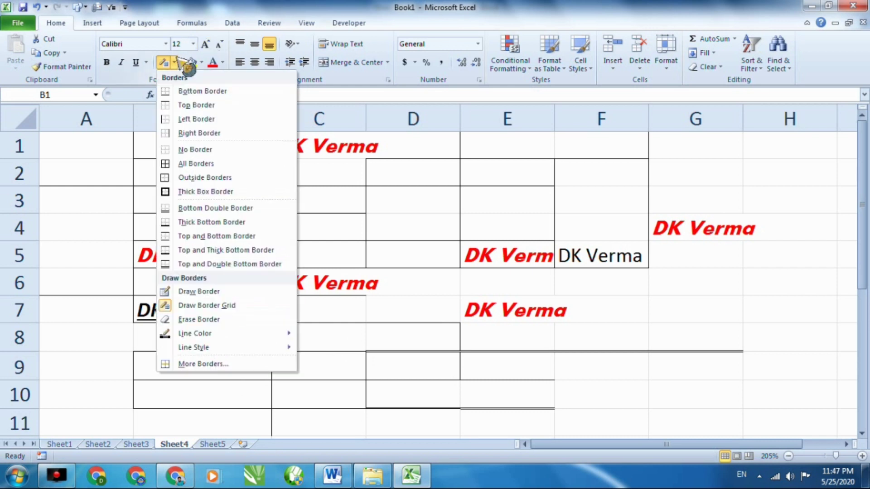
# Erase the hand-drawn borders across B1:C7, column E and columns F–G, then stop erasing.
pyautogui.click(198, 319)
pyautogui.moveTo(159, 145)
pyautogui.mouseDown()
pyautogui.moveTo(347, 332)
pyautogui.moveTo(364, 312)
pyautogui.mouseUp()
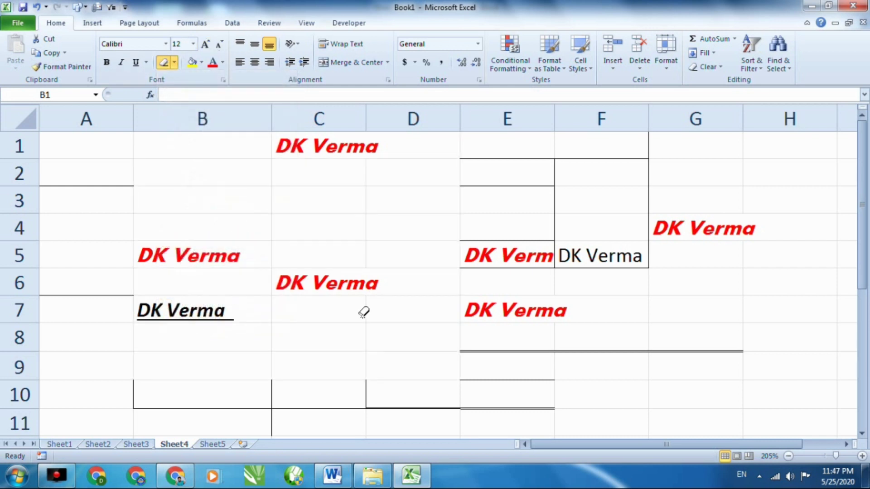
pyautogui.moveTo(554, 301); pyautogui.dragTo(504, 224)
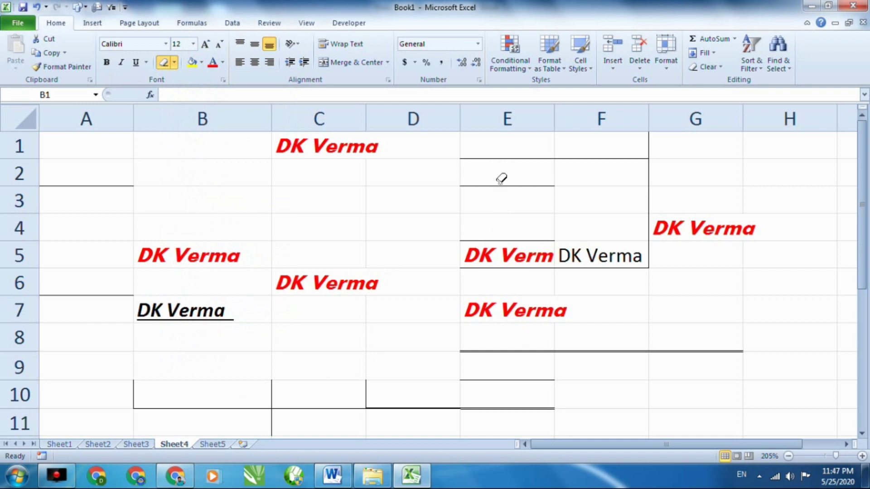
pyautogui.moveTo(501, 178)
pyautogui.mouseDown()
pyautogui.moveTo(415, 386)
pyautogui.moveTo(254, 406)
pyautogui.mouseUp()
pyautogui.scroll(-1, 301, 303)
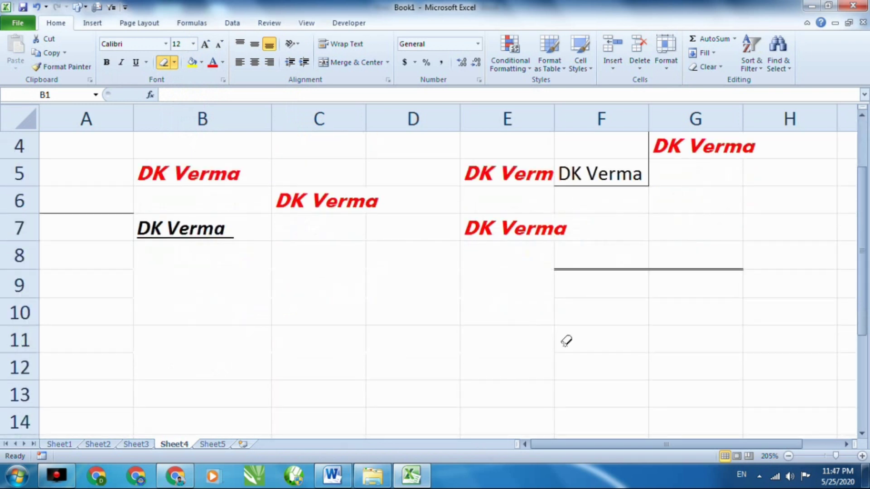
pyautogui.moveTo(602, 267); pyautogui.dragTo(602, 181)
pyautogui.moveTo(680, 242); pyautogui.dragTo(740, 334)
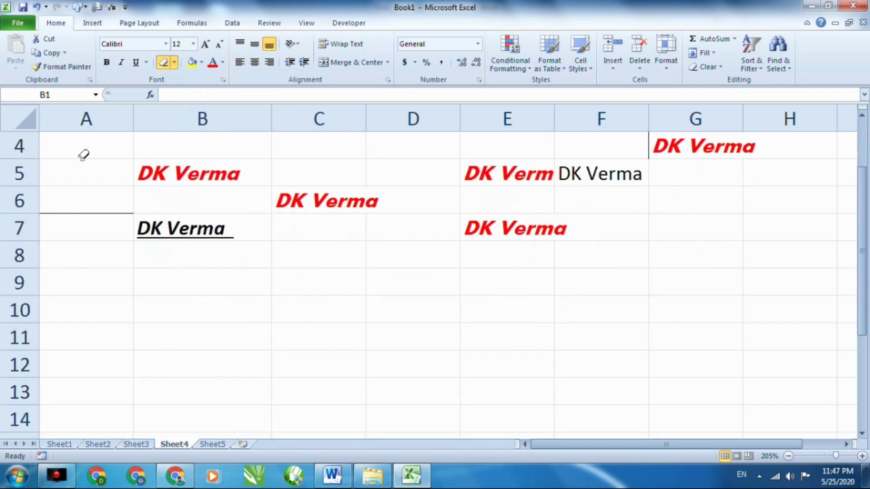
pyautogui.moveTo(83, 156); pyautogui.dragTo(145, 263)
pyautogui.scroll(3, 146, 262)
pyautogui.moveTo(603, 172); pyautogui.dragTo(621, 238)
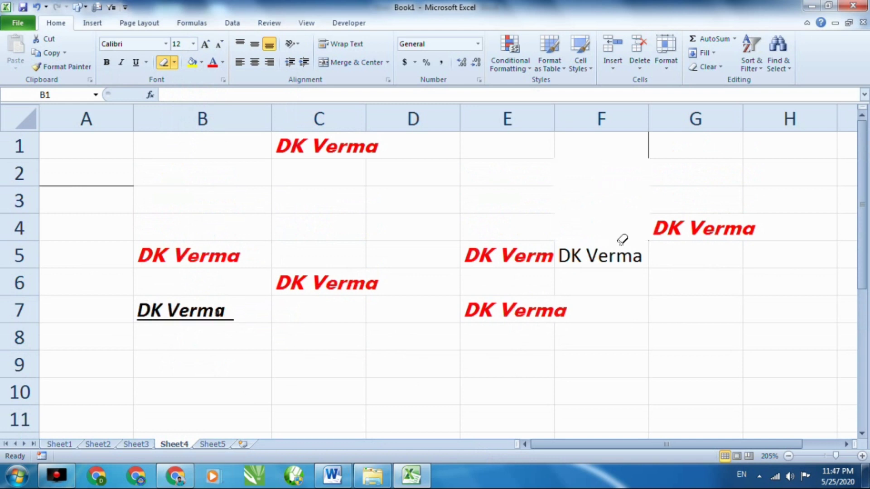
pyautogui.press('Escape')
pyautogui.click(340, 177)
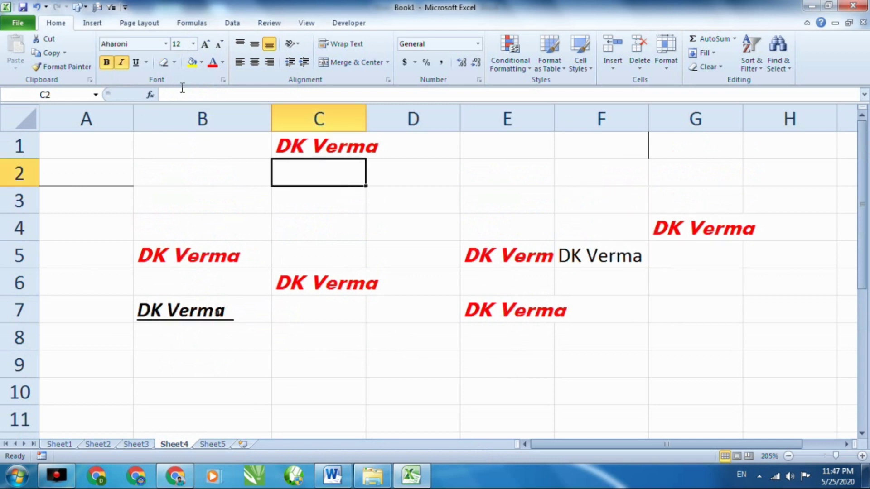
# Draw red border lines around cells in columns C and D.
pyautogui.click(174, 62)
pyautogui.moveTo(195, 333)
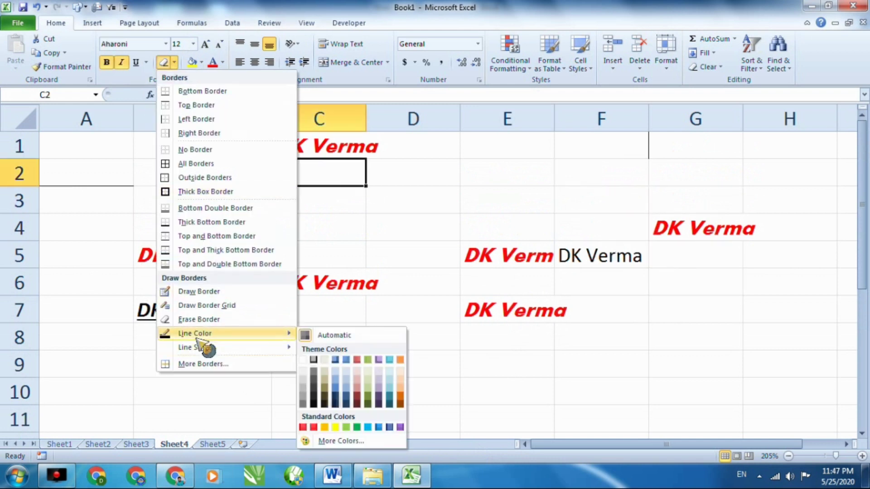
pyautogui.click(313, 427)
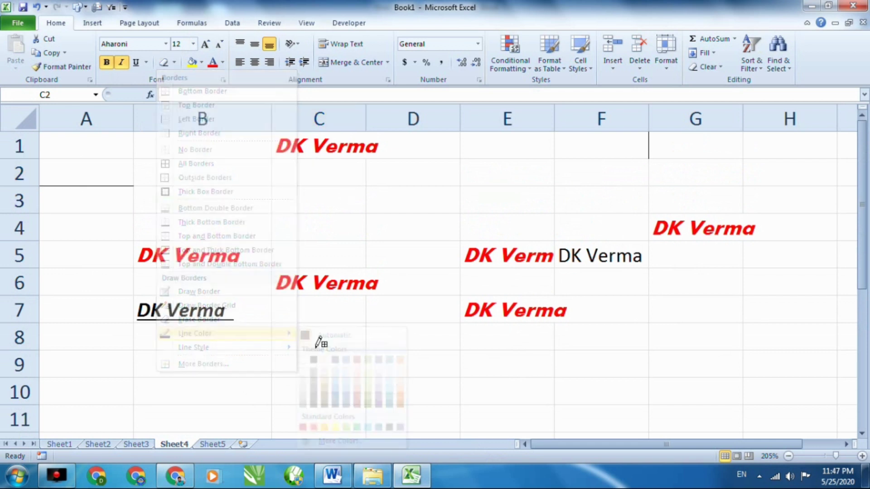
pyautogui.click(174, 62)
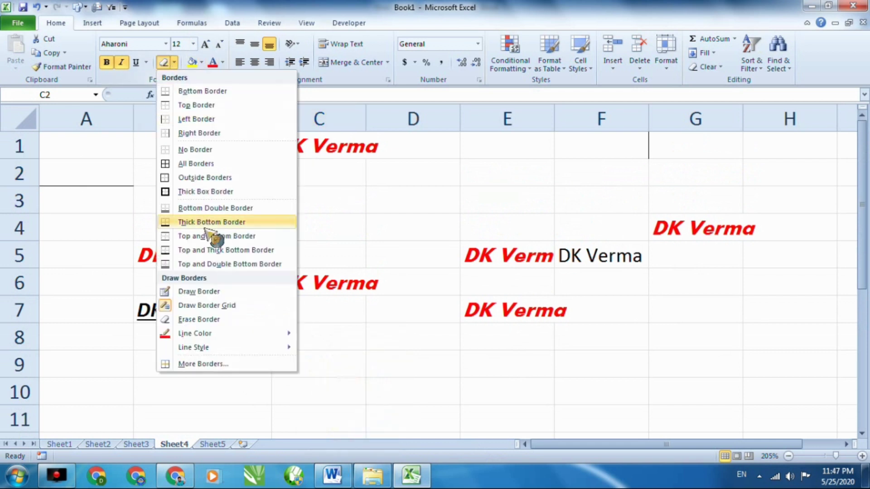
pyautogui.click(196, 292)
pyautogui.moveTo(272, 186); pyautogui.dragTo(272, 240)
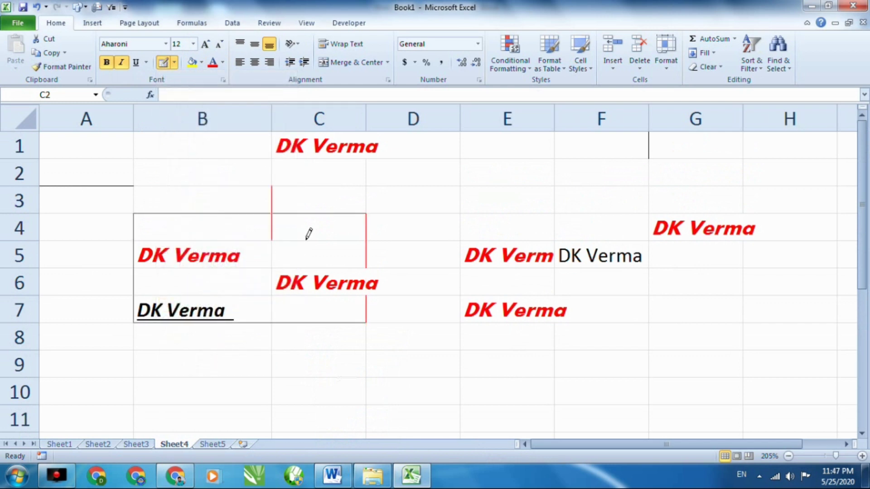
pyautogui.moveTo(366, 159)
pyautogui.mouseDown()
pyautogui.moveTo(366, 214)
pyautogui.moveTo(461, 267)
pyautogui.mouseUp()
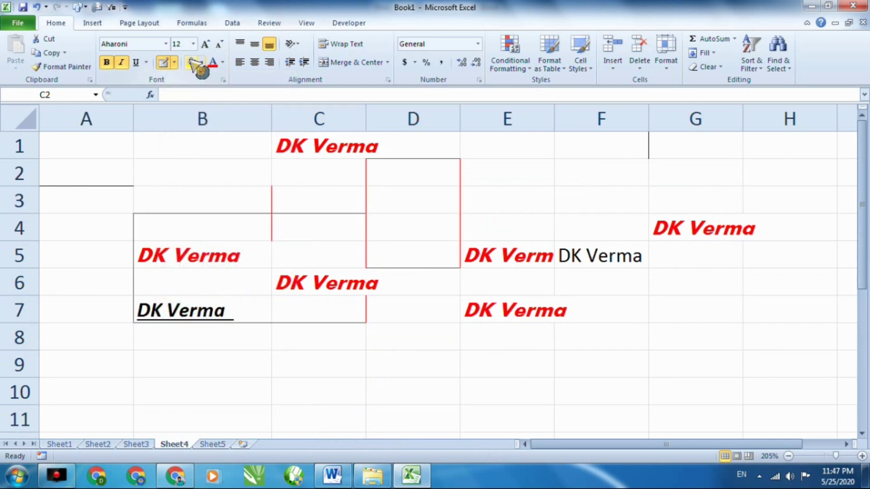
# Switch to dark blue and draw borders around D2:D6 and an outline around B2:B3.
pyautogui.click(174, 62)
pyautogui.moveTo(195, 333)
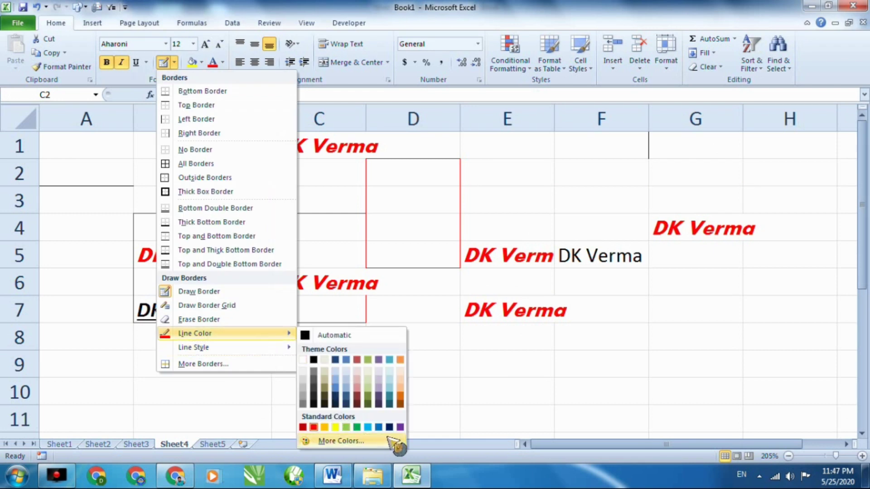
pyautogui.click(389, 428)
pyautogui.moveTo(453, 282); pyautogui.dragTo(317, 233)
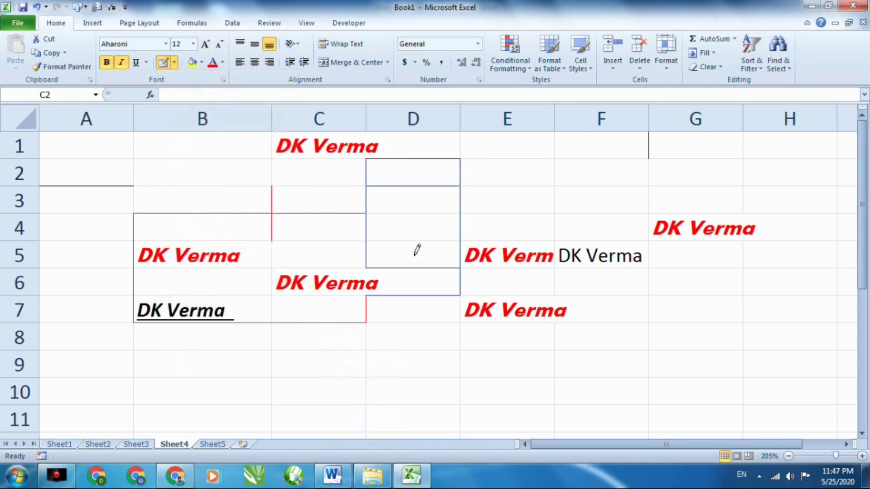
pyautogui.moveTo(267, 199); pyautogui.dragTo(230, 178)
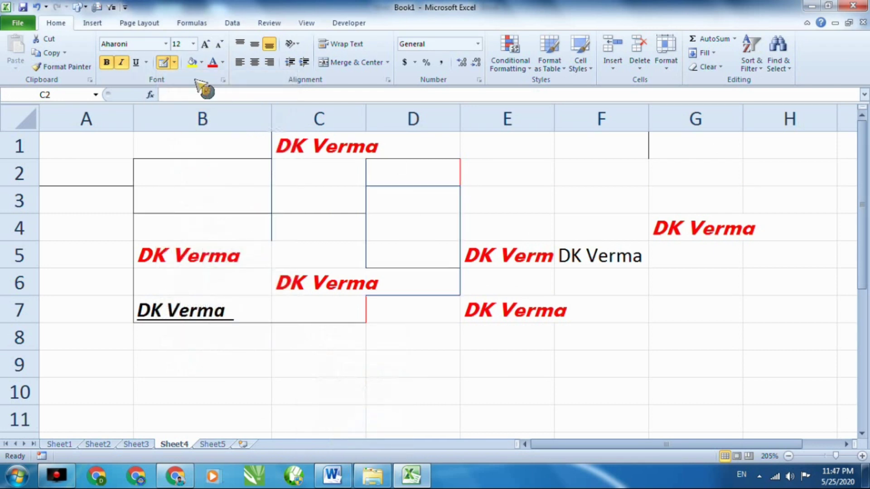
# Choose a thick line style and draw thick borders around B3:C7, column E cells and A5.
pyautogui.click(174, 62)
pyautogui.moveTo(193, 347)
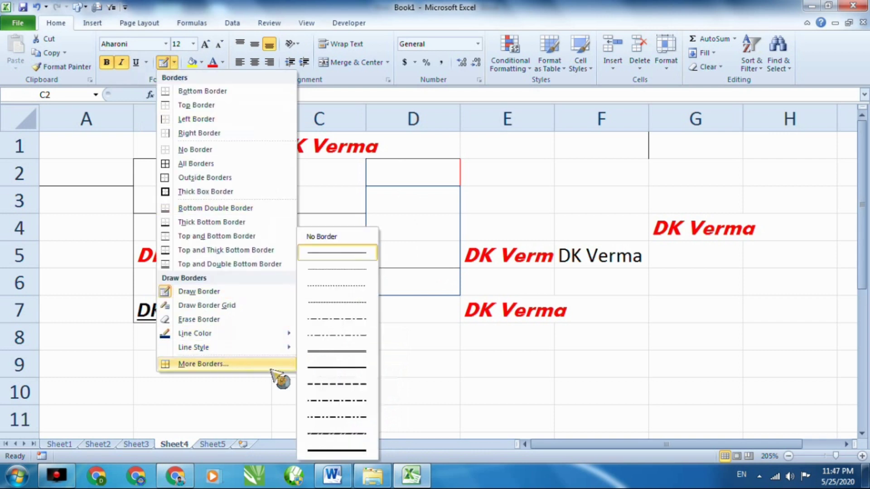
pyautogui.click(335, 451)
pyautogui.moveTo(229, 300)
pyautogui.mouseDown()
pyautogui.moveTo(253, 259)
pyautogui.moveTo(252, 203)
pyautogui.mouseUp()
pyautogui.moveTo(319, 120); pyautogui.dragTo(443, 197)
pyautogui.moveTo(516, 195); pyautogui.dragTo(517, 231)
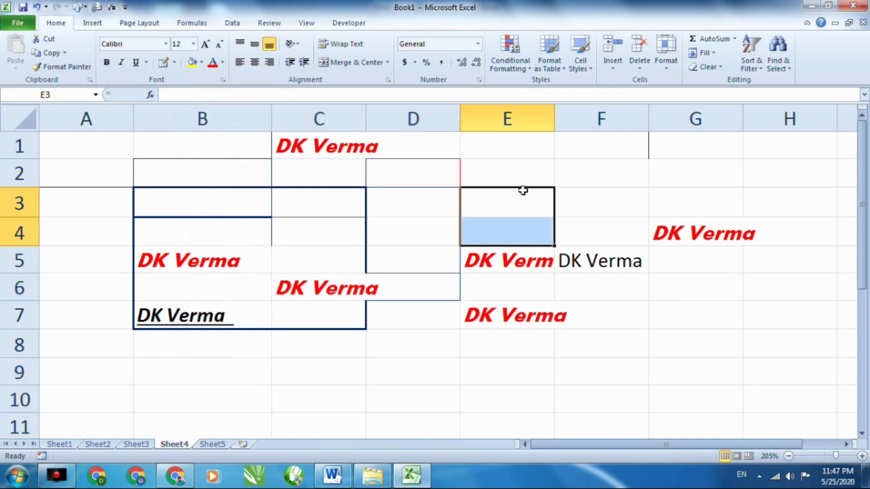
pyautogui.moveTo(587, 211); pyautogui.dragTo(653, 247)
pyautogui.moveTo(473, 227); pyautogui.dragTo(510, 307)
pyautogui.moveTo(377, 230); pyautogui.dragTo(373, 311)
pyautogui.moveTo(294, 344); pyautogui.dragTo(408, 426)
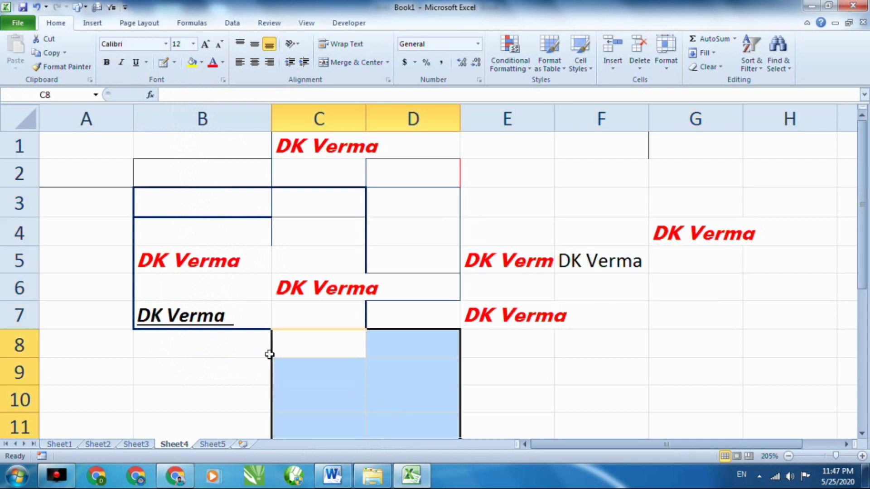
pyautogui.moveTo(204, 345); pyautogui.dragTo(207, 365)
pyautogui.click(104, 252)
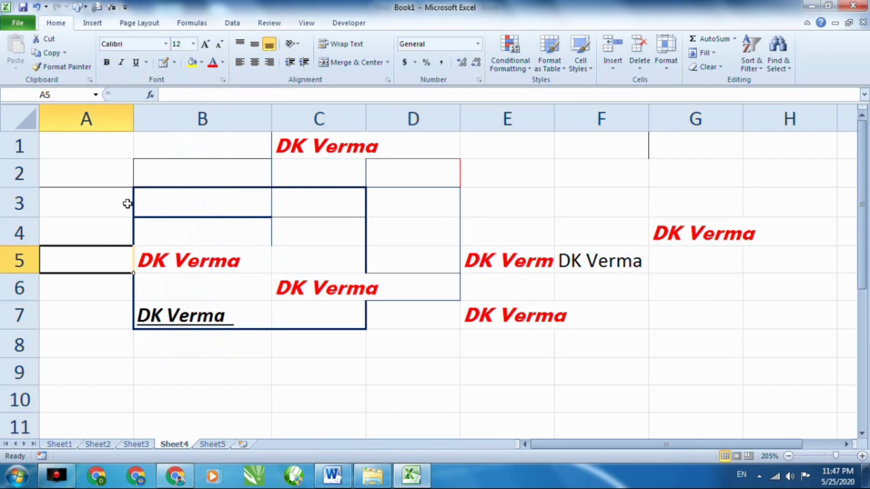
pyautogui.click(174, 62)
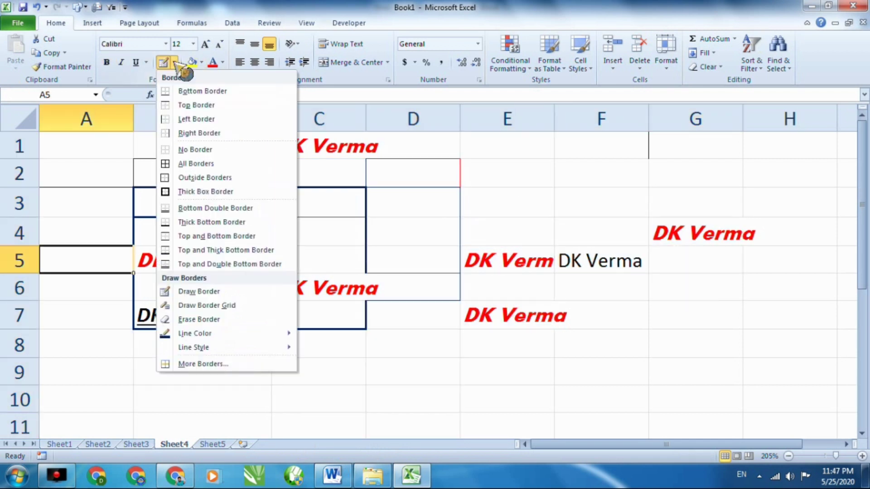
# Set the border line colour to yellow in More Borders and close the dialog.
pyautogui.click(194, 365)
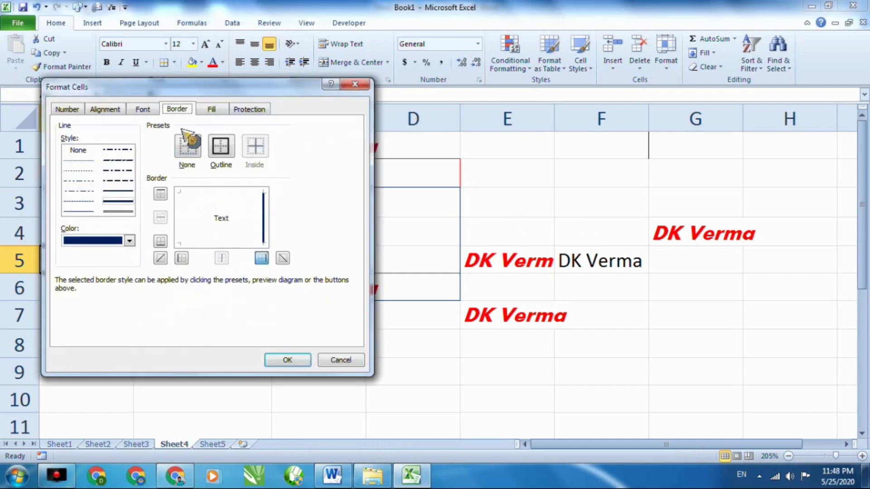
pyautogui.click(130, 241)
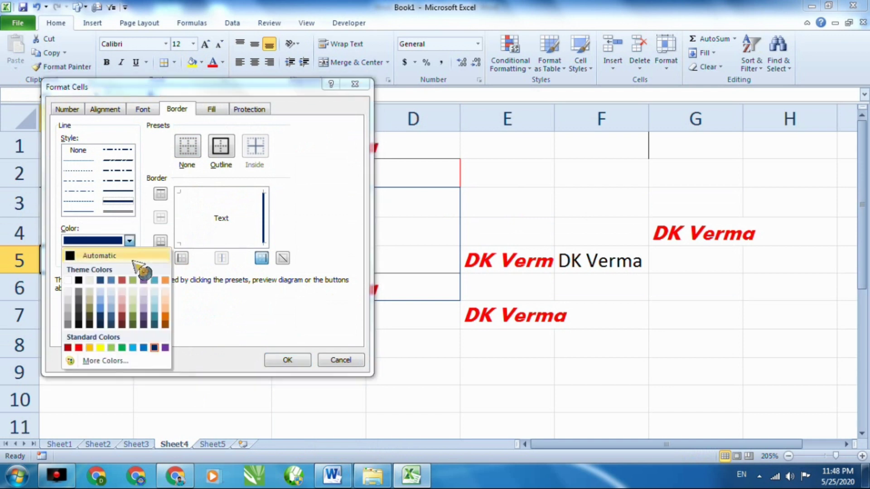
pyautogui.click(100, 348)
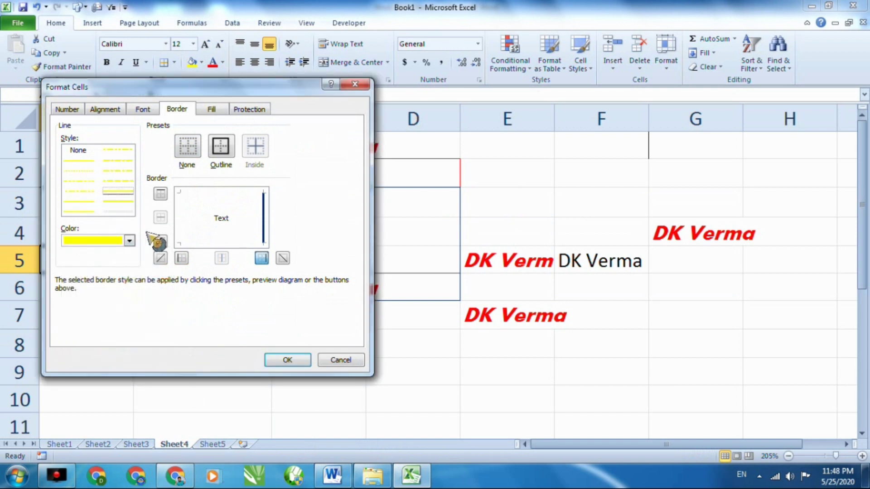
pyautogui.press('Return')
# Select ranges E1:E3, B8:B10 and B3, then start a new blank workbook with Ctrl+N.
pyautogui.moveTo(601, 260); pyautogui.dragTo(740, 375)
pyautogui.moveTo(508, 145); pyautogui.dragTo(523, 199)
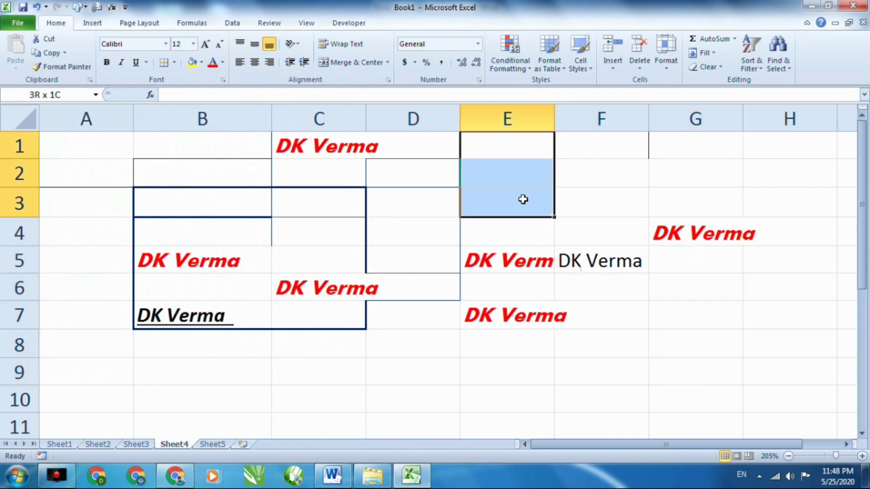
pyautogui.click(584, 203)
pyautogui.click(398, 363)
pyautogui.click(232, 347)
pyautogui.moveTo(231, 347); pyautogui.dragTo(204, 399)
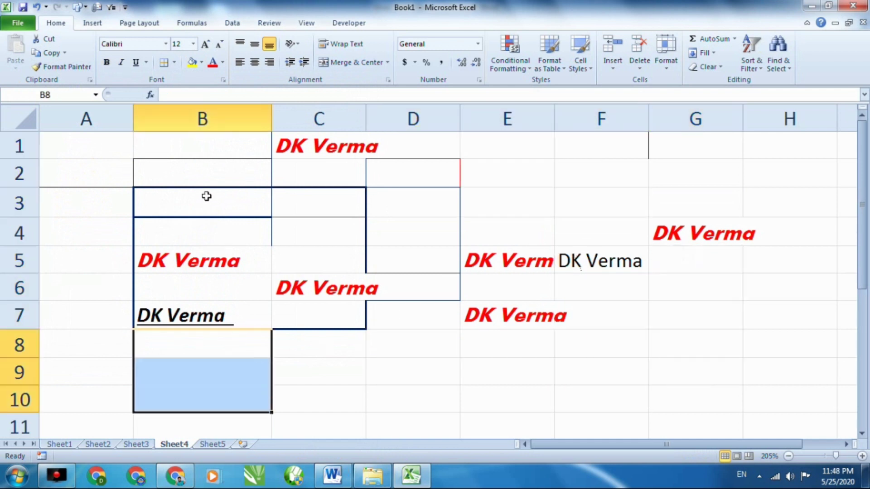
pyautogui.click(172, 193)
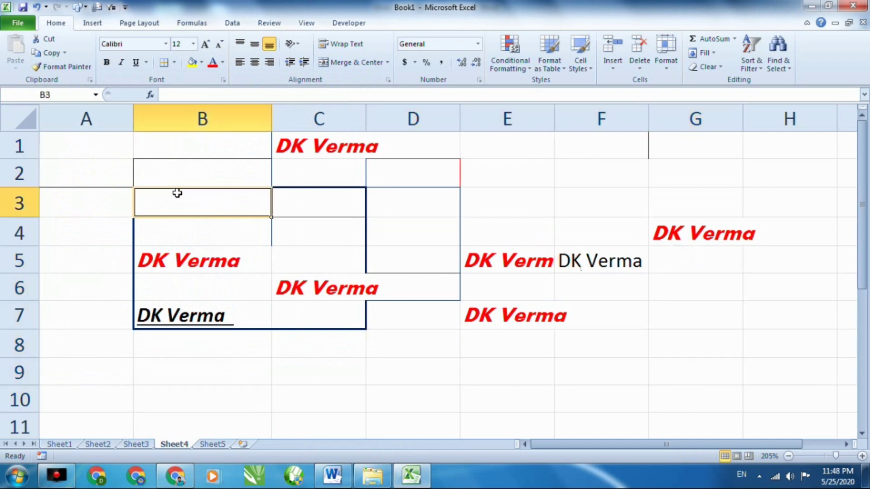
pyautogui.hotkey('ctrl', 'n')
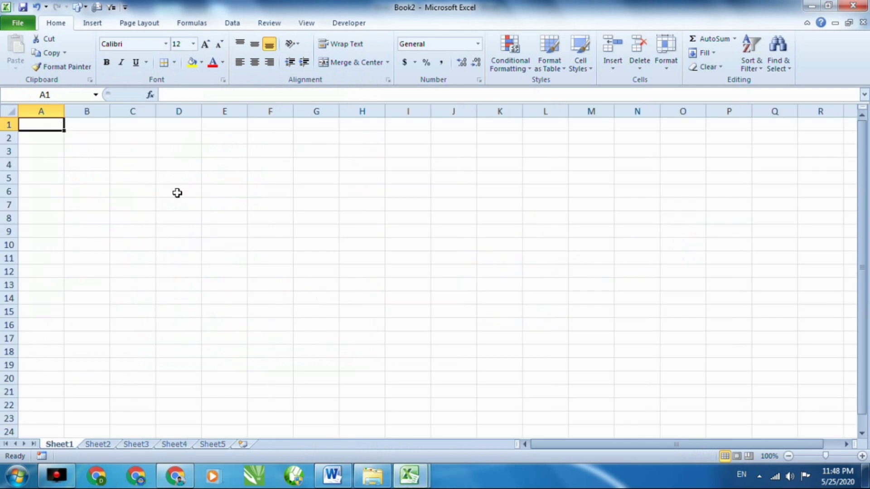
pyautogui.scroll(3, 272, 233)
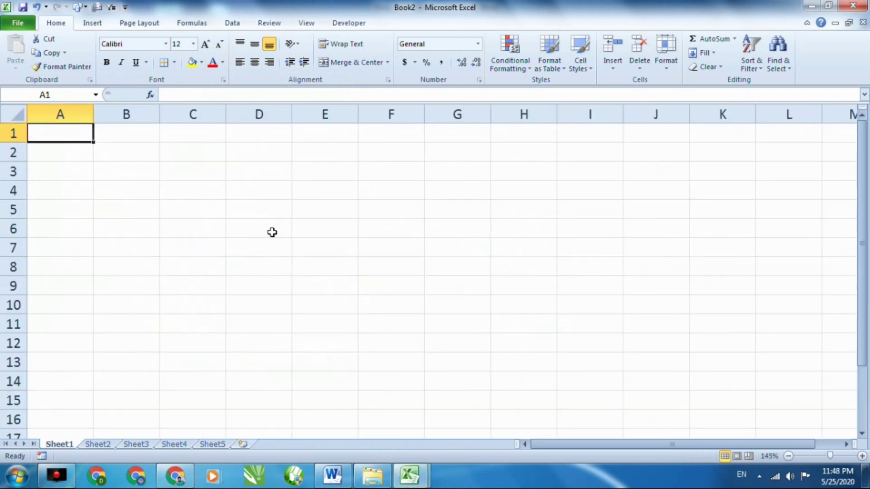
pyautogui.scroll(1, 272, 232)
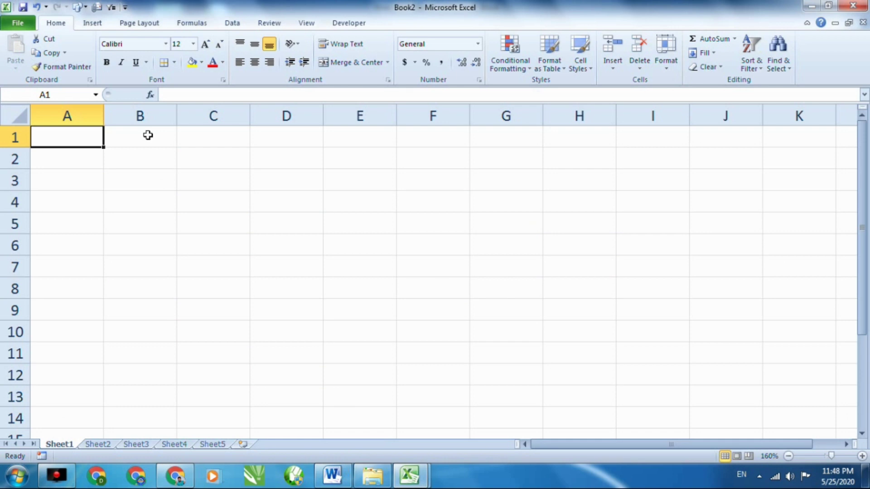
pyautogui.click(25, 23)
# Uncheck Show formula bar, function ScreenTips and all windows in the Taskbar in Advanced options.
pyautogui.click(36, 259)
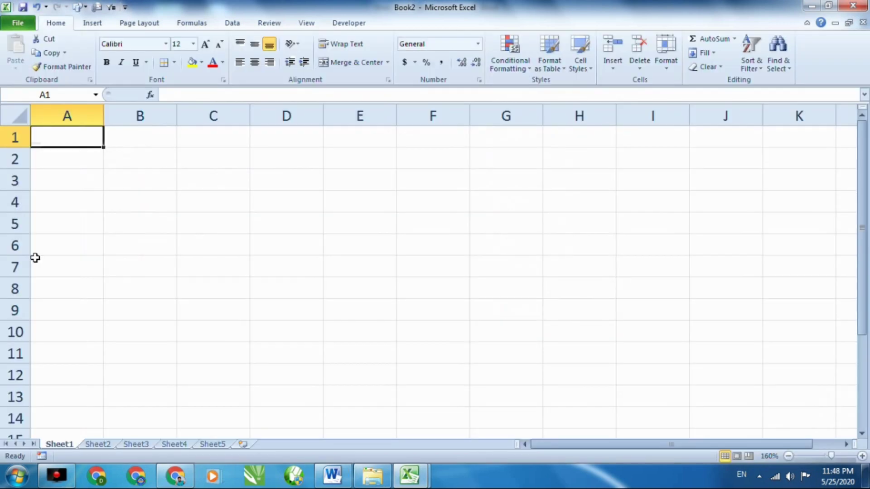
pyautogui.click(177, 142)
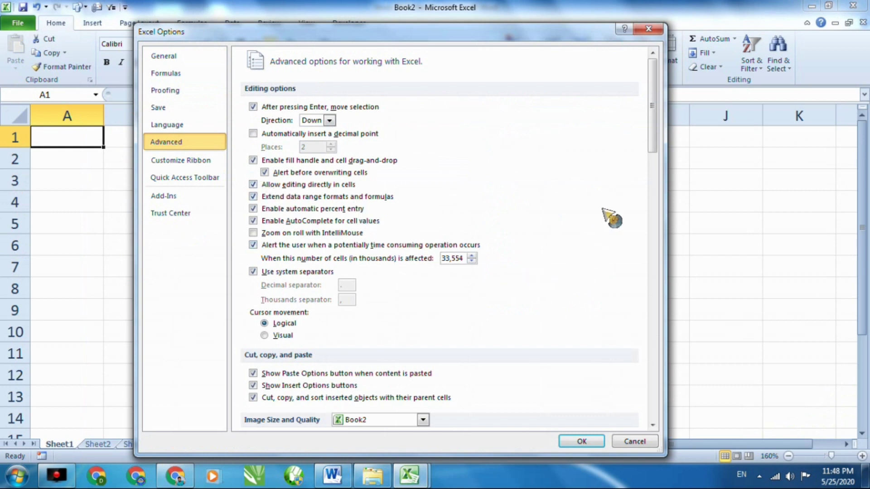
pyautogui.moveTo(657, 112); pyautogui.dragTo(673, 212)
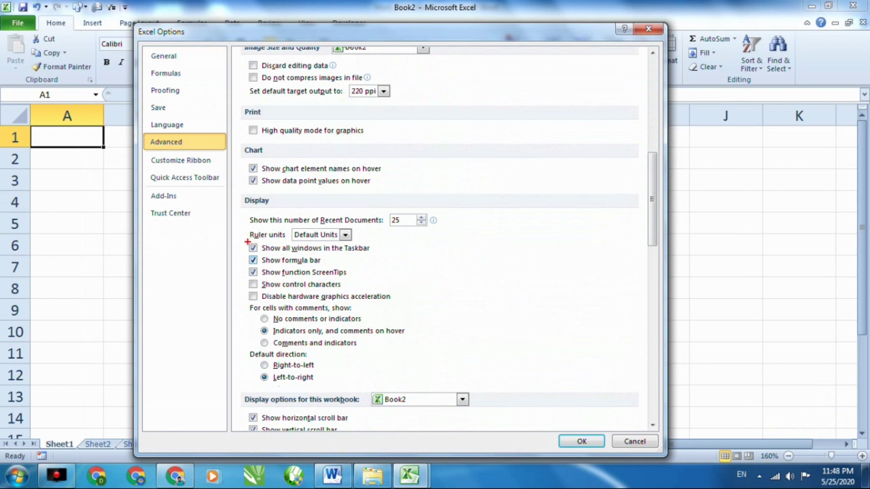
pyautogui.moveTo(239, 242); pyautogui.dragTo(427, 304)
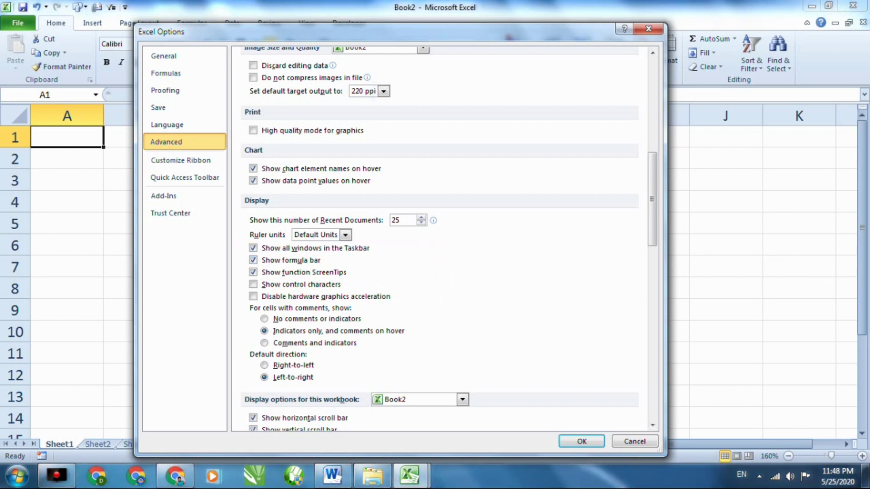
pyautogui.click(253, 260)
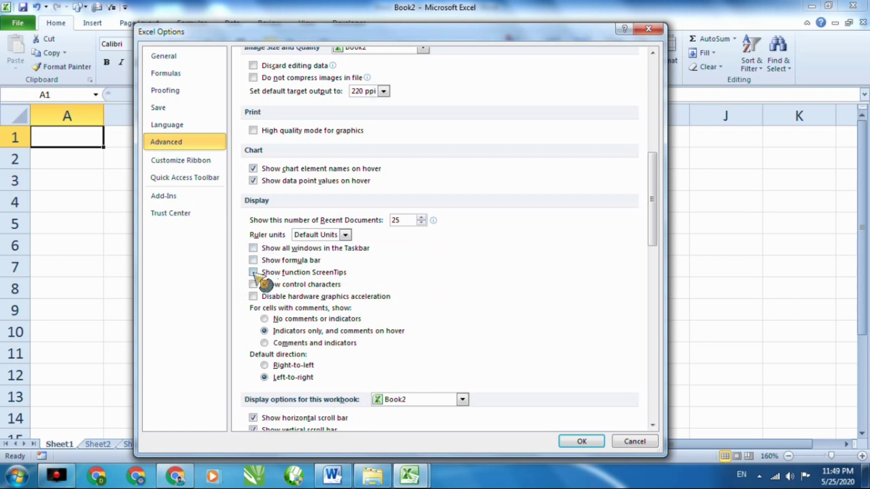
pyautogui.click(582, 439)
pyautogui.click(383, 145)
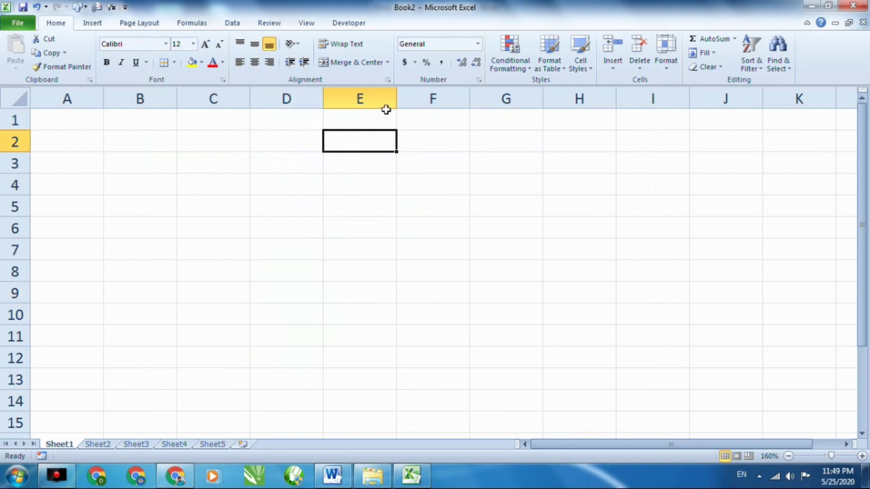
# In Advanced options, re-enable Show all windows in the Taskbar, Show formula bar and Show function ScreenTips.
pyautogui.click(534, 148)
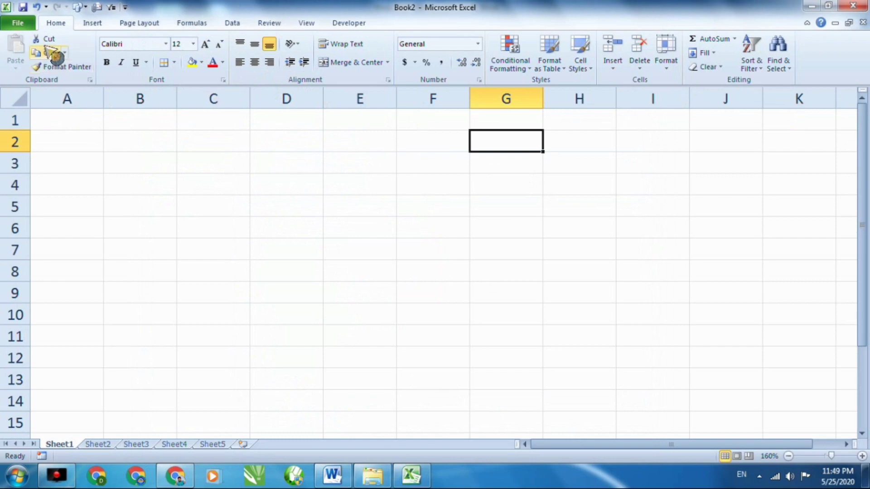
pyautogui.click(20, 24)
pyautogui.click(54, 252)
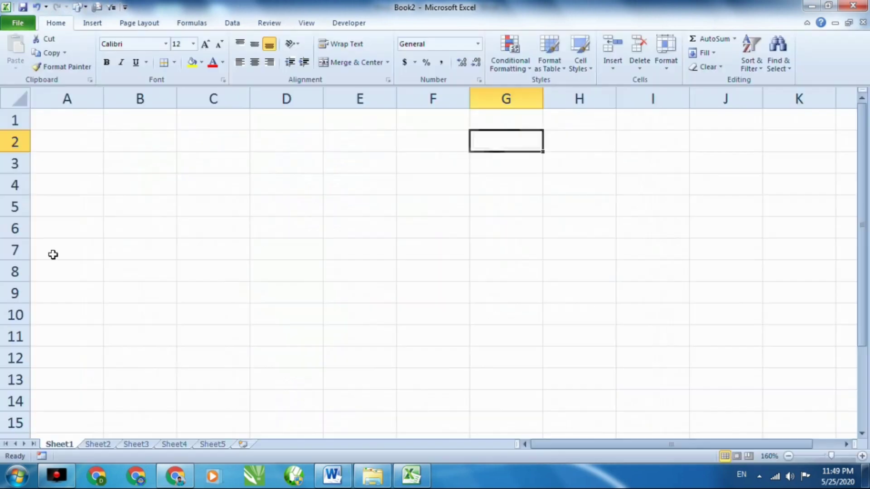
pyautogui.click(177, 141)
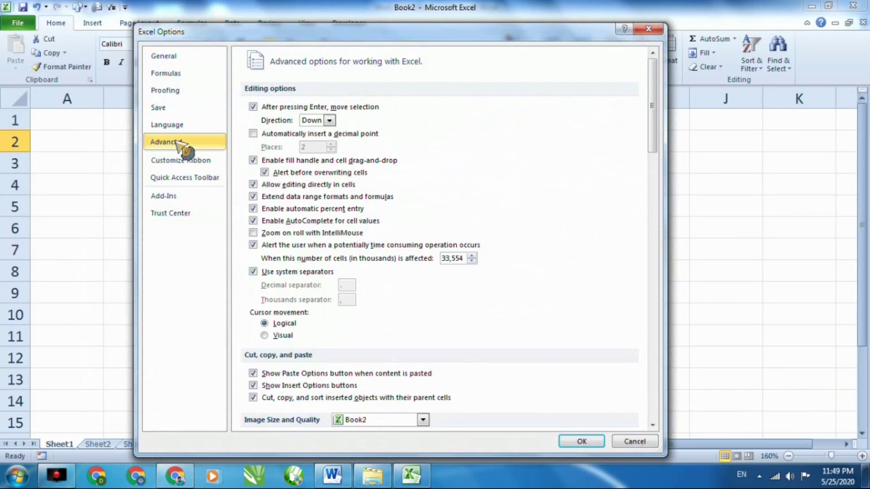
pyautogui.scroll(-3, 607, 136)
pyautogui.scroll(-5, 608, 171)
pyautogui.scroll(-2, 592, 196)
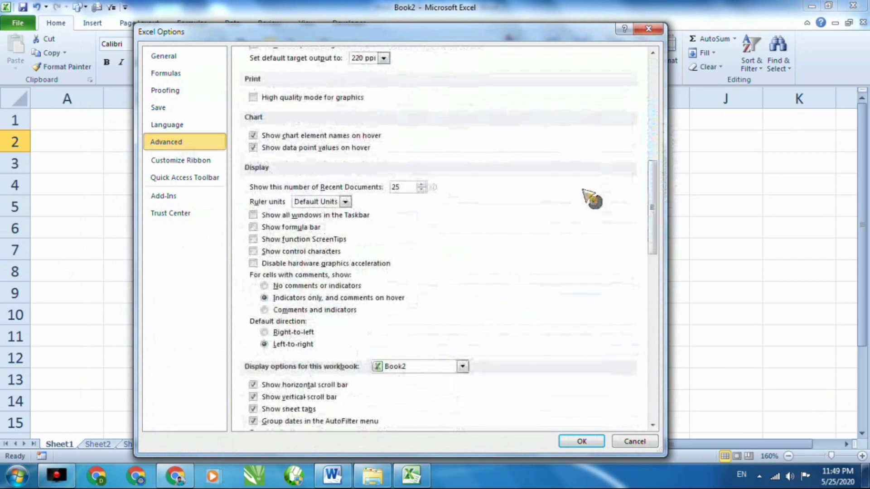
pyautogui.click(276, 215)
pyautogui.click(271, 227)
pyautogui.click(268, 240)
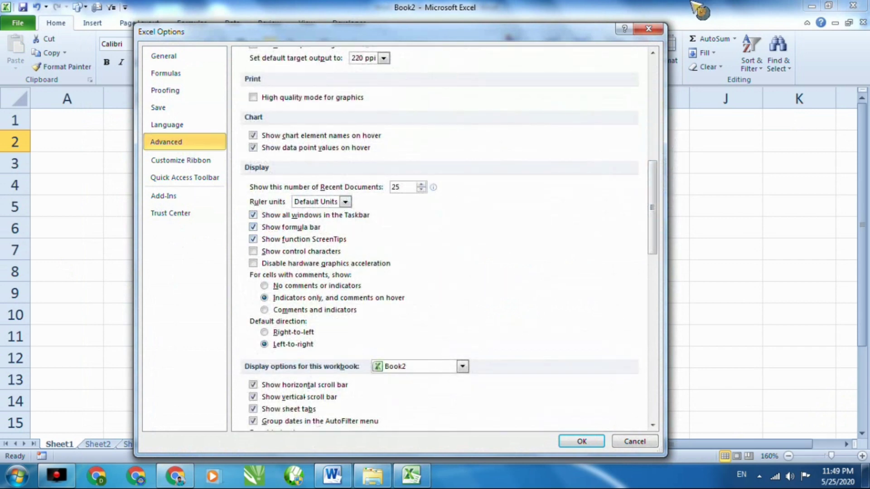
pyautogui.click(589, 443)
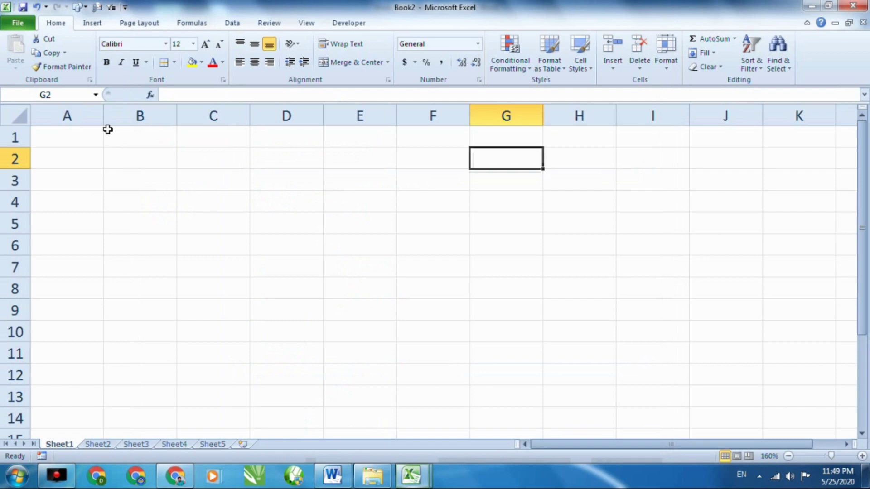
pyautogui.click(23, 25)
pyautogui.click(56, 259)
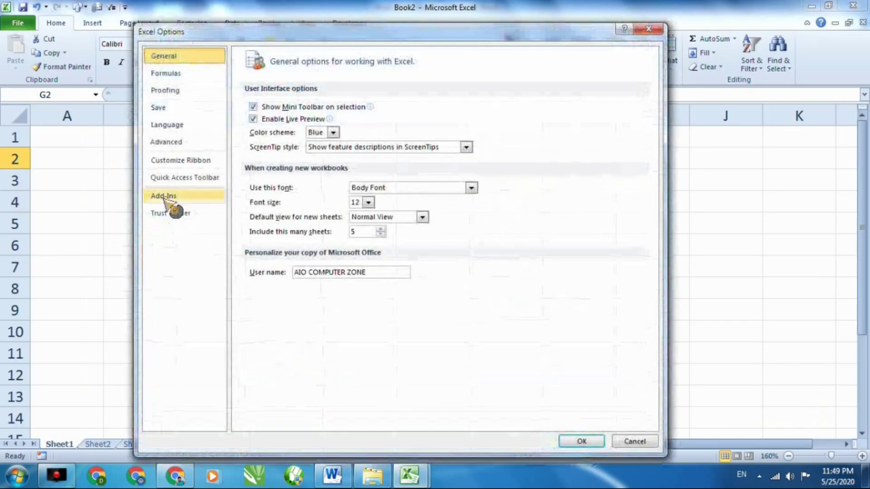
pyautogui.click(174, 144)
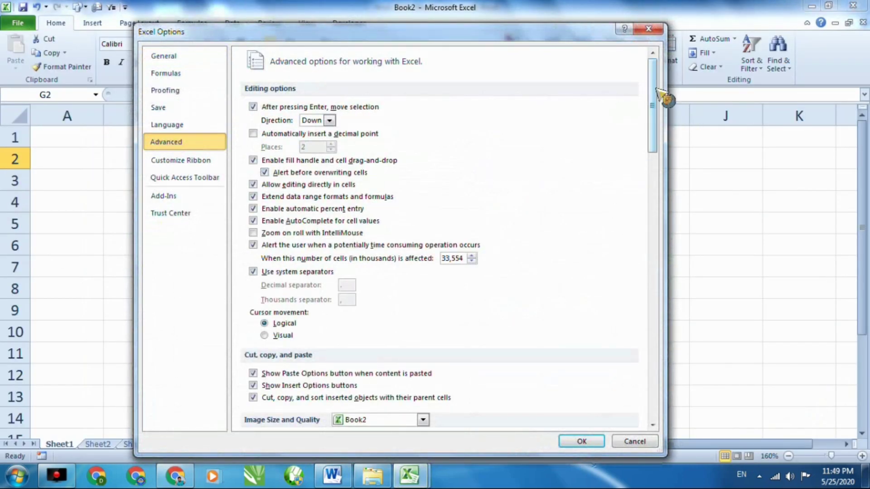
pyautogui.moveTo(658, 89)
pyautogui.mouseDown()
pyautogui.moveTo(678, 240)
pyautogui.moveTo(655, 267)
pyautogui.mouseUp()
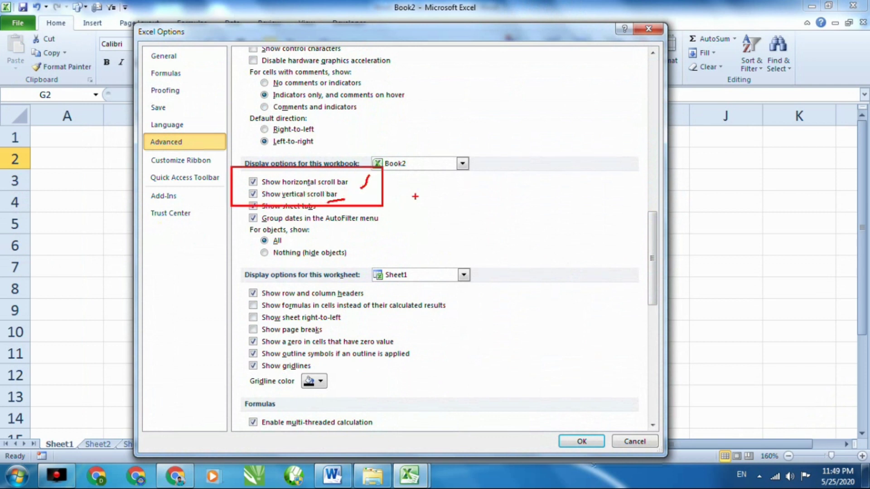
pyautogui.click(649, 28)
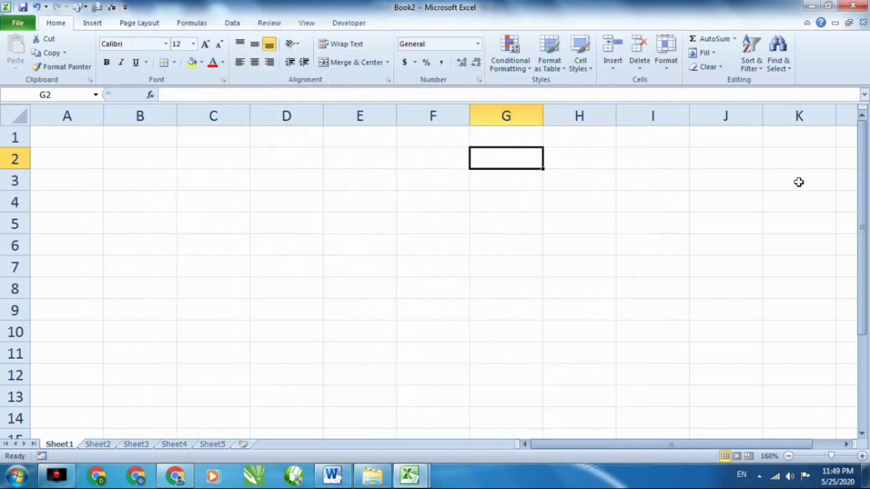
pyautogui.moveTo(863, 203)
pyautogui.mouseDown()
pyautogui.moveTo(858, 244)
pyautogui.moveTo(864, 232)
pyautogui.mouseUp()
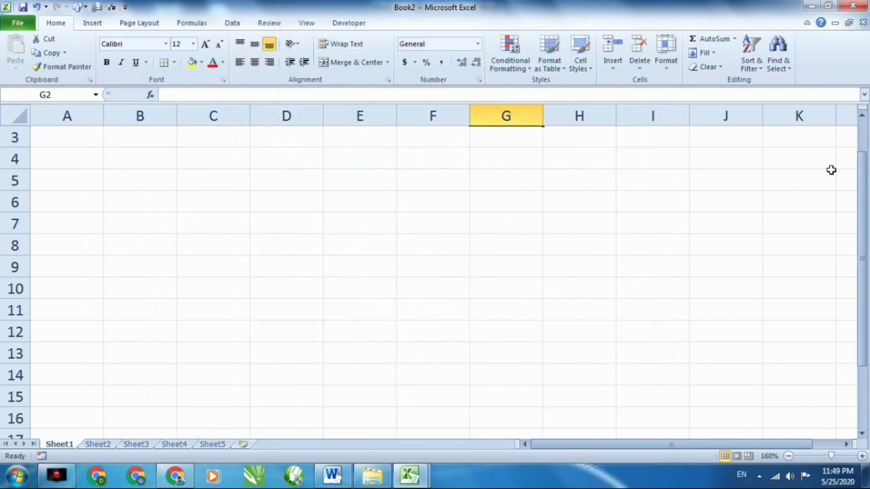
pyautogui.moveTo(850, 132); pyautogui.dragTo(867, 390)
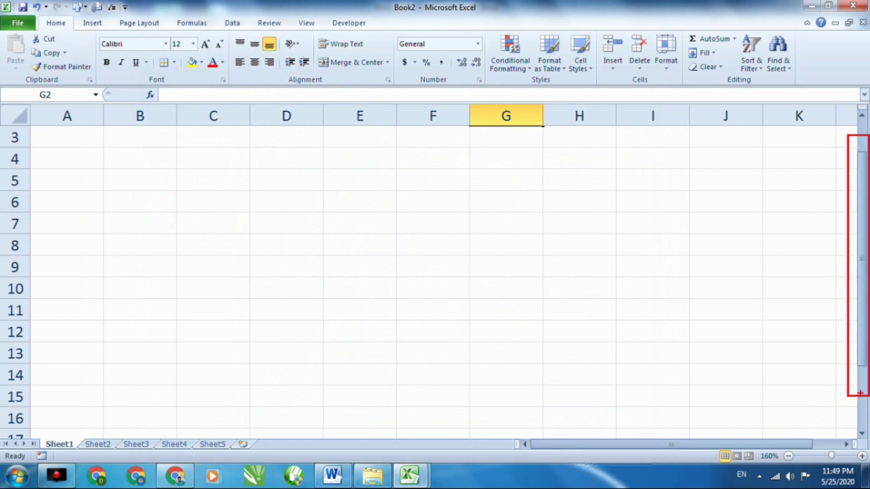
pyautogui.moveTo(519, 429); pyautogui.dragTo(820, 450)
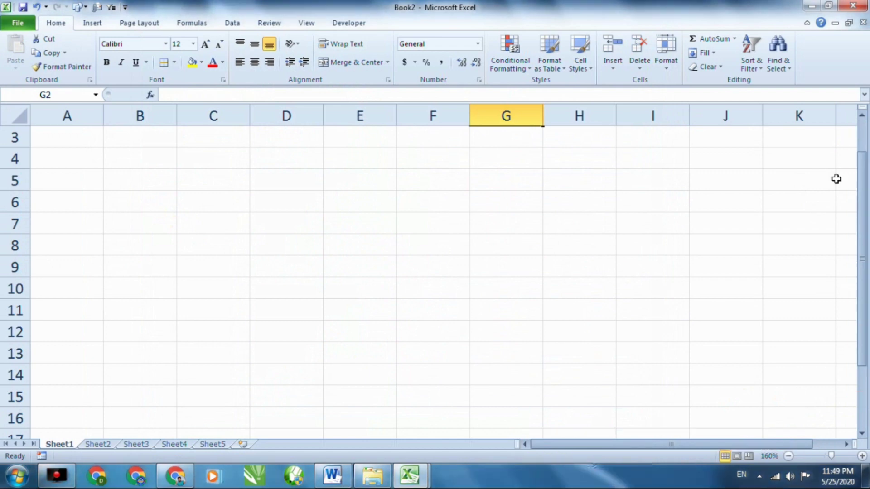
# Switch off Show horizontal scroll bar and Show vertical scroll bar in Excel's Advanced options.
pyautogui.click(19, 25)
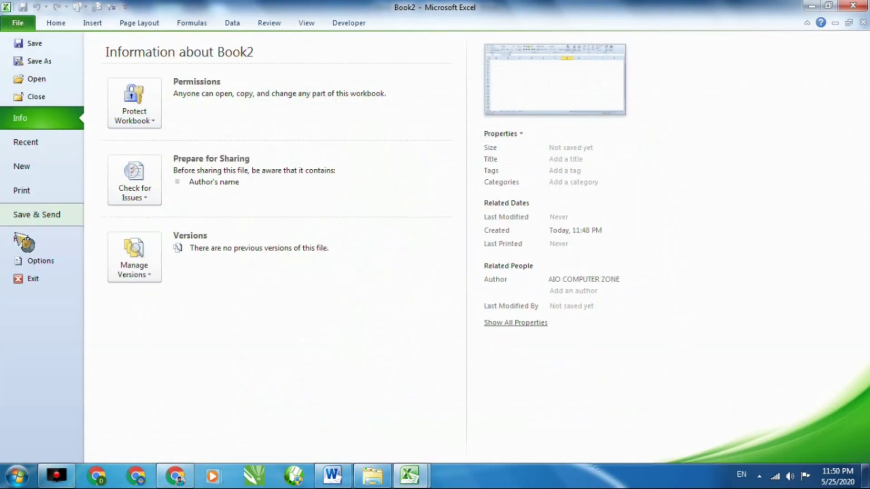
pyautogui.click(30, 261)
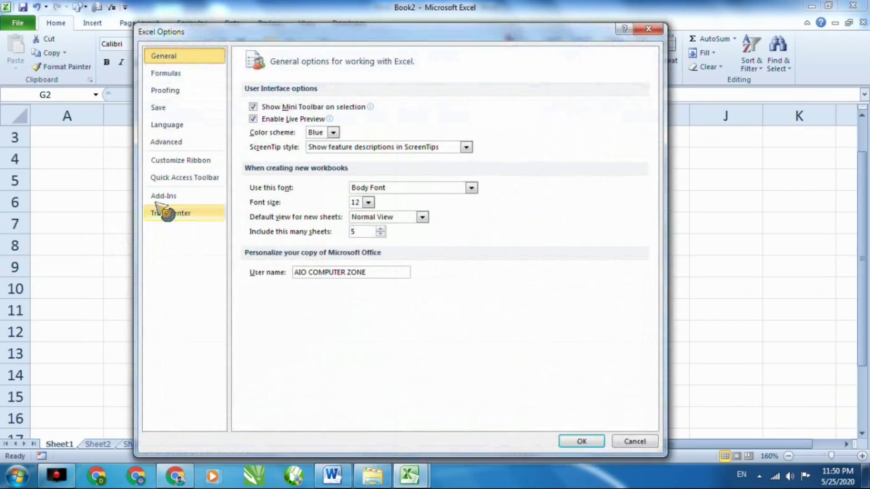
pyautogui.click(166, 142)
pyautogui.moveTo(653, 130)
pyautogui.mouseDown()
pyautogui.moveTo(678, 379)
pyautogui.moveTo(658, 274)
pyautogui.moveTo(657, 285)
pyautogui.moveTo(662, 233)
pyautogui.mouseUp()
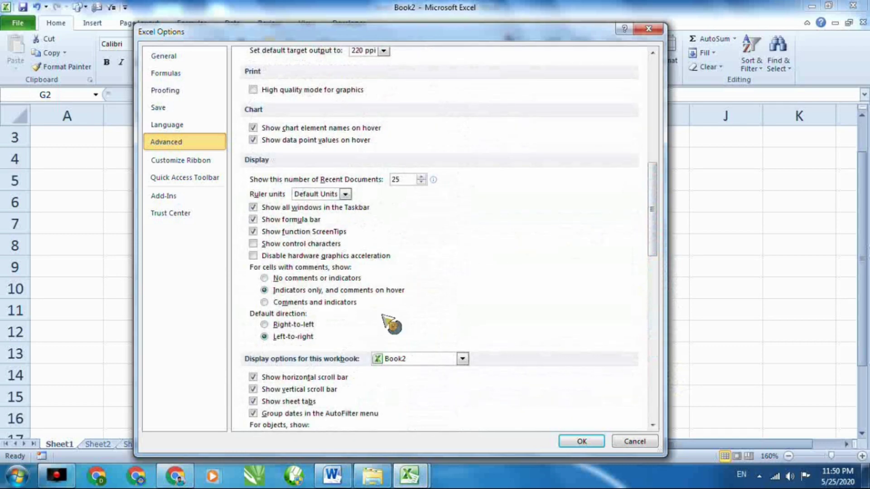
pyautogui.click(253, 377)
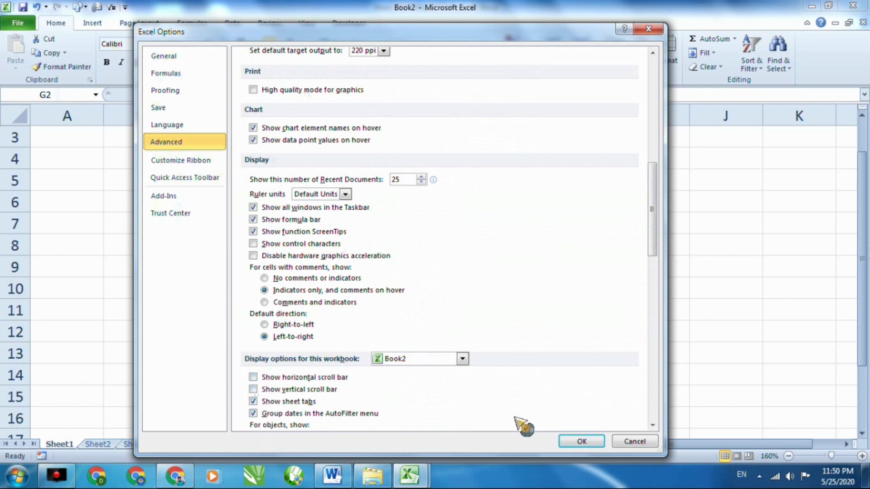
pyautogui.click(581, 441)
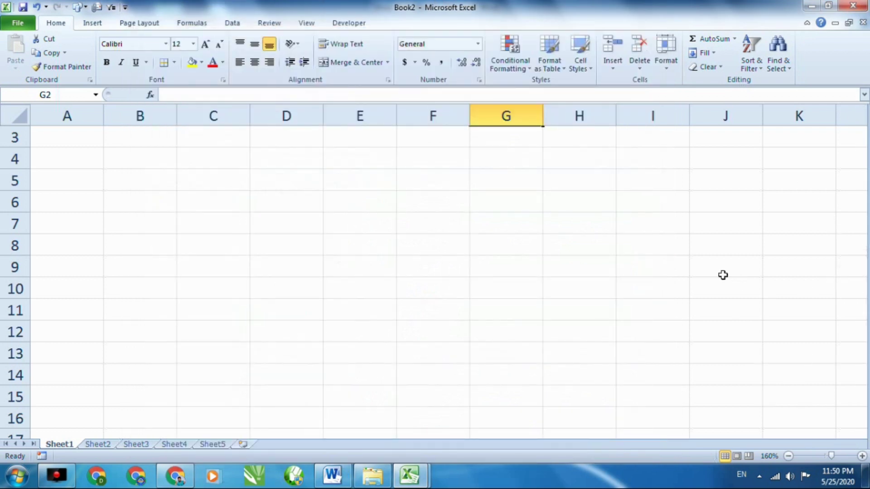
# Re-check Show vertical scroll bar and Show horizontal scroll bar in Excel's Advanced options.
pyautogui.click(17, 24)
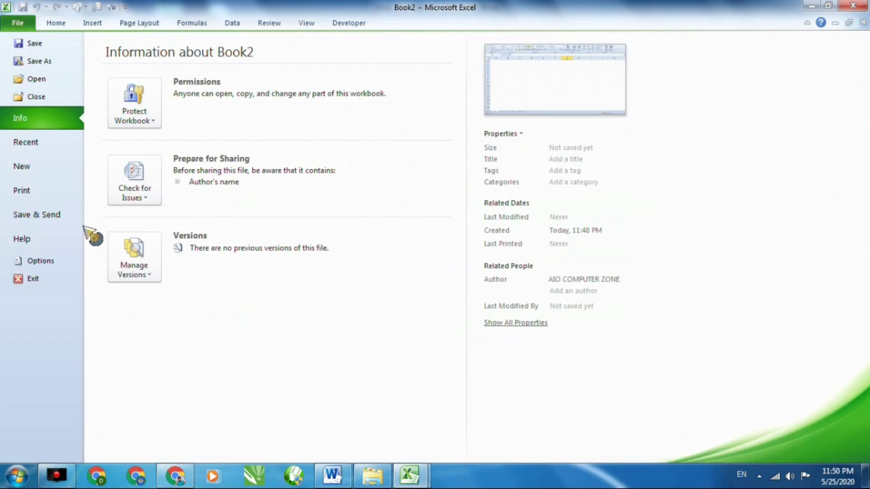
pyautogui.click(41, 261)
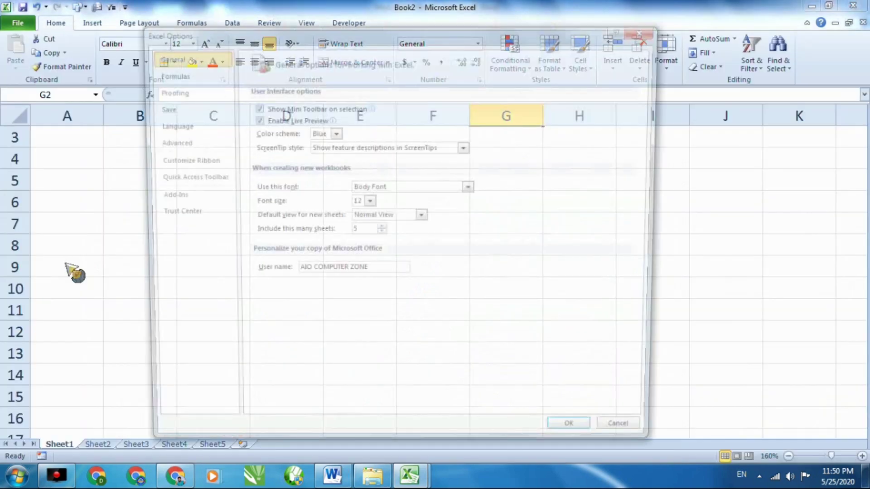
pyautogui.moveTo(652, 113); pyautogui.dragTo(662, 253)
pyautogui.click(252, 225)
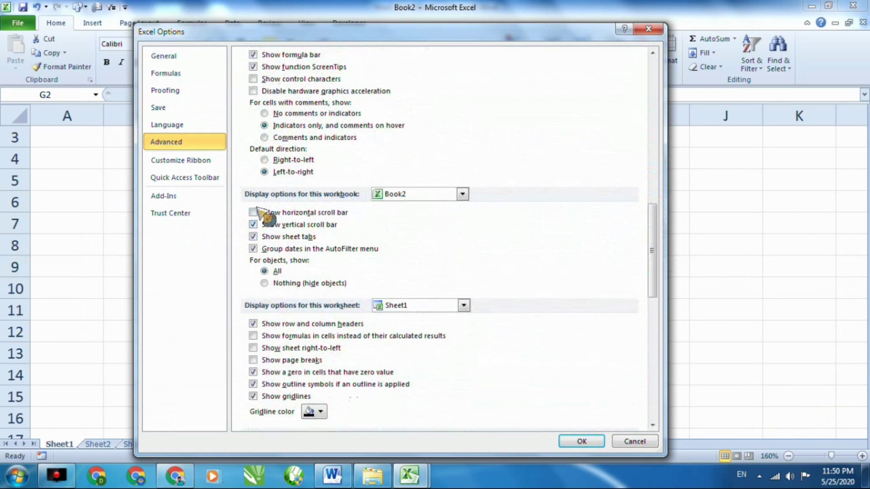
pyautogui.click(254, 213)
pyautogui.click(581, 441)
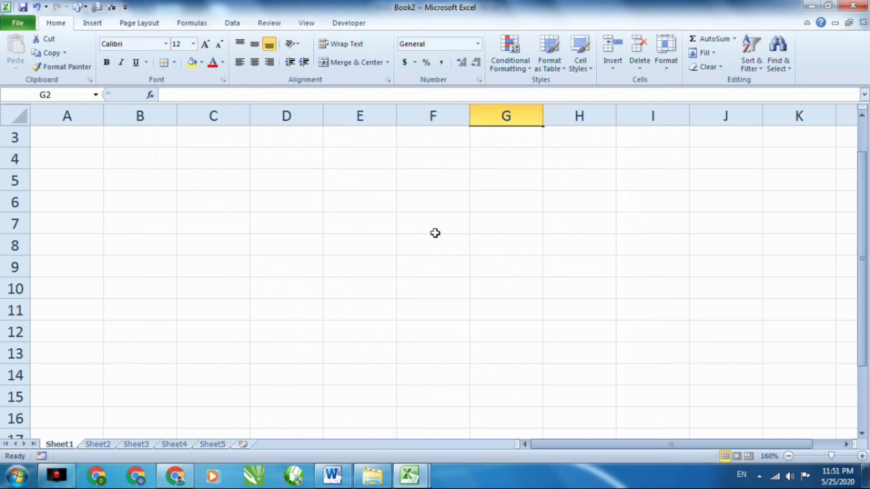
# Enter 'dfdsfdsfd' in D4 and widen column D slightly.
pyautogui.click(310, 161)
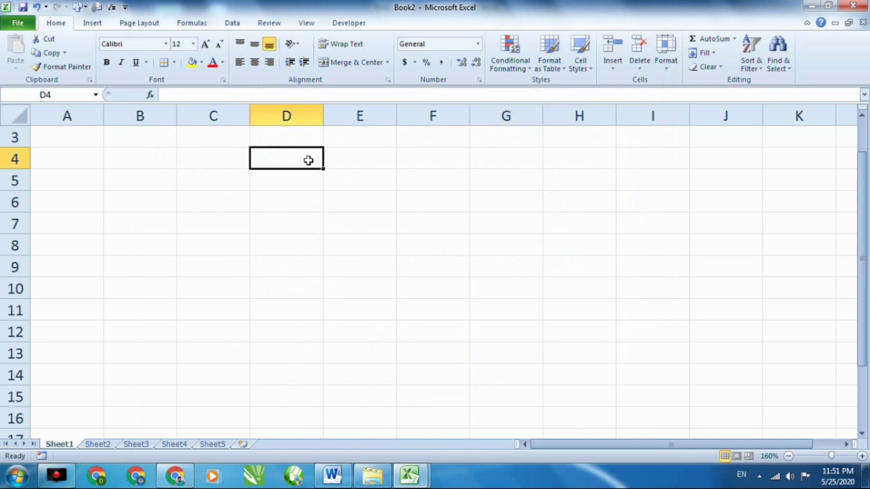
pyautogui.write('dfdsfdsfd')
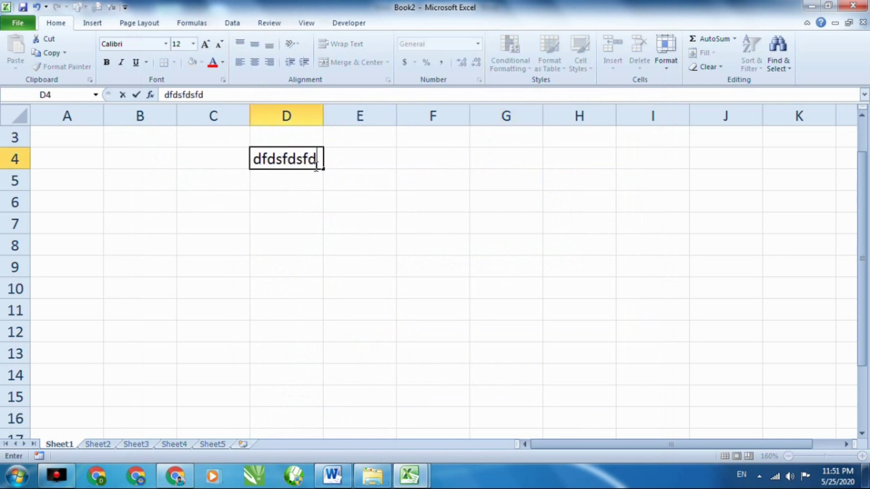
pyautogui.click(374, 172)
pyautogui.moveTo(324, 115); pyautogui.dragTo(335, 115)
# Make the D4 text bold.
pyautogui.click(290, 159)
pyautogui.moveTo(403, 250); pyautogui.dragTo(371, 224)
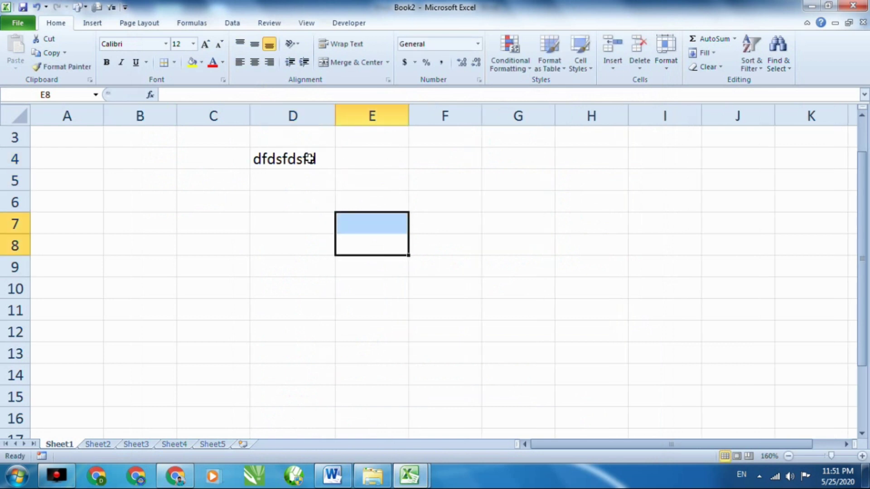
pyautogui.click(310, 159)
pyautogui.click(107, 62)
pyautogui.click(349, 160)
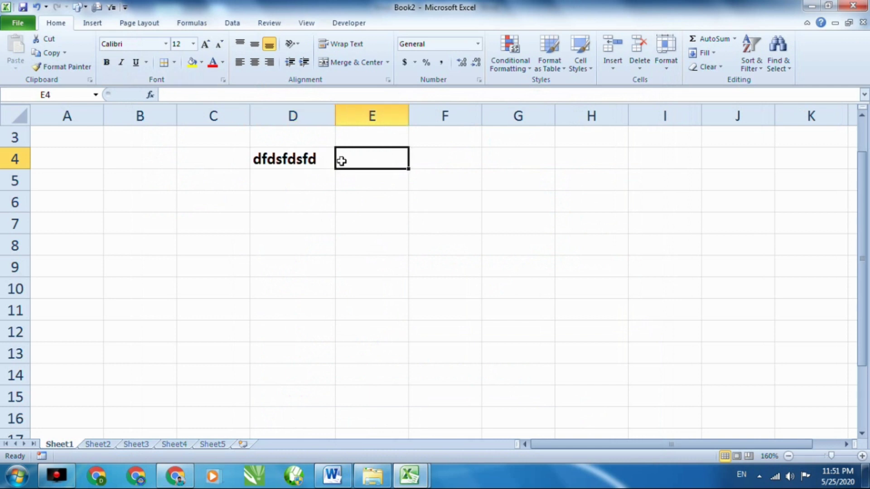
pyautogui.click(314, 159)
# Enlarge the D4 text, widen column D to fit, and settle on 26 pt.
pyautogui.click(207, 44)
pyautogui.click(206, 44)
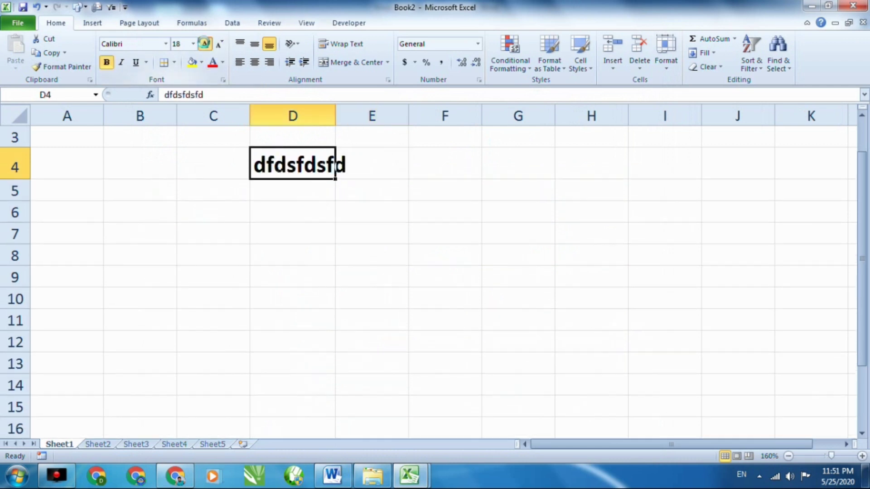
pyautogui.click(206, 43)
pyautogui.click(206, 44)
pyautogui.click(206, 44)
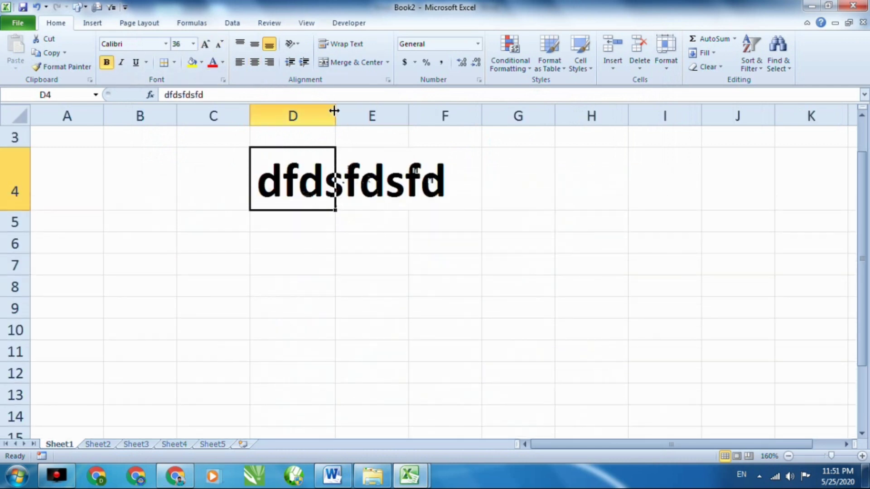
pyautogui.moveTo(334, 110); pyautogui.dragTo(533, 154)
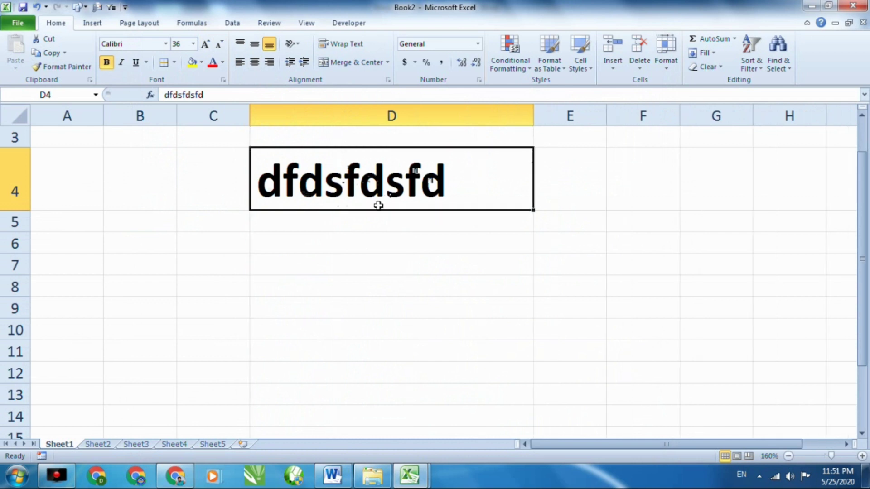
pyautogui.click(193, 44)
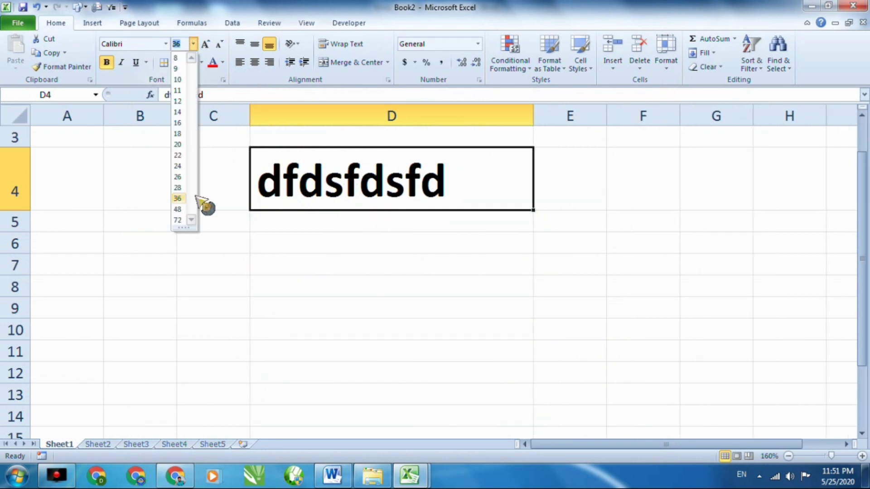
pyautogui.click(178, 212)
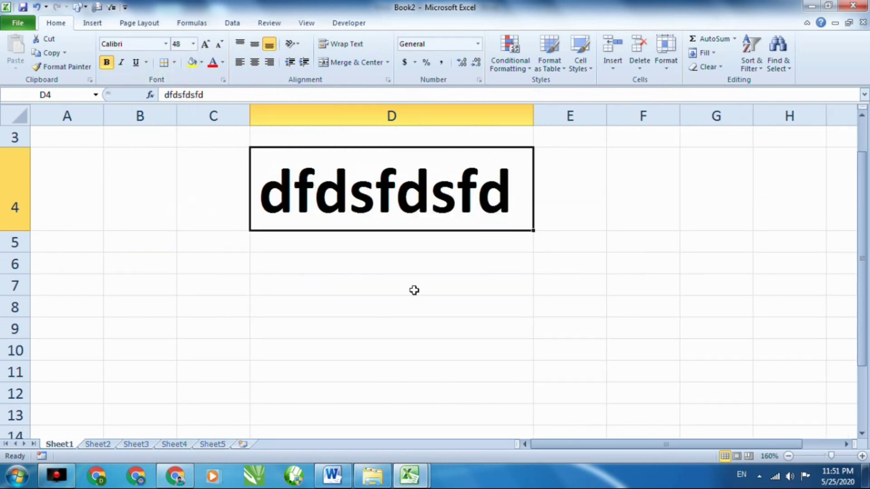
pyautogui.click(219, 44)
pyautogui.click(219, 44)
pyautogui.click(219, 44)
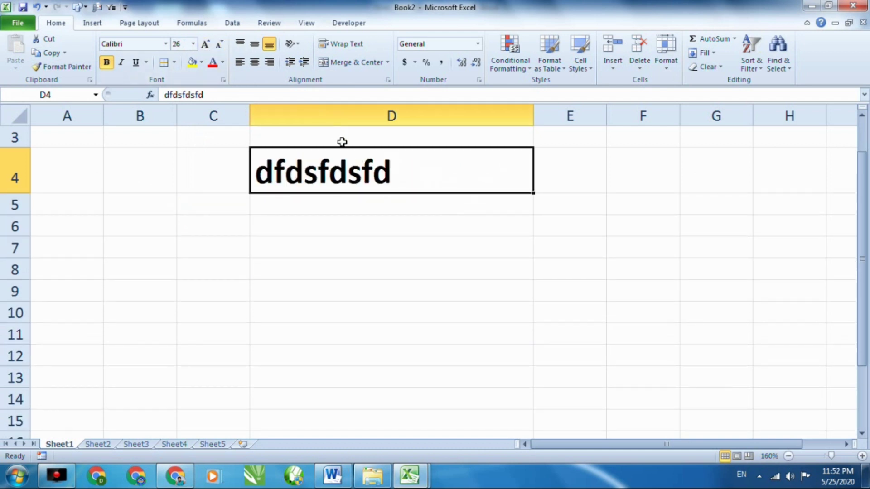
# Give D4 a dark navy fill and white font colour.
pyautogui.click(202, 62)
pyautogui.click(277, 155)
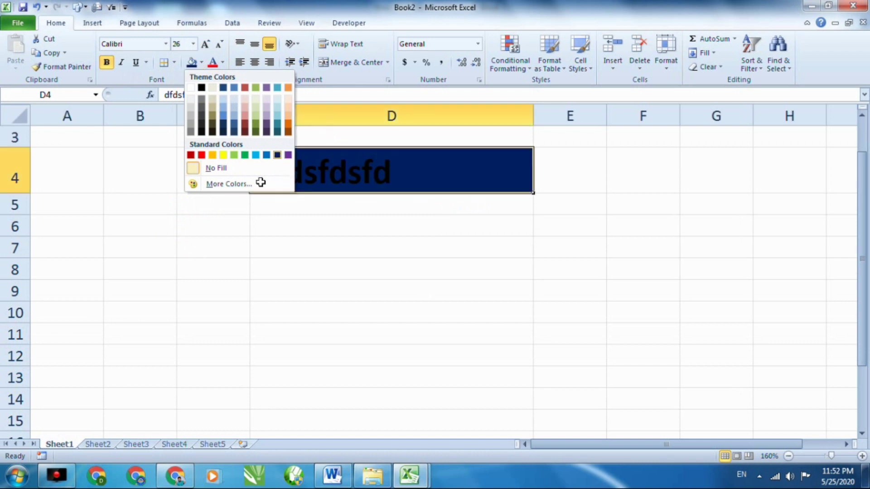
pyautogui.click(222, 62)
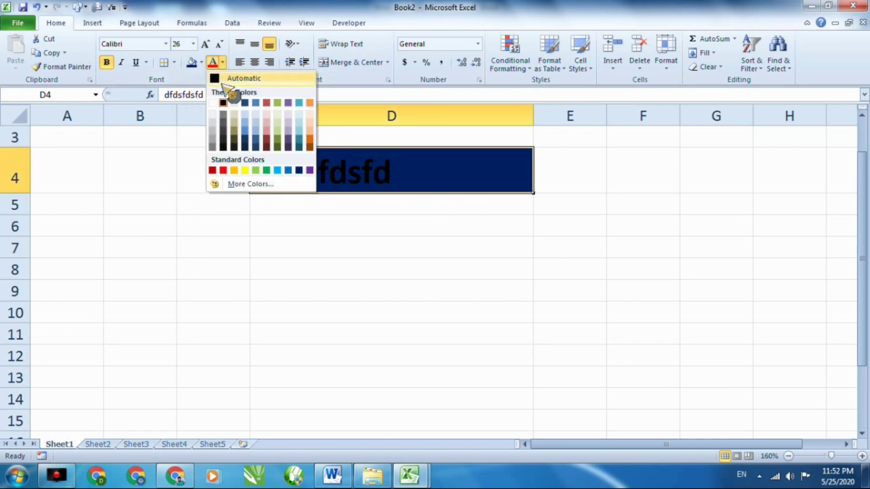
pyautogui.click(212, 103)
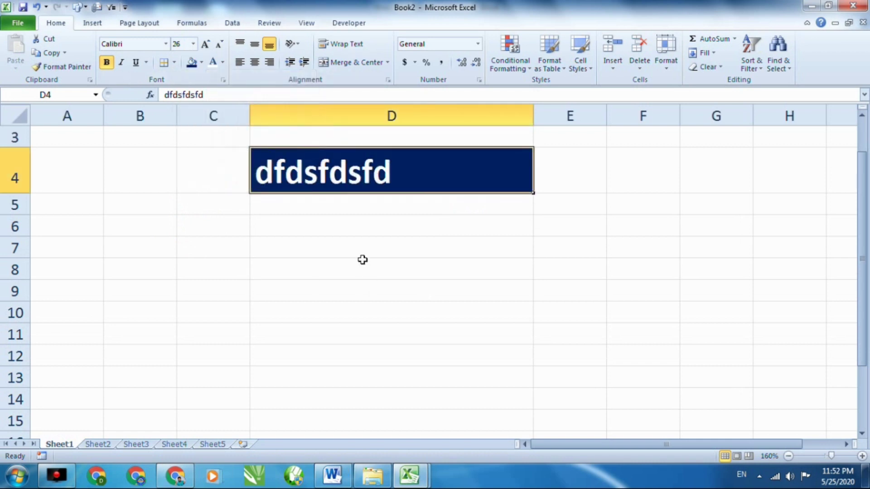
# Align the D4 text left and to the top of the cell.
pyautogui.click(255, 62)
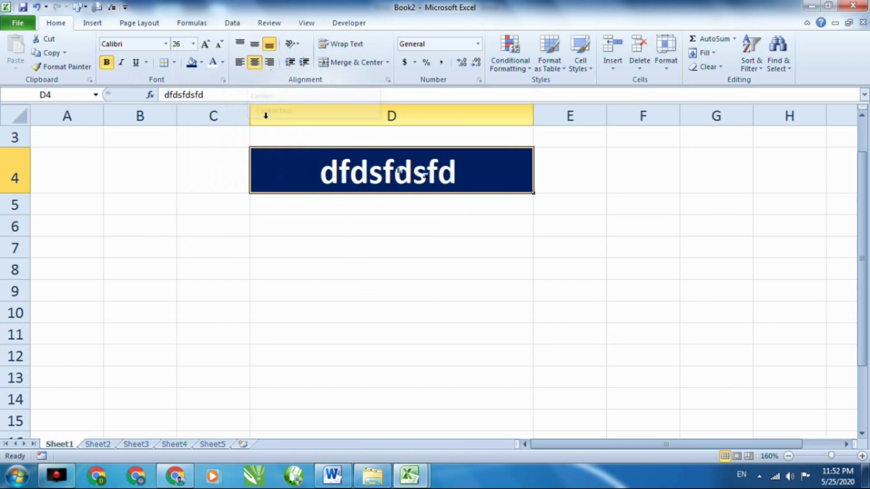
pyautogui.click(270, 63)
pyautogui.click(239, 62)
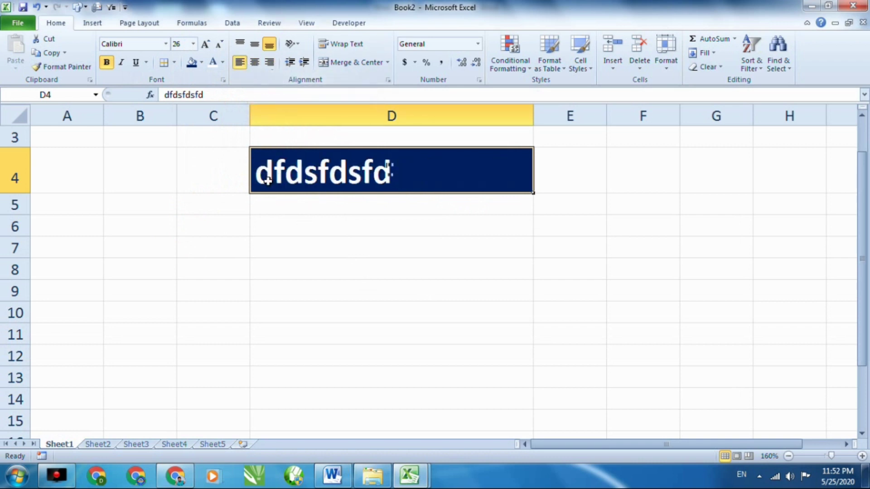
pyautogui.click(245, 43)
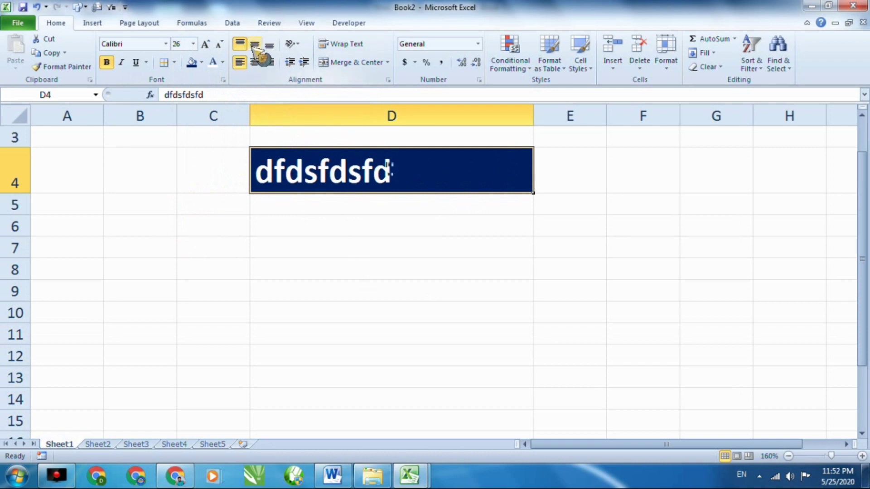
pyautogui.click(270, 44)
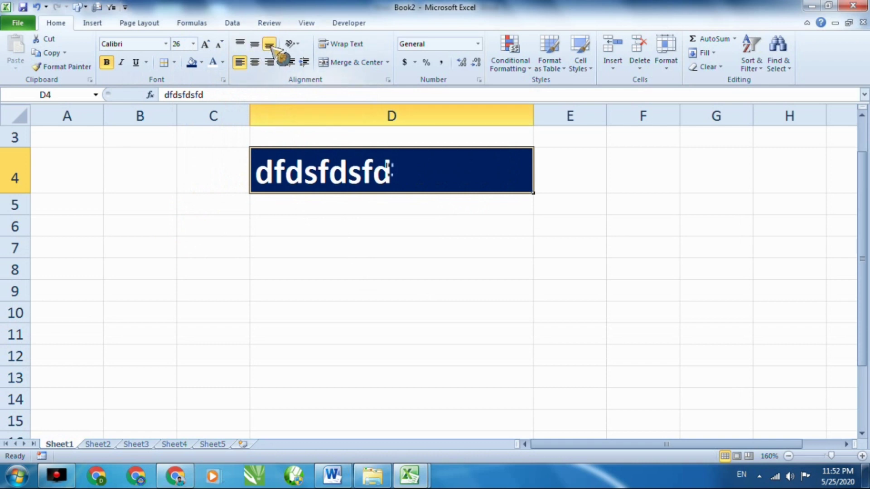
pyautogui.click(240, 43)
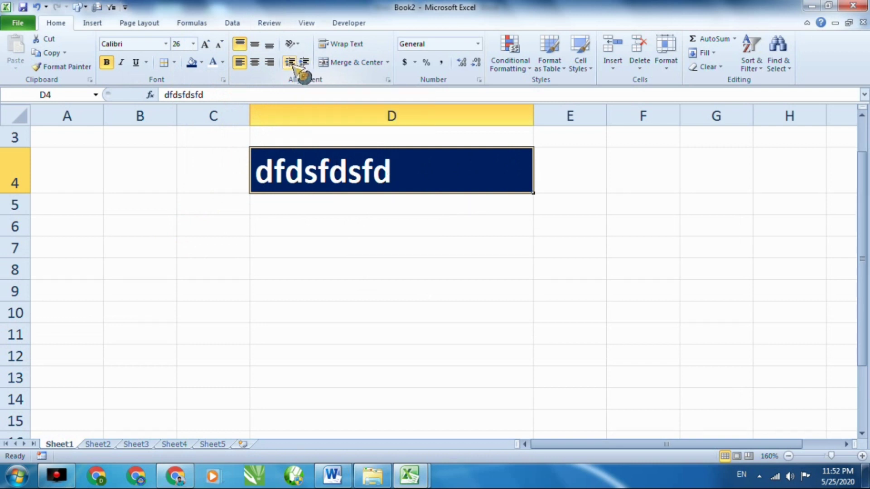
pyautogui.click(365, 271)
# Type short sample entries (hgfjh, hghj, jhgj, jgjh) into C4, B4, B5, C6 and D6.
pyautogui.click(223, 155)
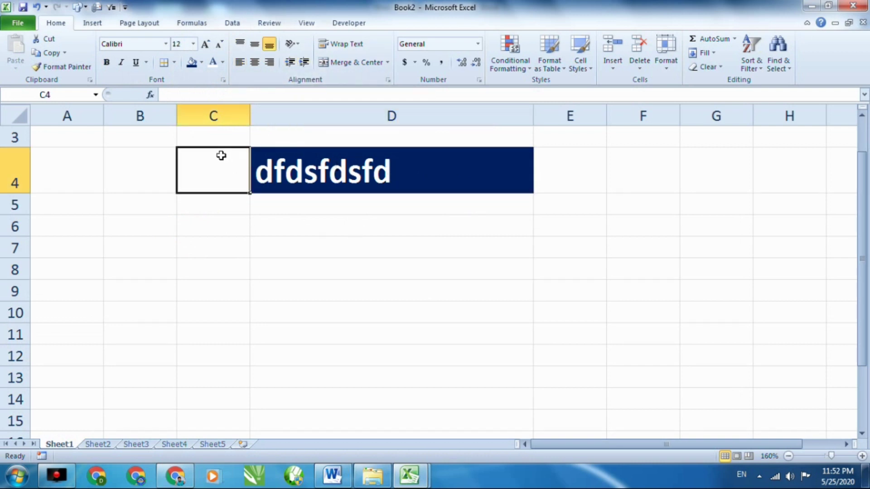
pyautogui.write('hgfjh')
pyautogui.click(130, 184)
pyautogui.write('hghj')
pyautogui.click(194, 224)
pyautogui.write('jhgj')
pyautogui.click(148, 205)
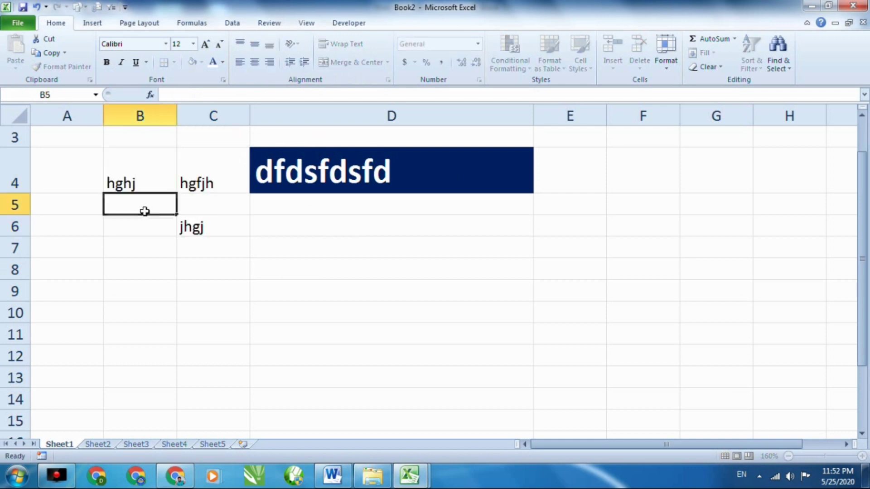
pyautogui.write('jhgj')
pyautogui.click(303, 235)
pyautogui.write('jgjh')
pyautogui.click(171, 224)
# Left-align the B4:D7 block and leave its text indented one step.
pyautogui.moveTo(123, 174); pyautogui.dragTo(356, 241)
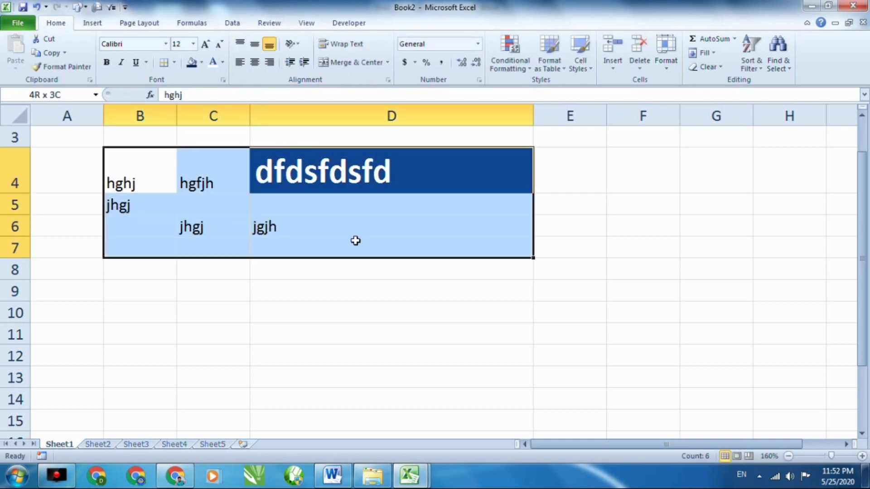
pyautogui.click(304, 62)
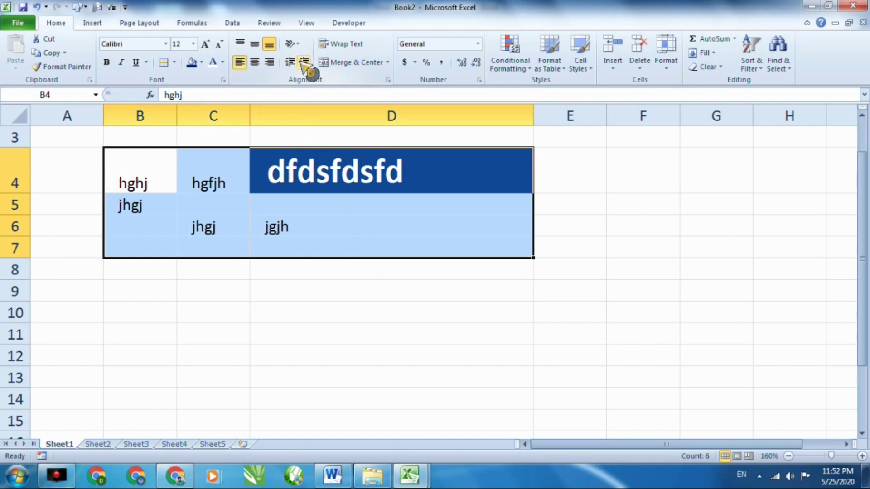
pyautogui.click(303, 62)
pyautogui.click(304, 63)
pyautogui.click(303, 62)
pyautogui.click(304, 63)
pyautogui.click(303, 62)
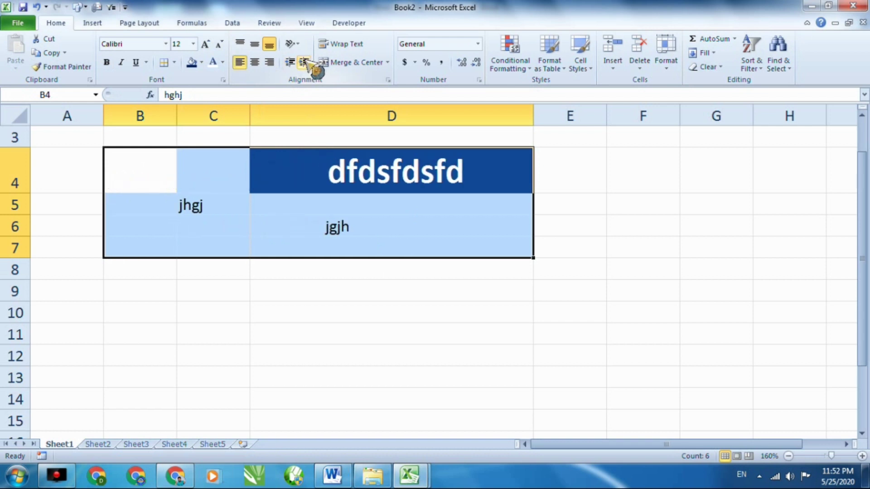
pyautogui.click(290, 62)
pyautogui.click(290, 62)
pyautogui.click(290, 62)
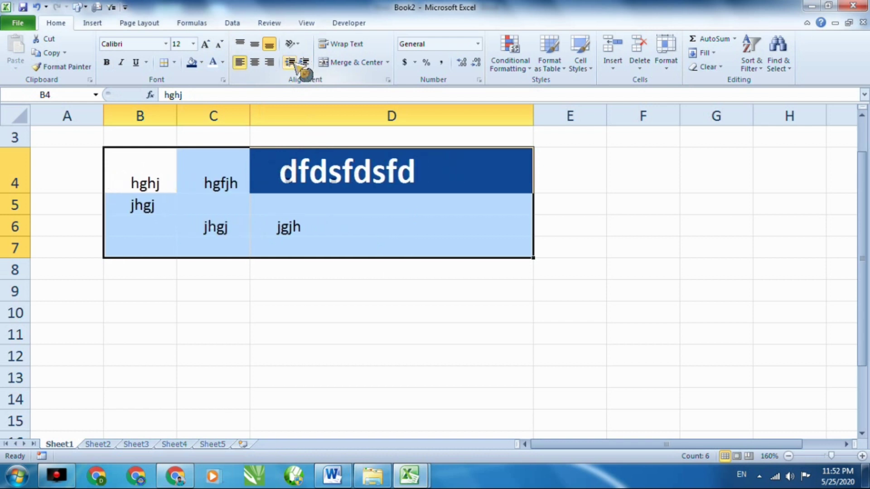
pyautogui.click(301, 64)
pyautogui.click(292, 62)
pyautogui.click(292, 63)
pyautogui.click(293, 63)
pyautogui.click(304, 63)
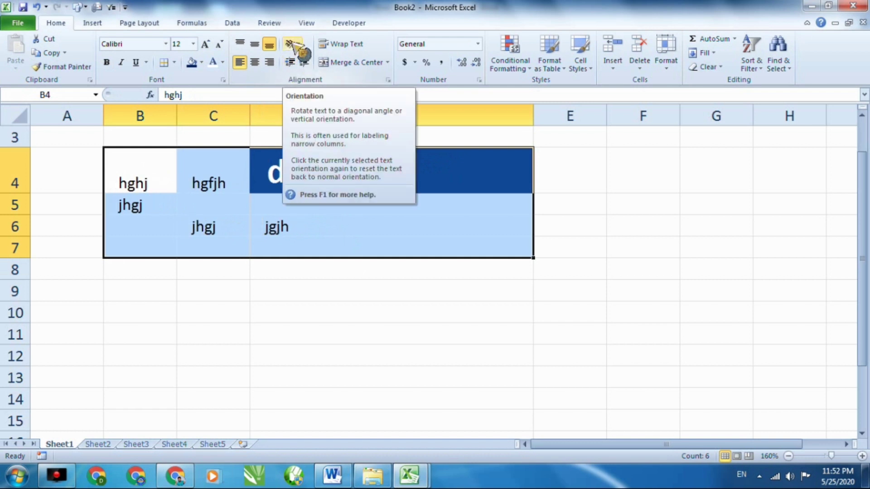
pyautogui.click(292, 389)
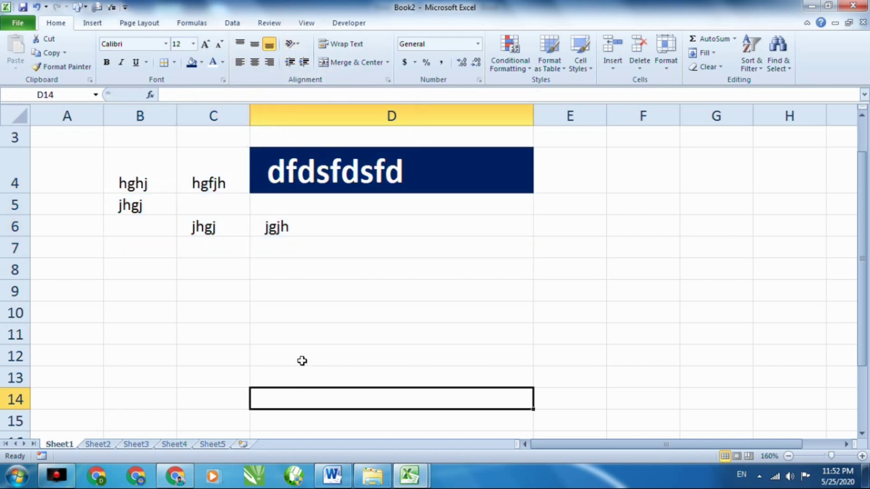
# Enter a person's name in D7 and enlarge it to 20 pt.
pyautogui.doubleClick(333, 251)
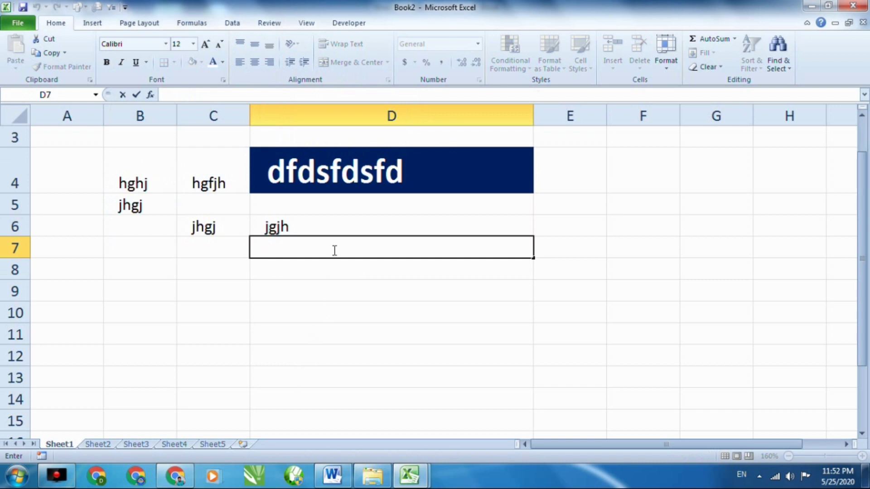
pyautogui.write('DK ')
pyautogui.write('Verma')
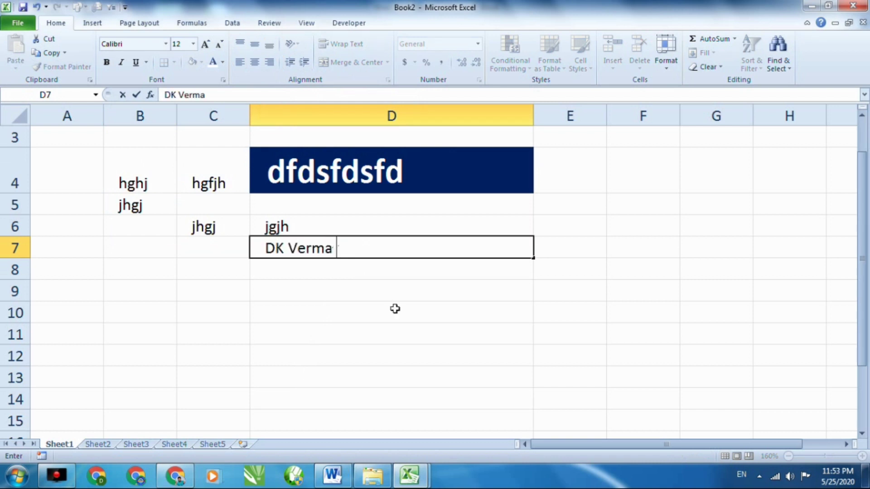
pyautogui.click(392, 334)
pyautogui.click(352, 242)
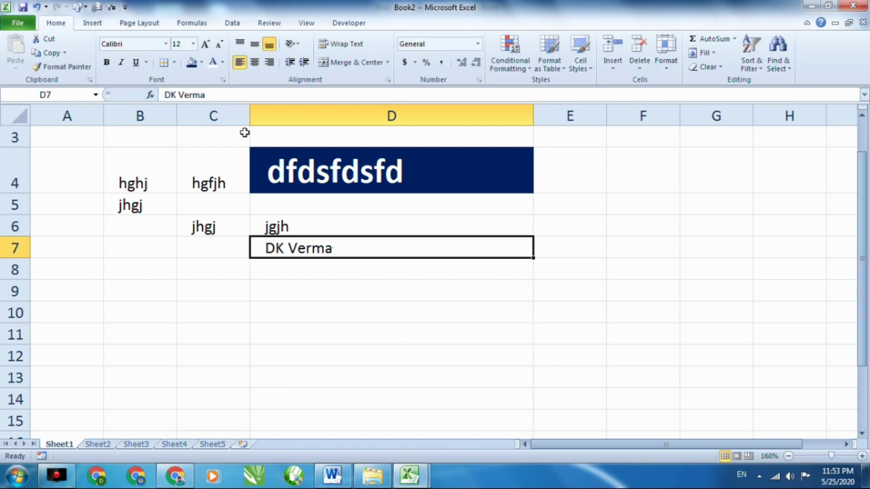
pyautogui.click(206, 44)
pyautogui.click(206, 44)
pyautogui.click(206, 44)
pyautogui.click(207, 44)
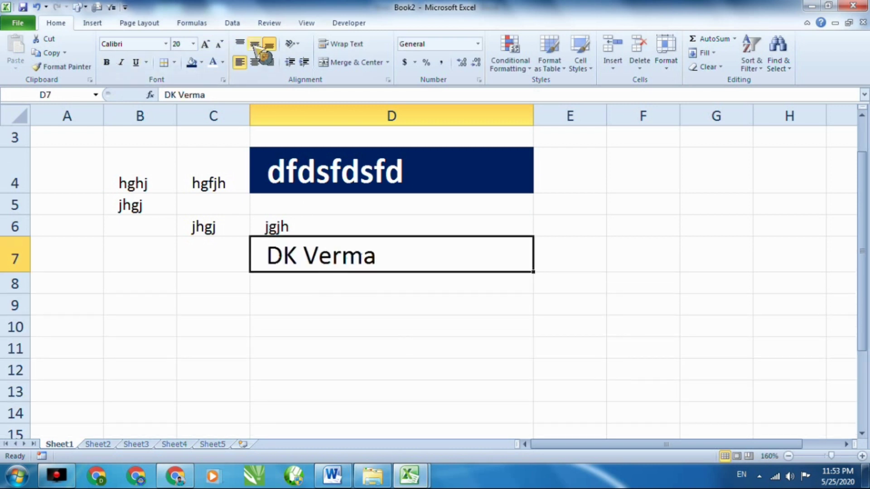
# Set D7's orientation to Vertical Text so the letters stack downward.
pyautogui.click(292, 44)
pyautogui.click(323, 87)
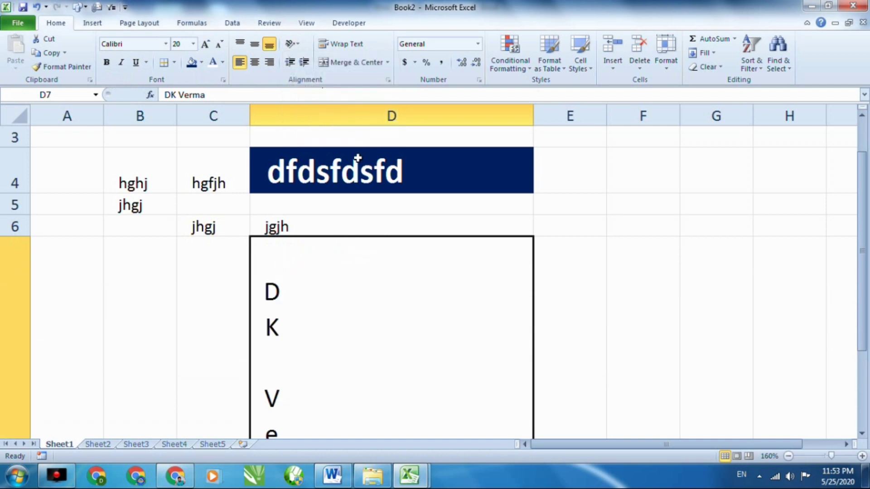
pyautogui.scroll(-2, 495, 304)
pyautogui.scroll(2, 443, 306)
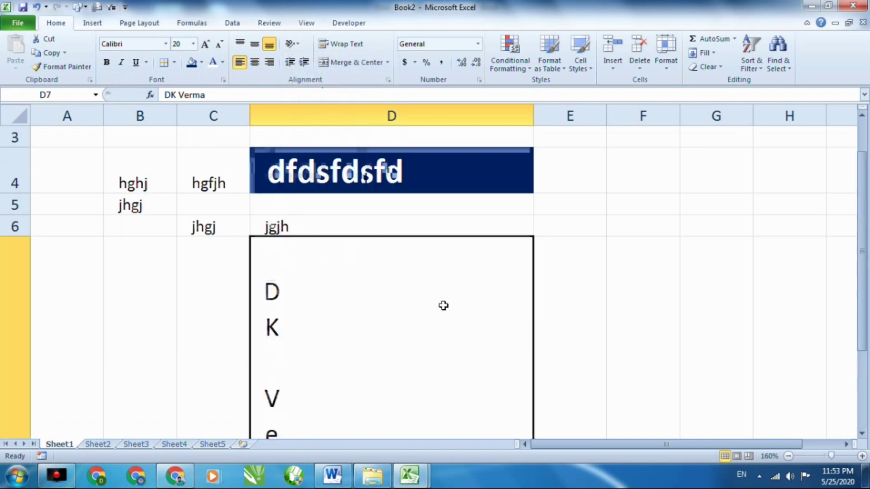
pyautogui.click(292, 44)
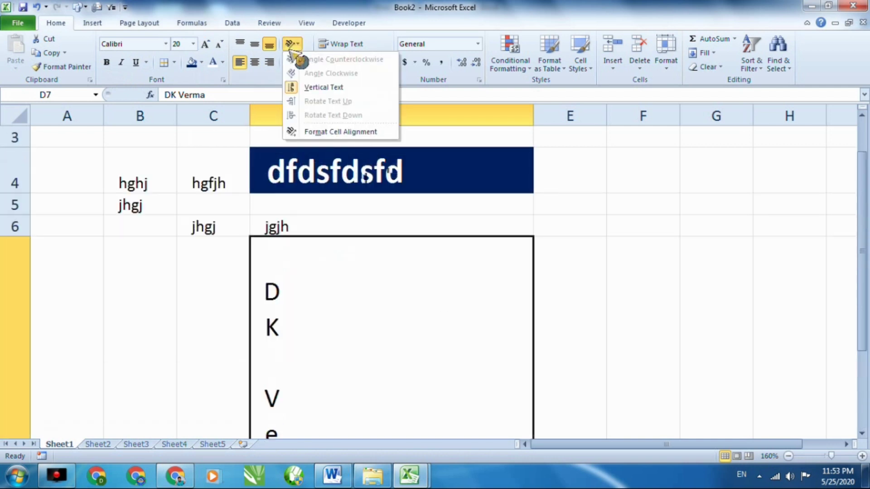
# Try an angle in the Format Cells alignment settings, then return D7 to vertical text.
pyautogui.click(325, 131)
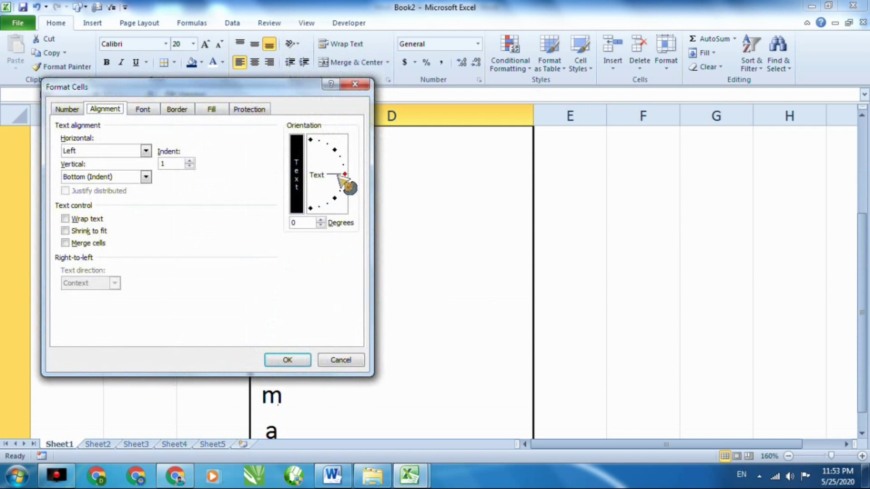
pyautogui.moveTo(338, 176)
pyautogui.mouseDown()
pyautogui.moveTo(329, 198)
pyautogui.moveTo(326, 146)
pyautogui.mouseUp()
pyautogui.click(282, 356)
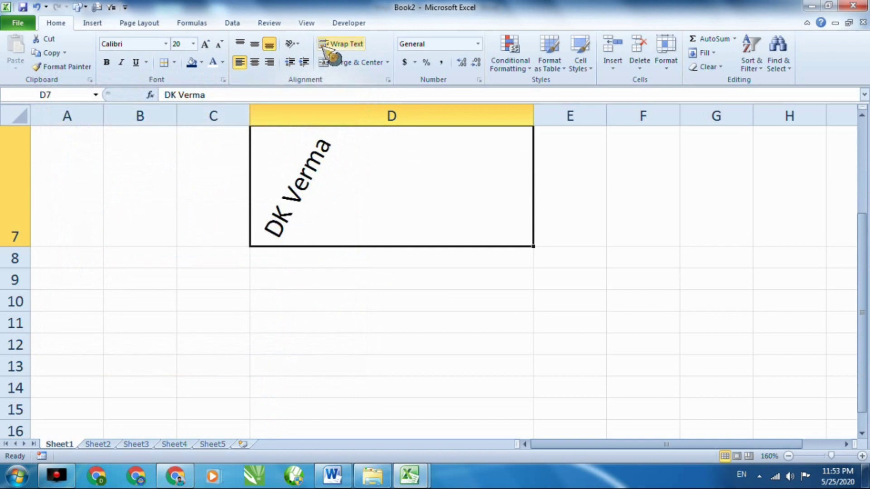
pyautogui.click(292, 44)
pyautogui.click(334, 88)
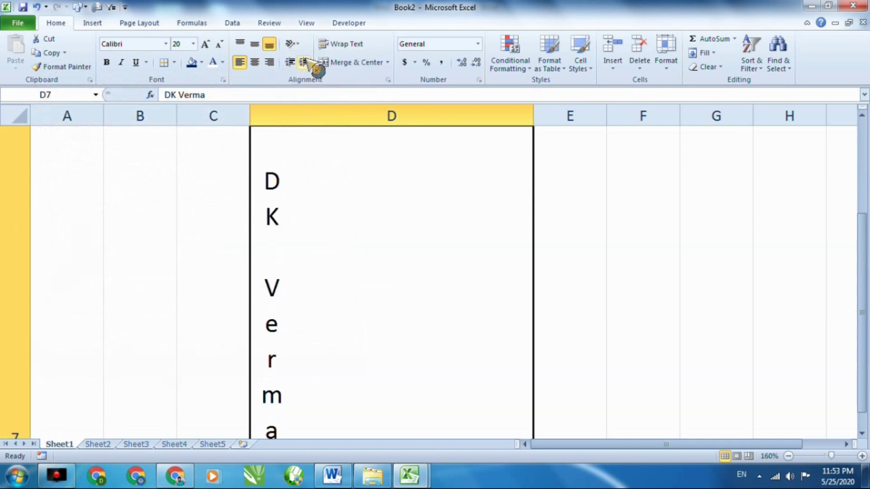
# Apply Angle Clockwise so D7's name slants downward to the right.
pyautogui.click(292, 43)
pyautogui.click(331, 73)
pyautogui.click(292, 44)
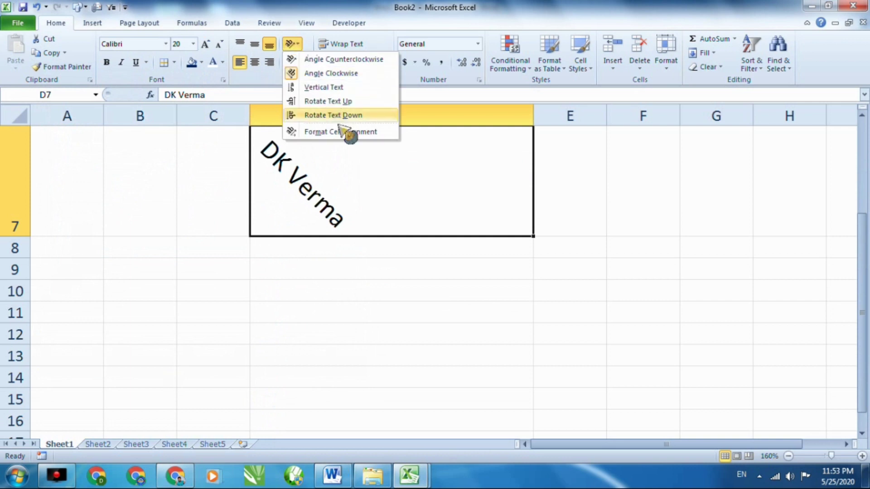
pyautogui.click(474, 314)
pyautogui.scroll(1, 405, 304)
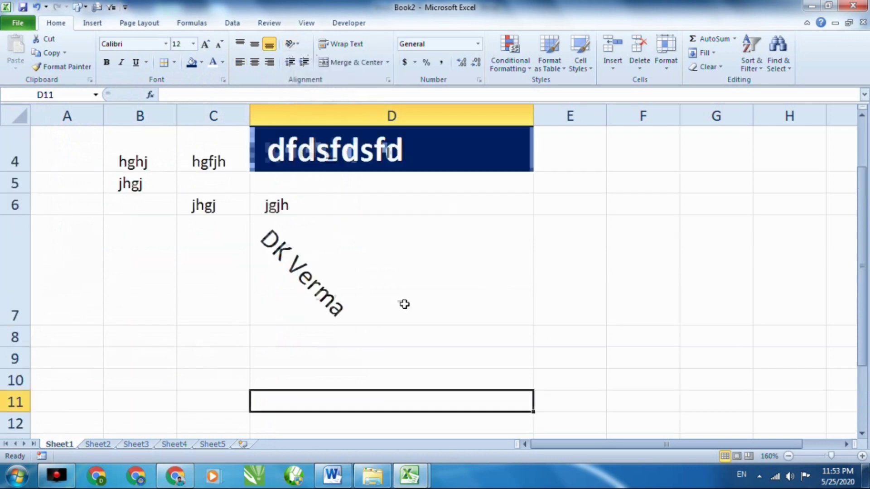
pyautogui.scroll(1, 405, 304)
pyautogui.scroll(-1, 342, 311)
pyautogui.click(303, 235)
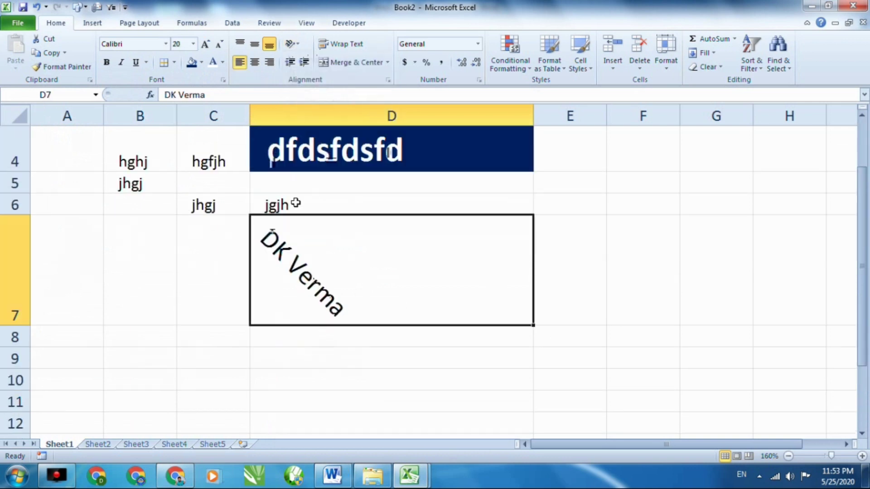
pyautogui.click(292, 43)
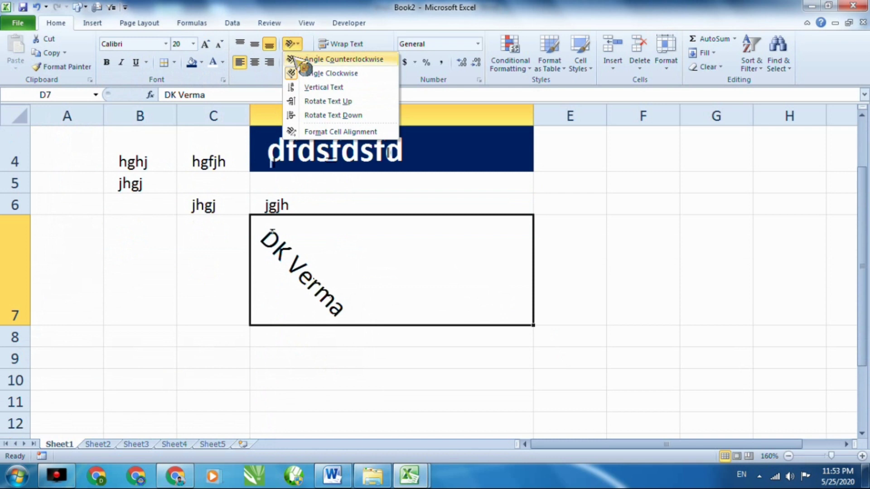
# Set D7's text orientation to about 57 degrees upward in the Format Cells alignment dial.
pyautogui.click(327, 132)
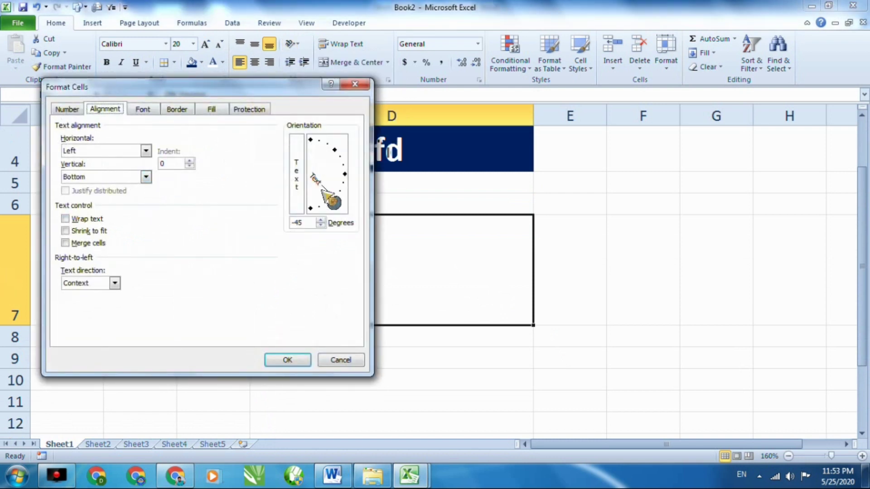
pyautogui.moveTo(323, 198); pyautogui.dragTo(327, 161)
pyautogui.press('Return')
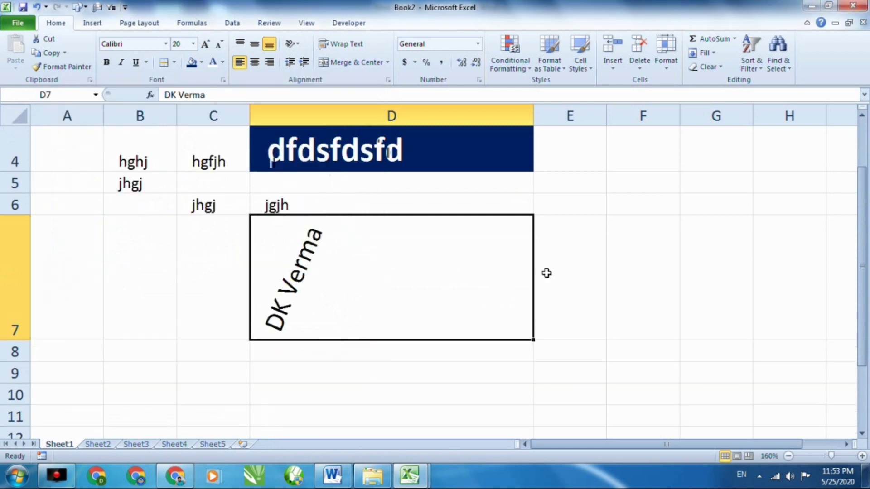